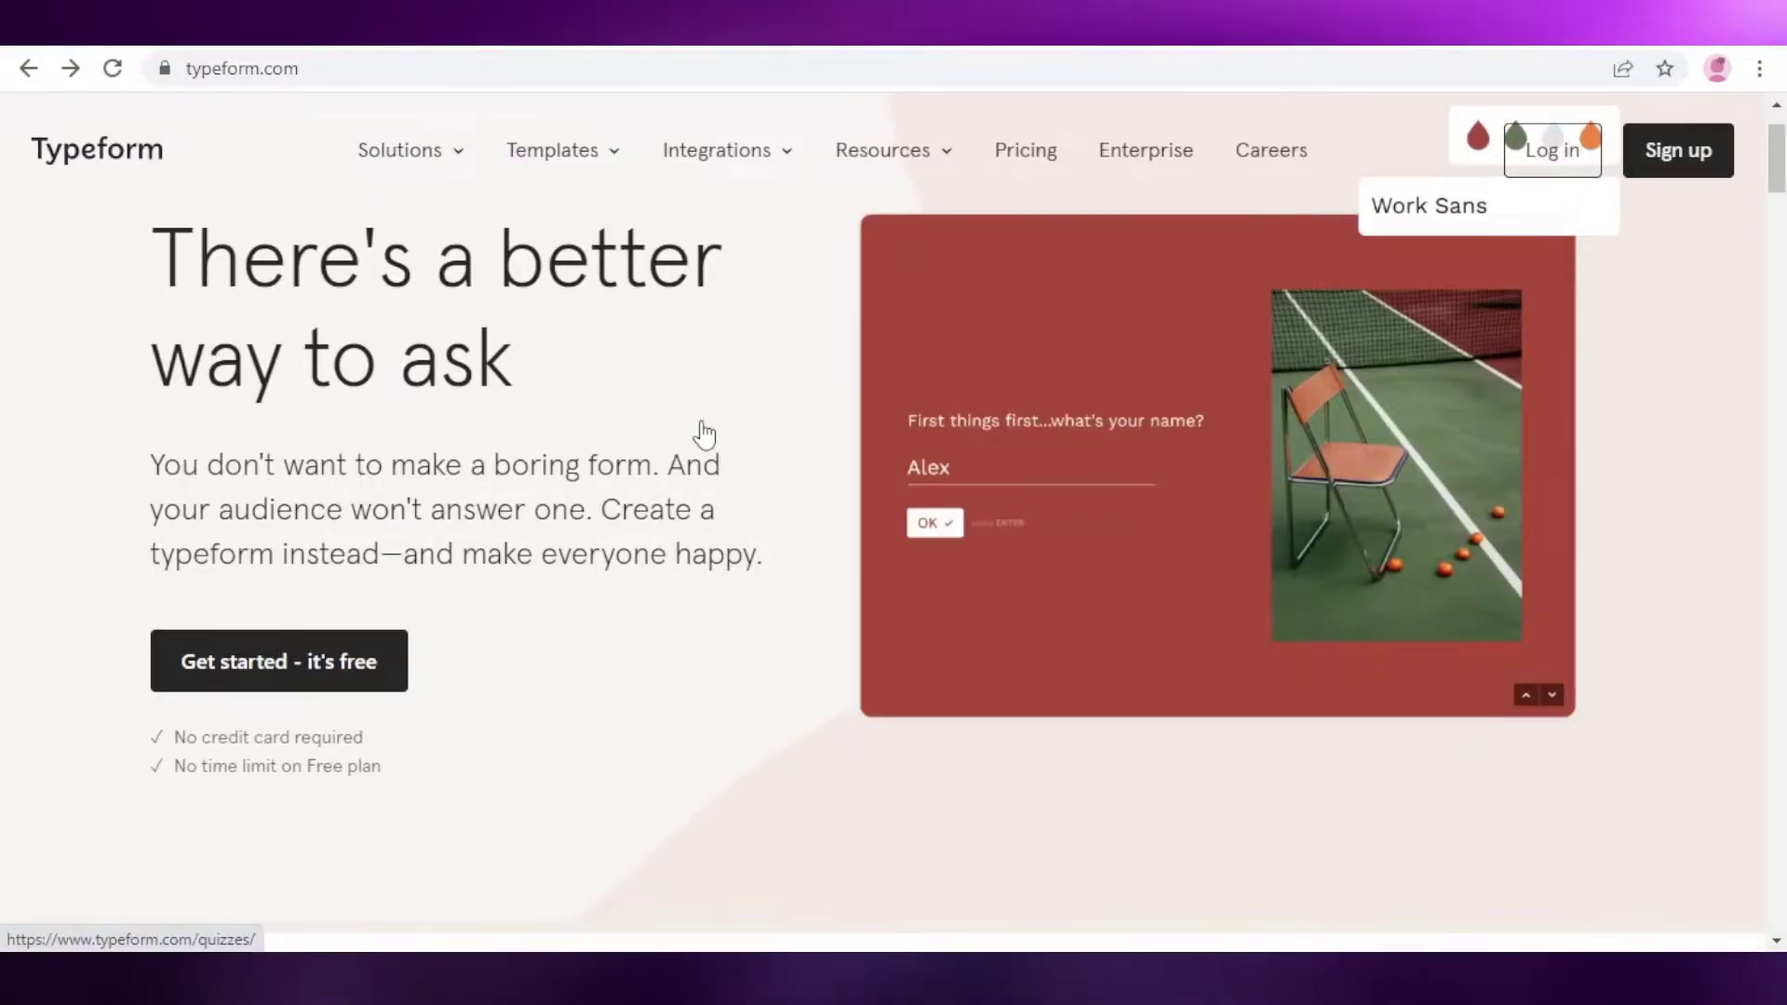
Create a new free Typeform account through the sign-up form.
scroll(698, 431, "up", 1)
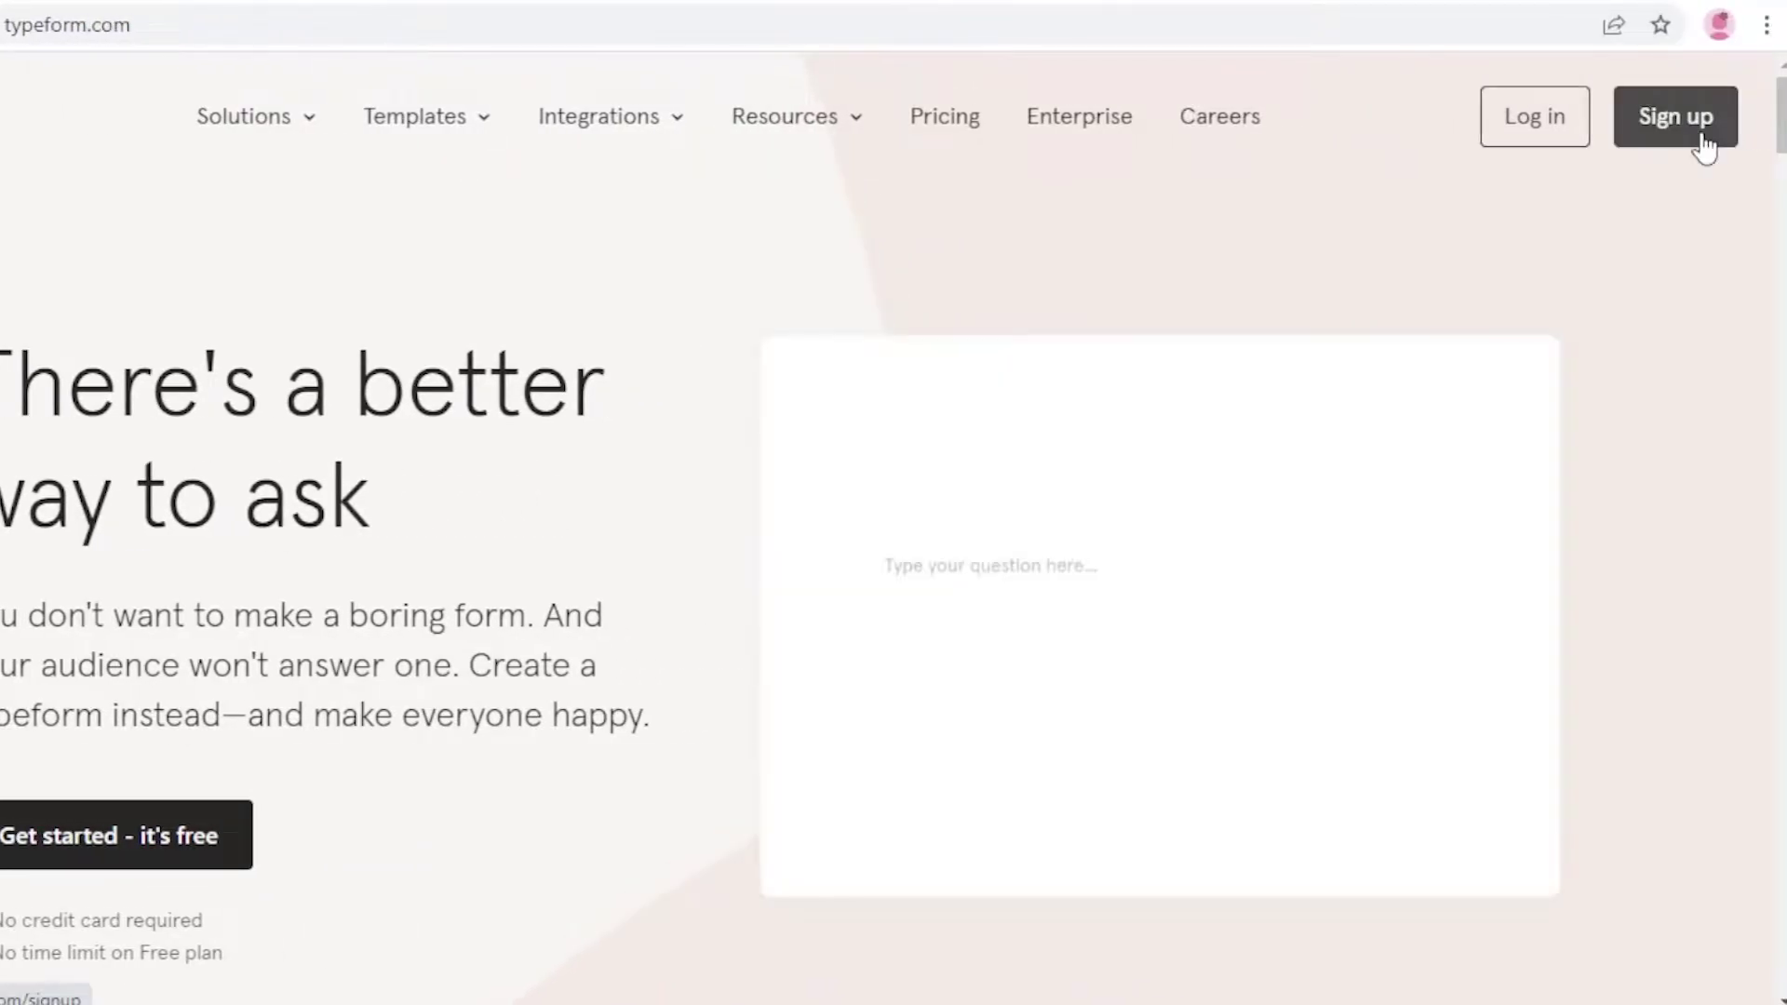
left_click(1703, 140)
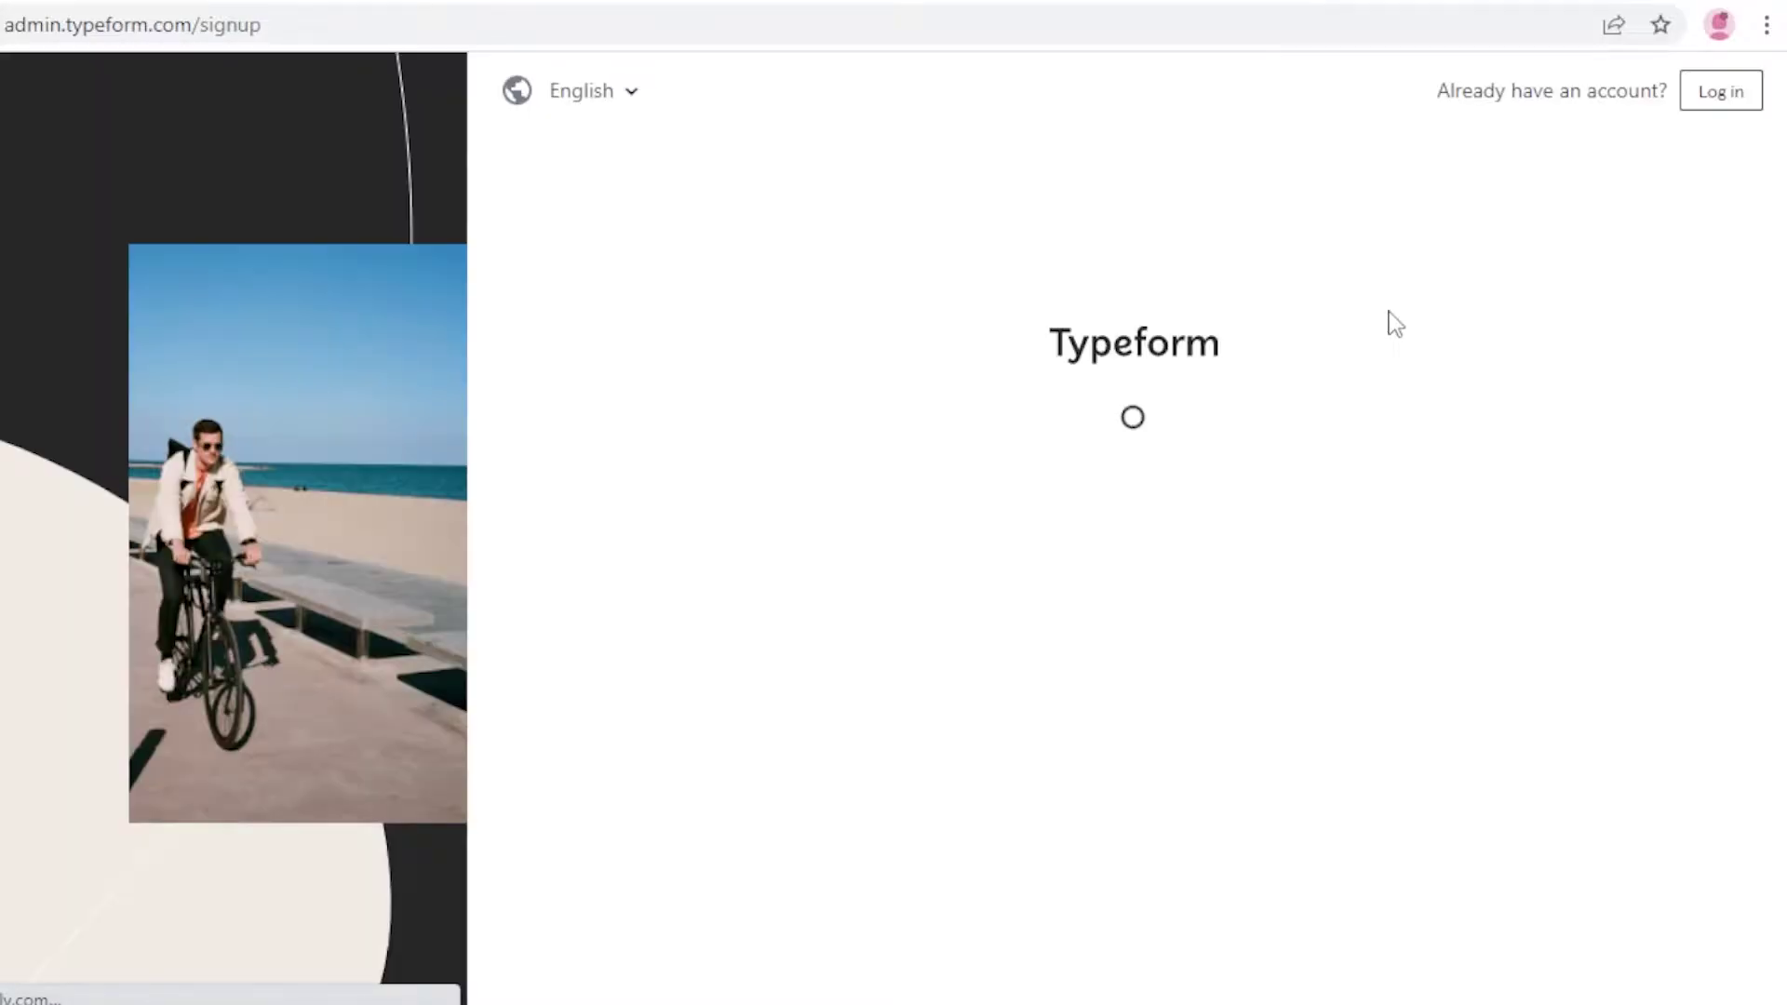
scroll(910, 626, "down", 2)
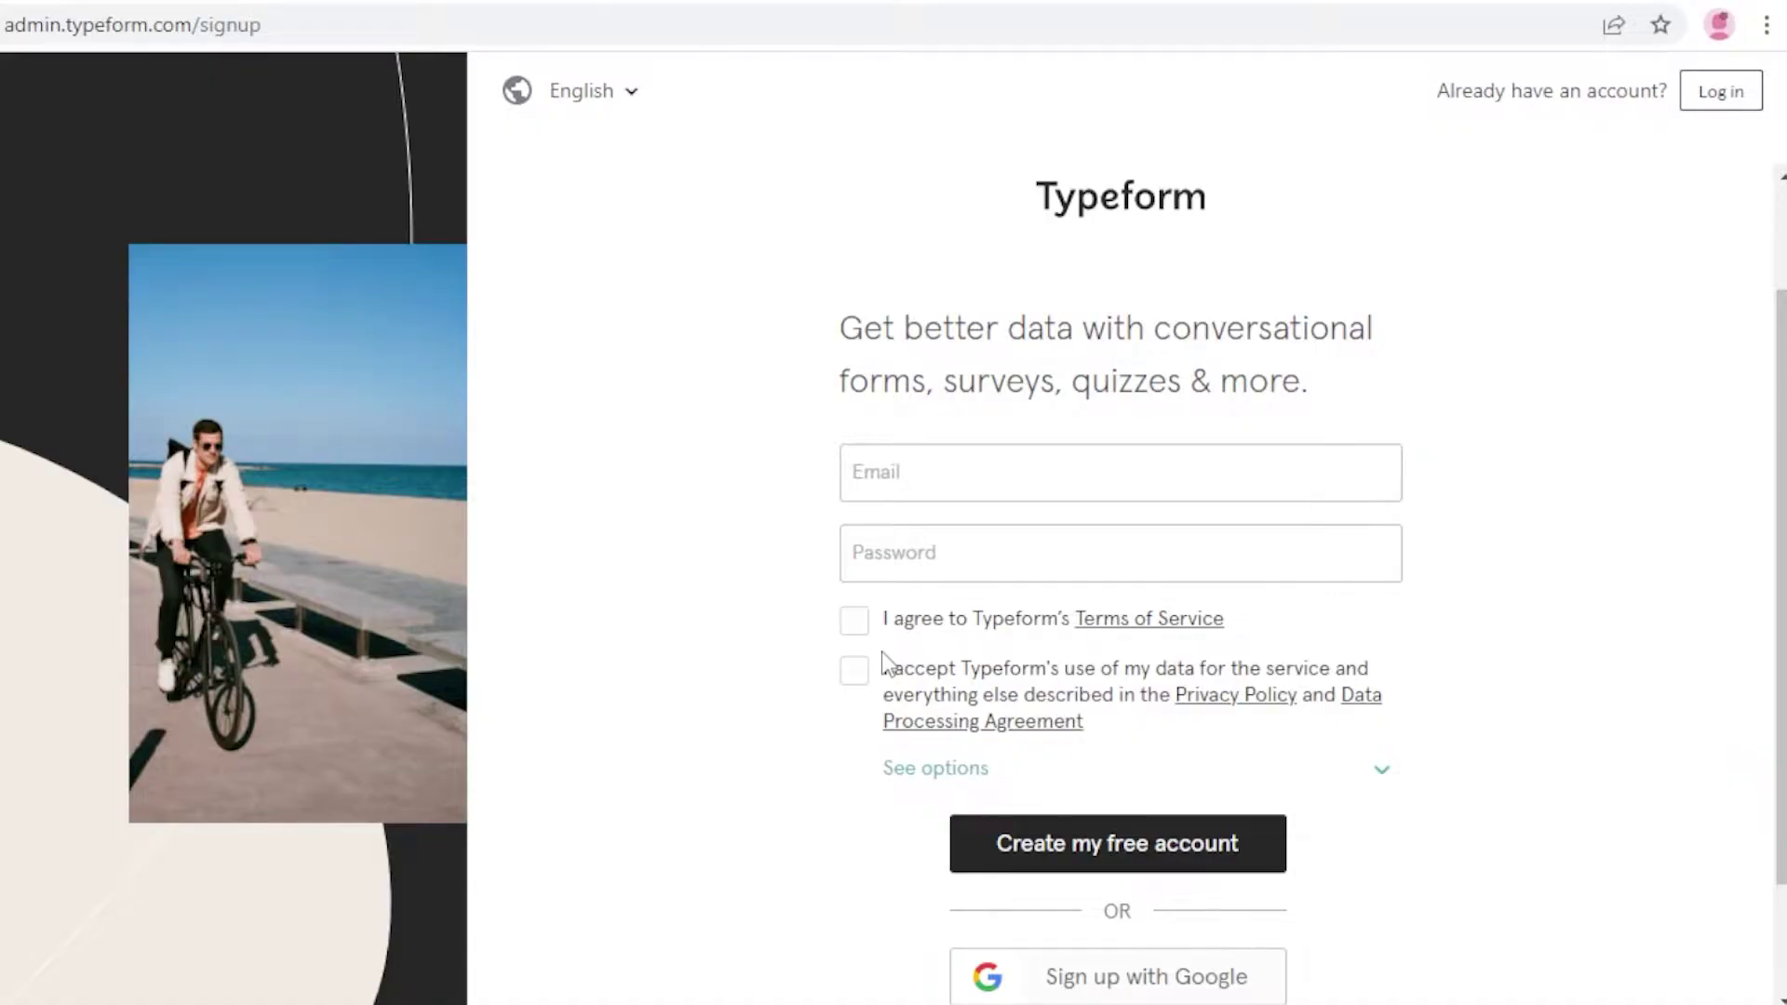
scroll(866, 656, "down", 2)
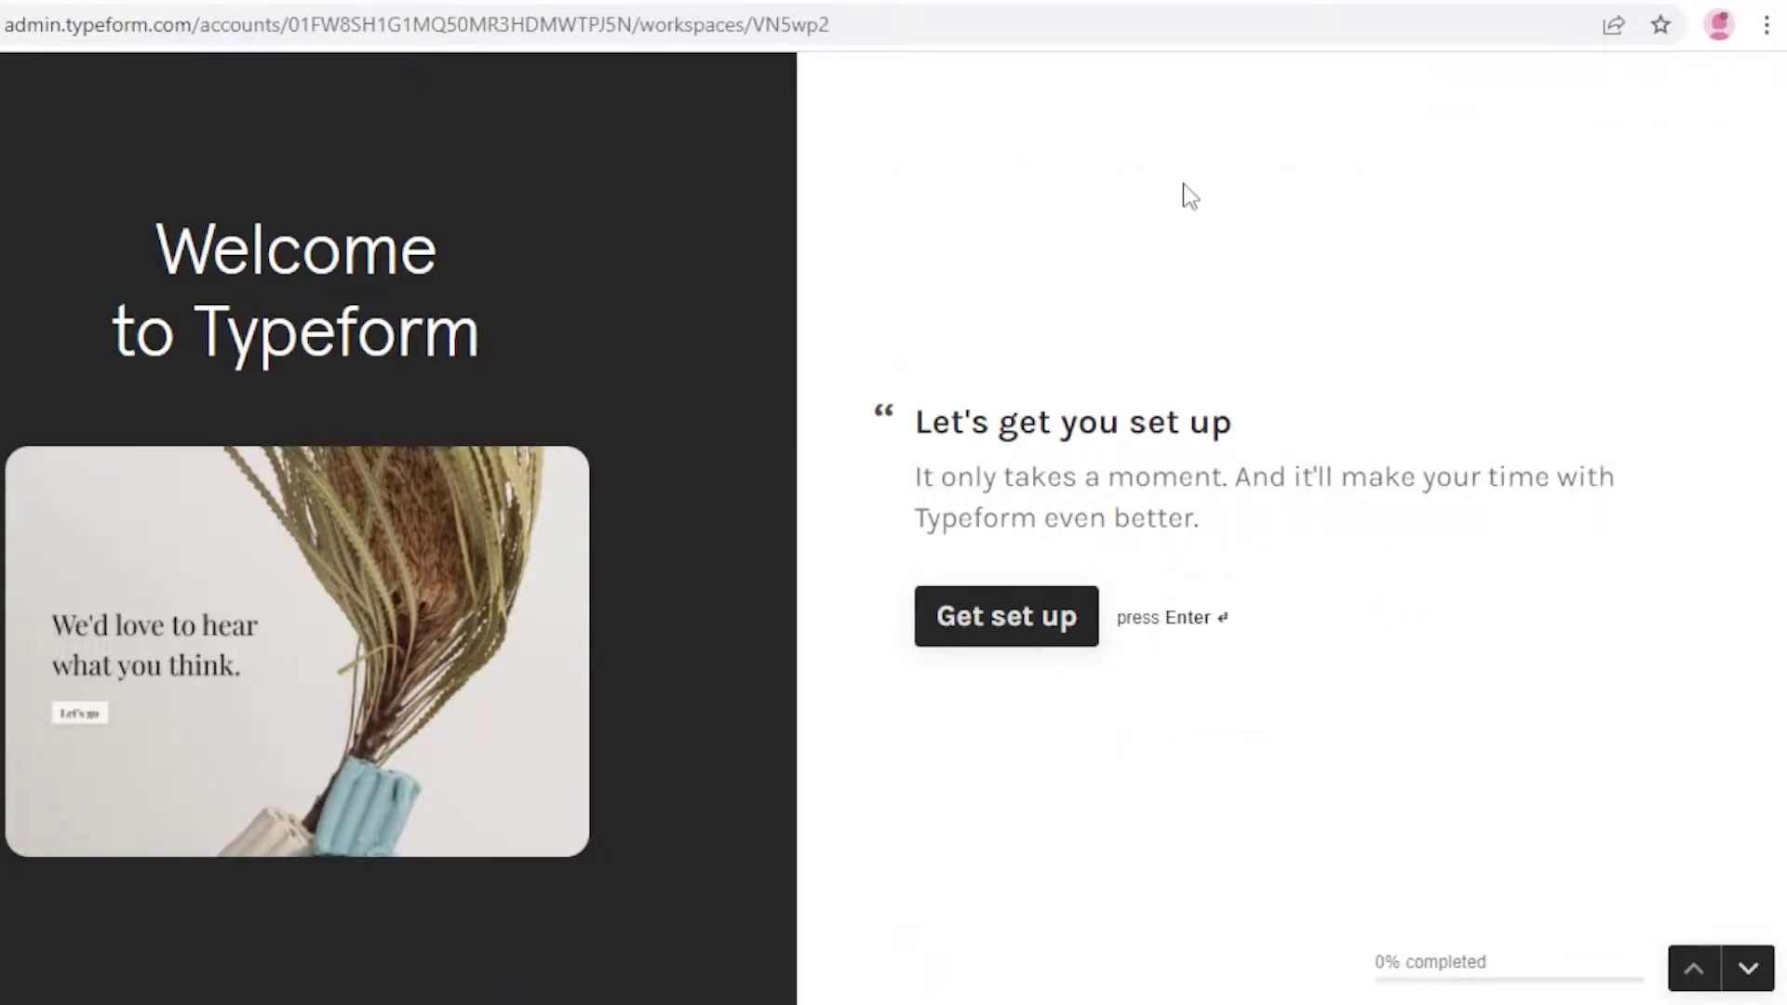
Start the setup questionnaire and enter the user's first and last name.
left_click(1078, 639)
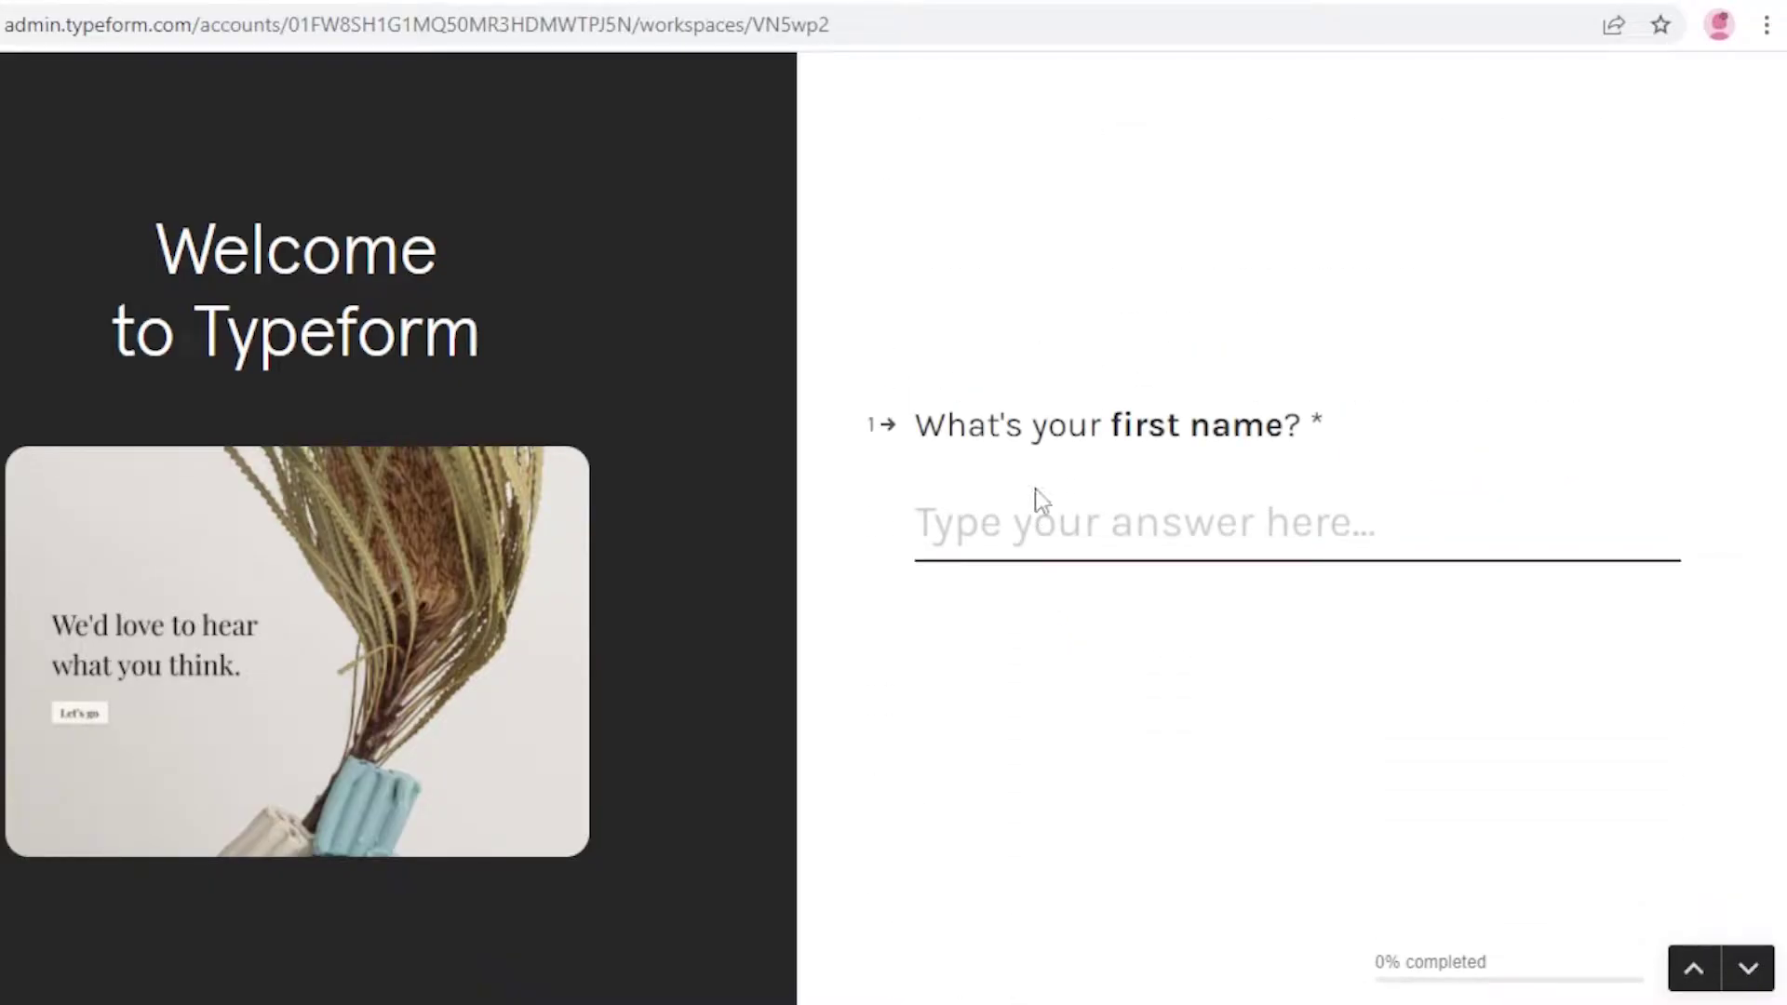
type("Ja")
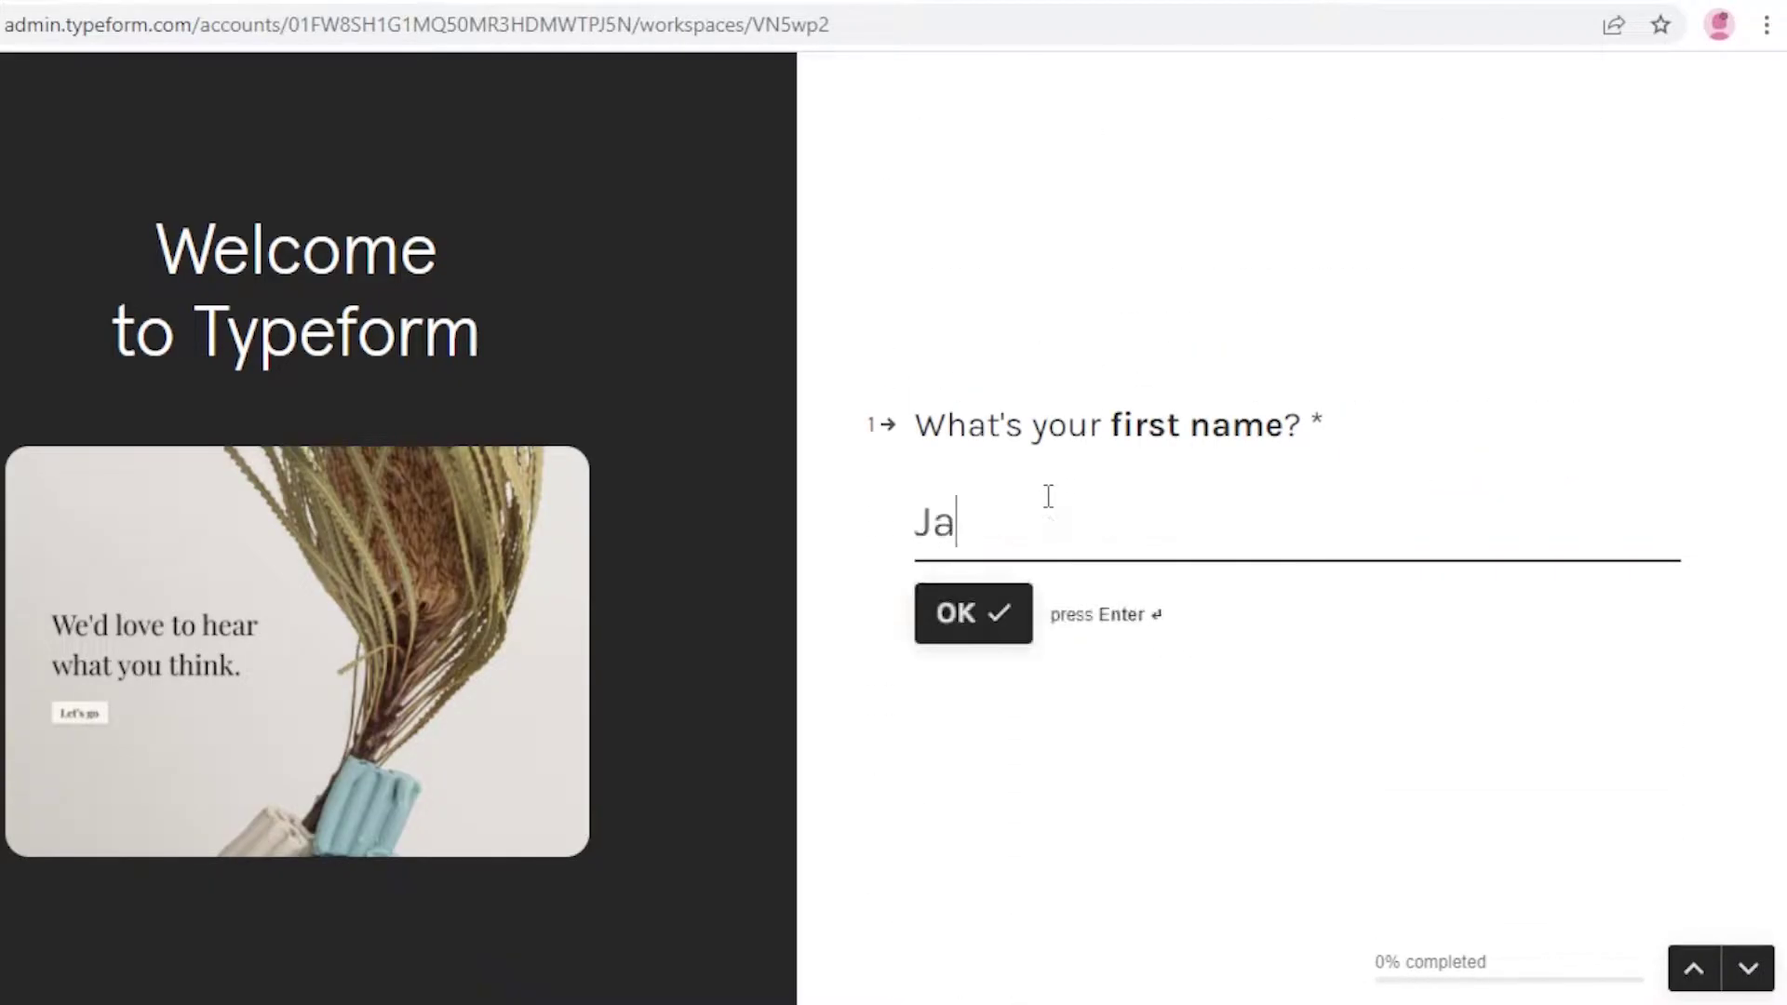
type("ne")
key("Return")
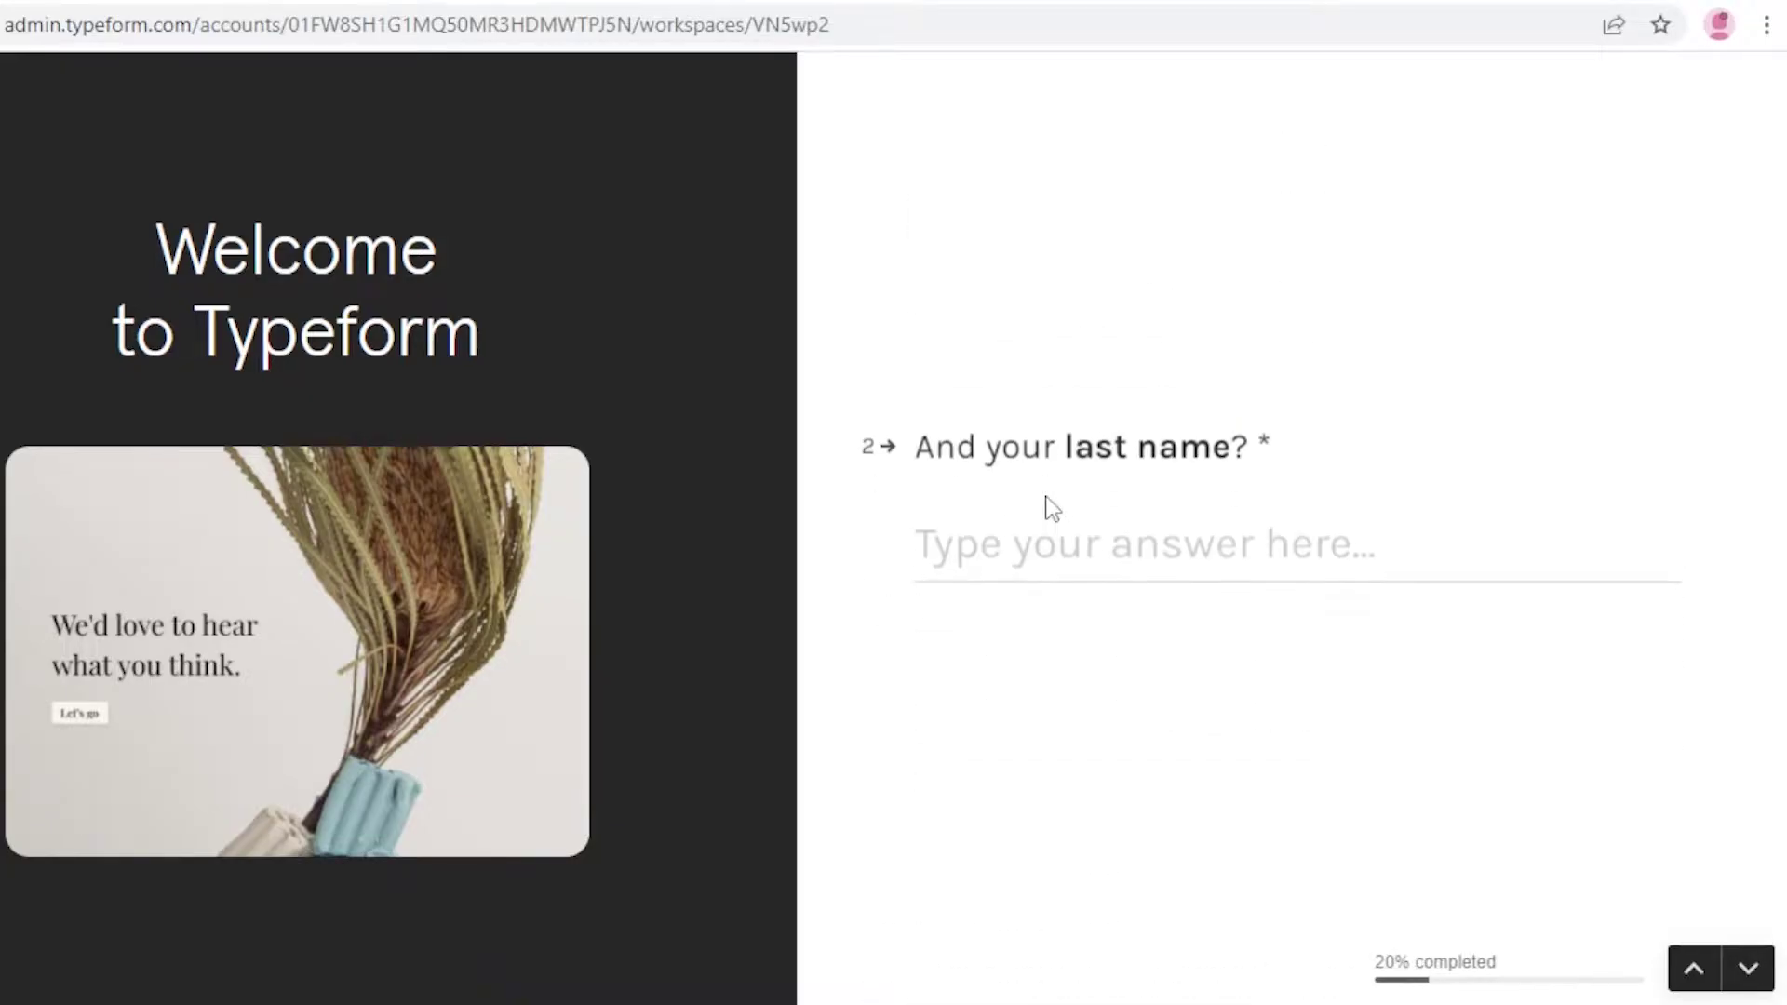
type("Doe")
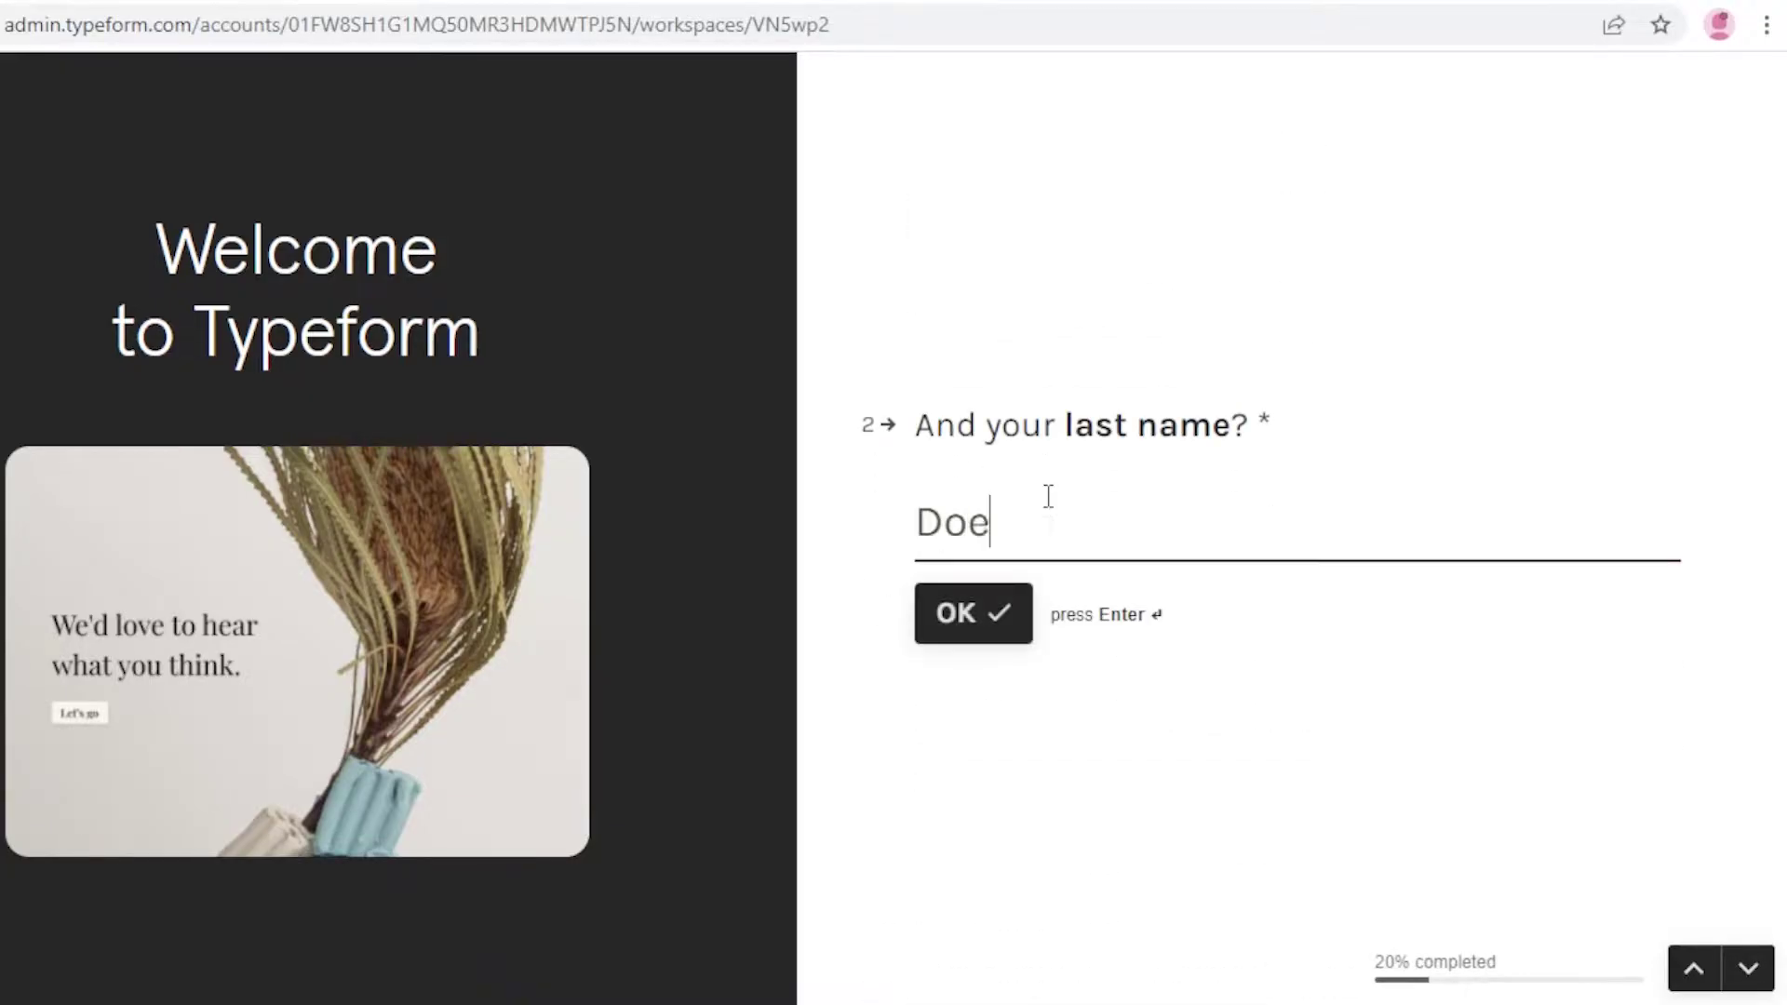
key("Return")
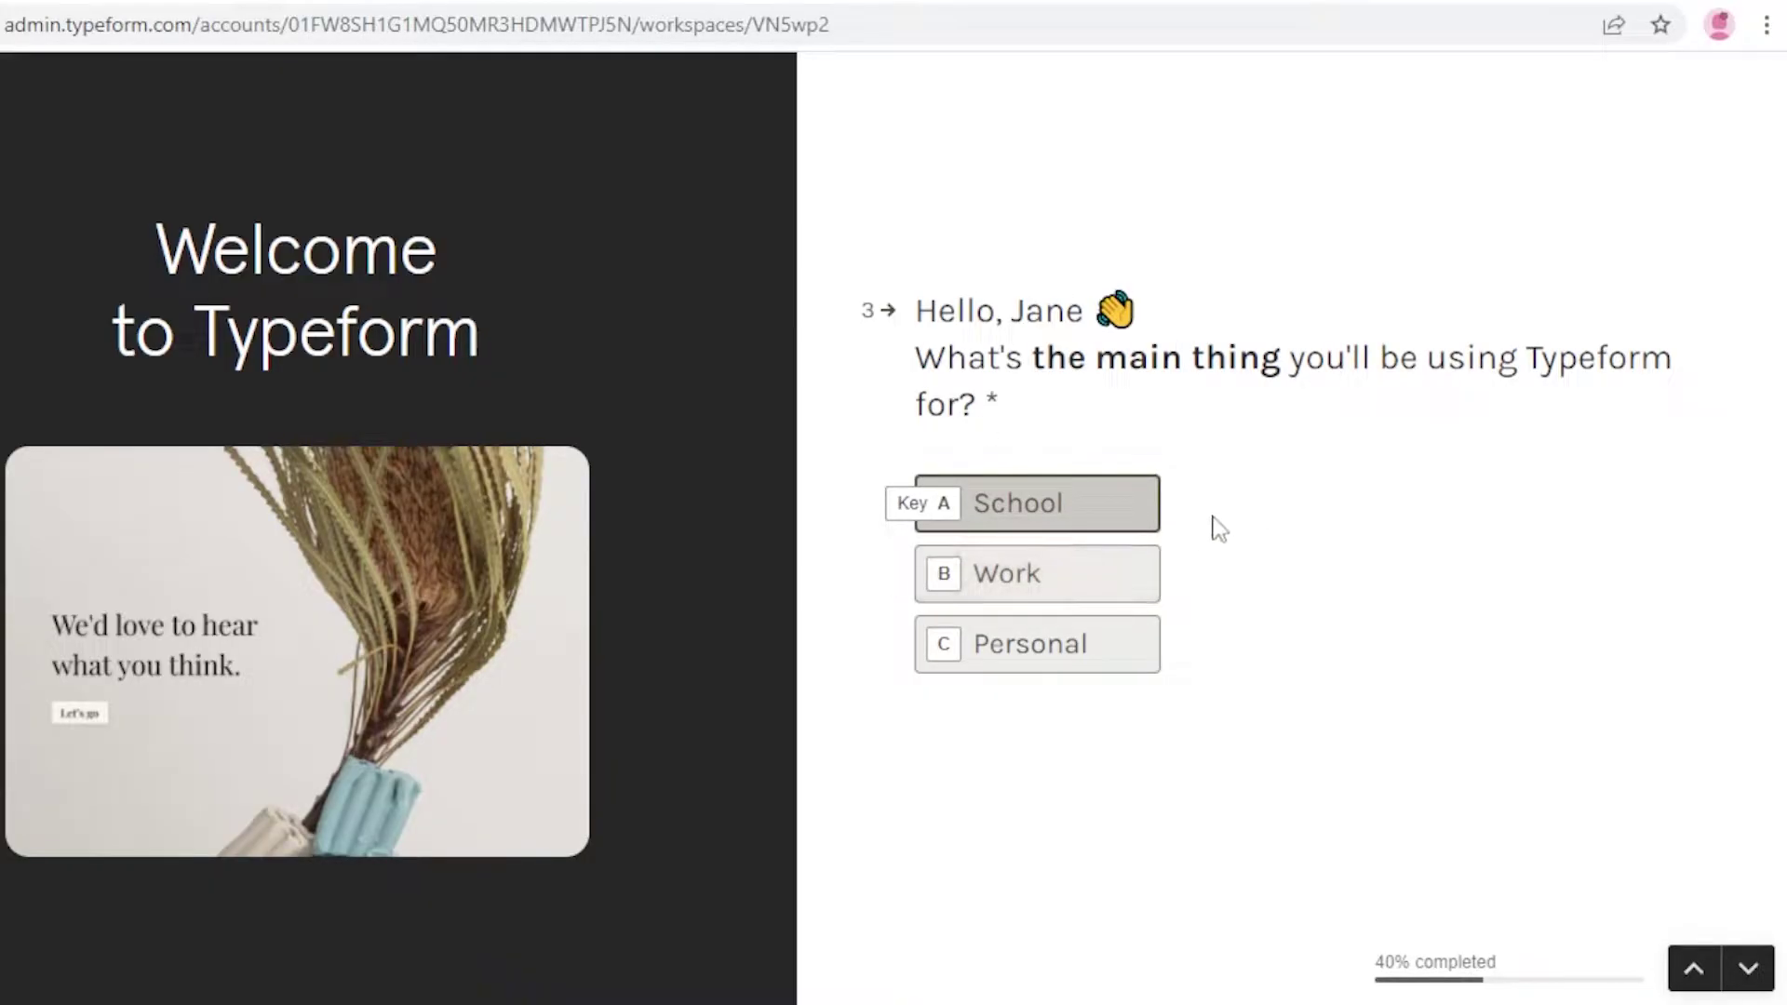
Answer Personal use, Conduct research and Recommendation to finish the setup questions.
left_click(1100, 652)
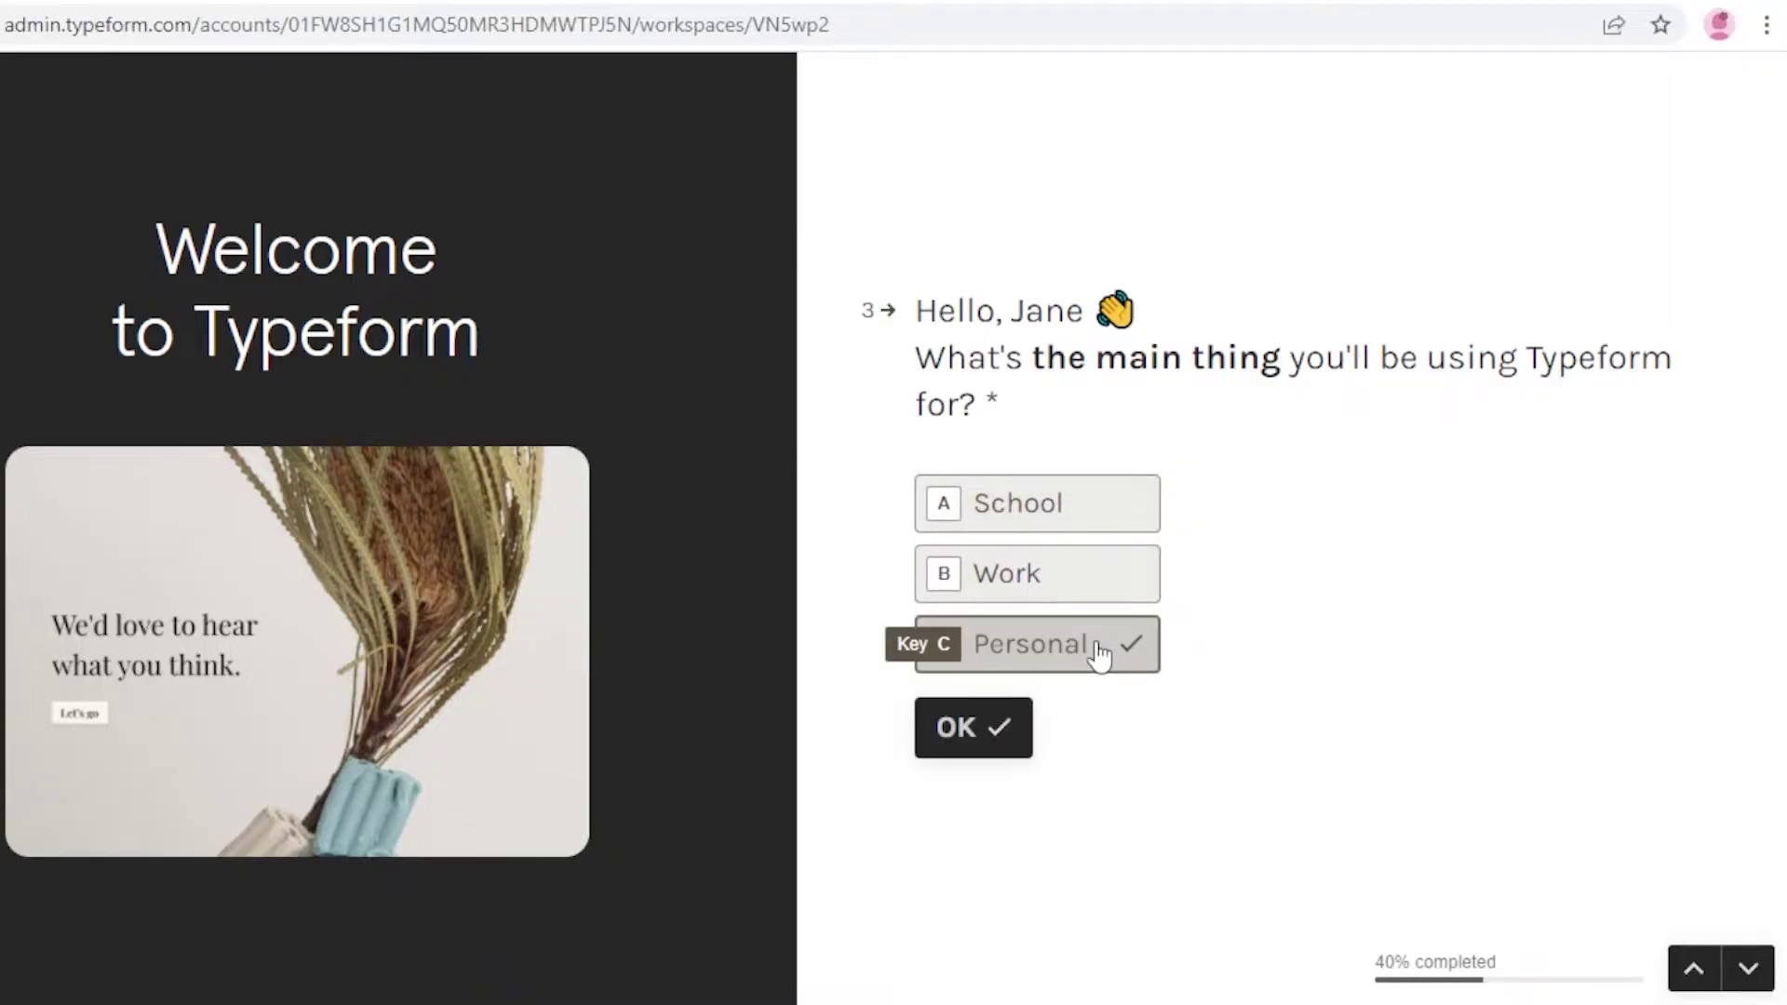
left_click(986, 718)
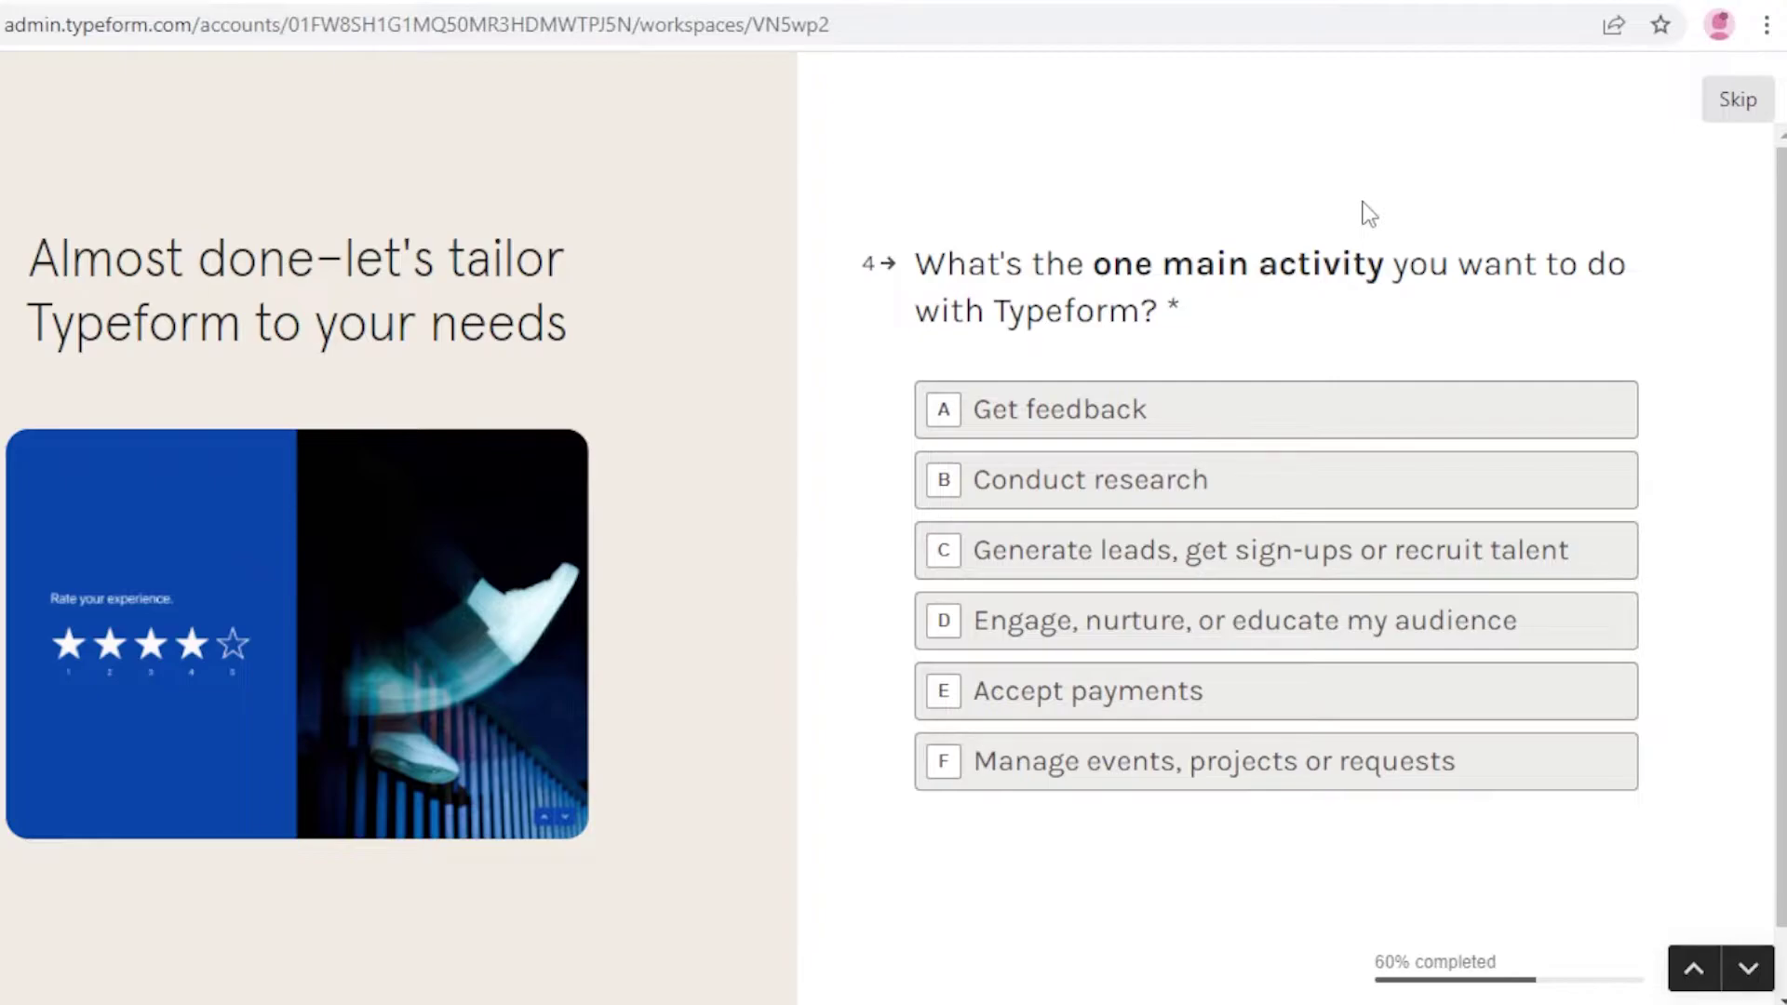
key("b")
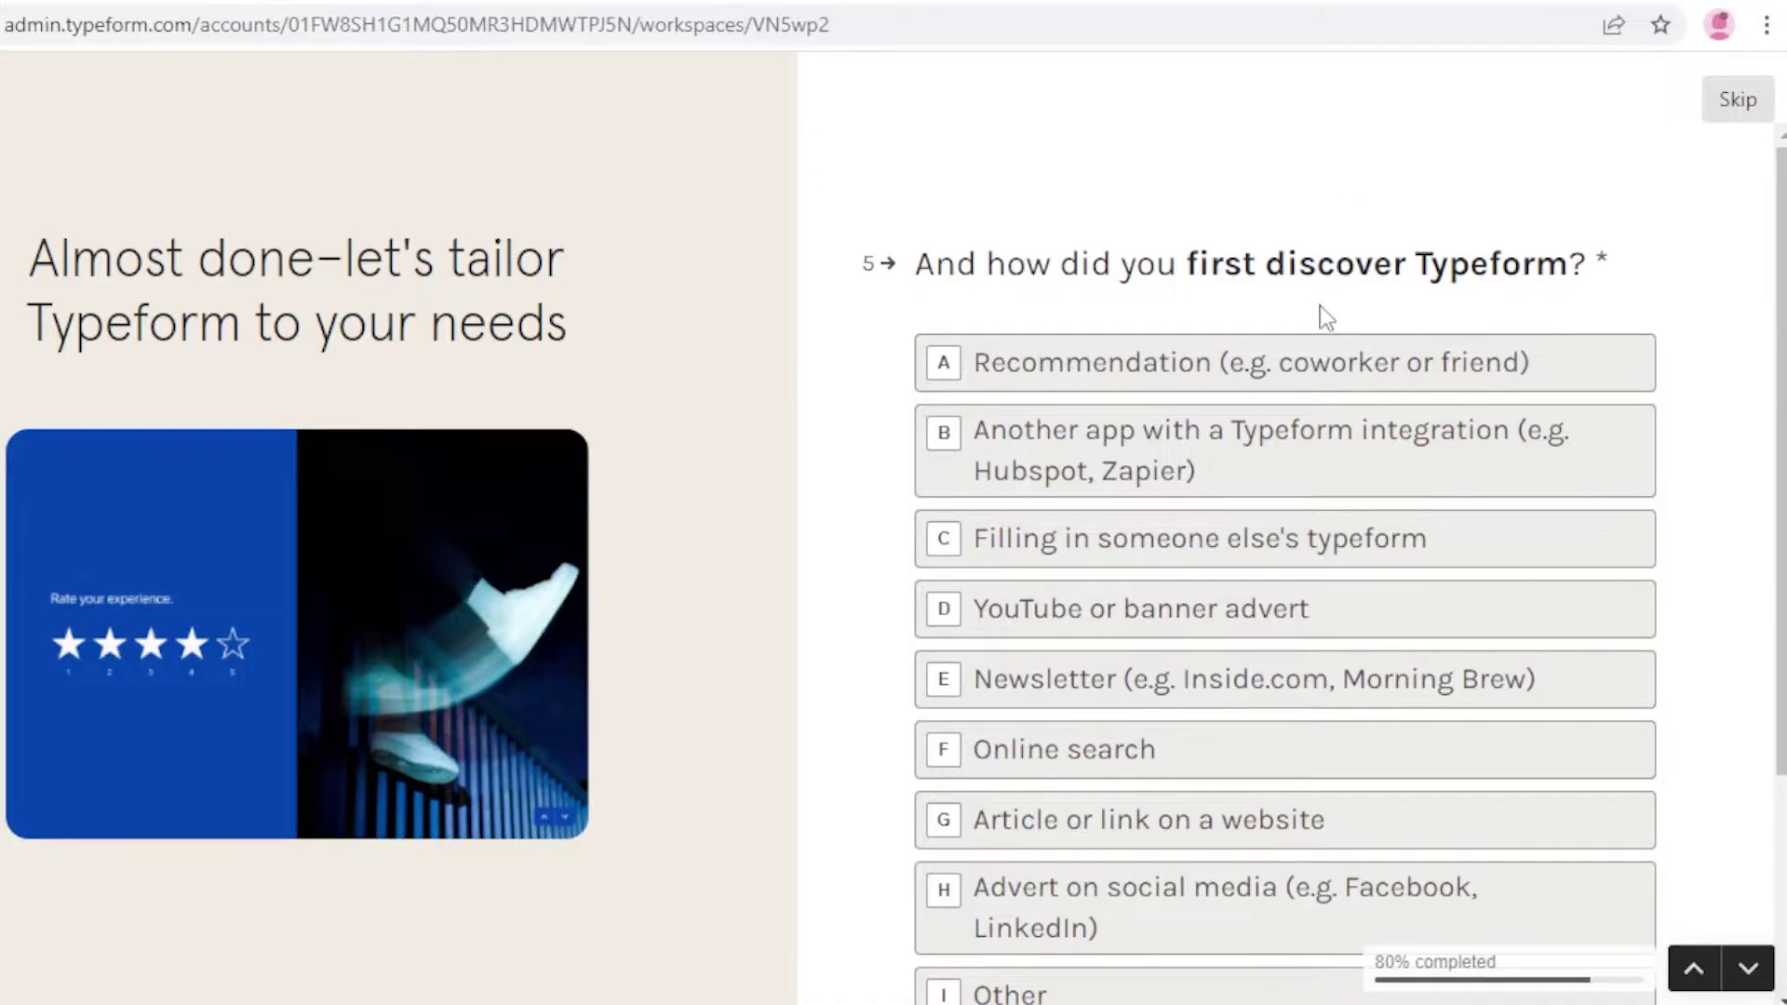
left_click(1314, 380)
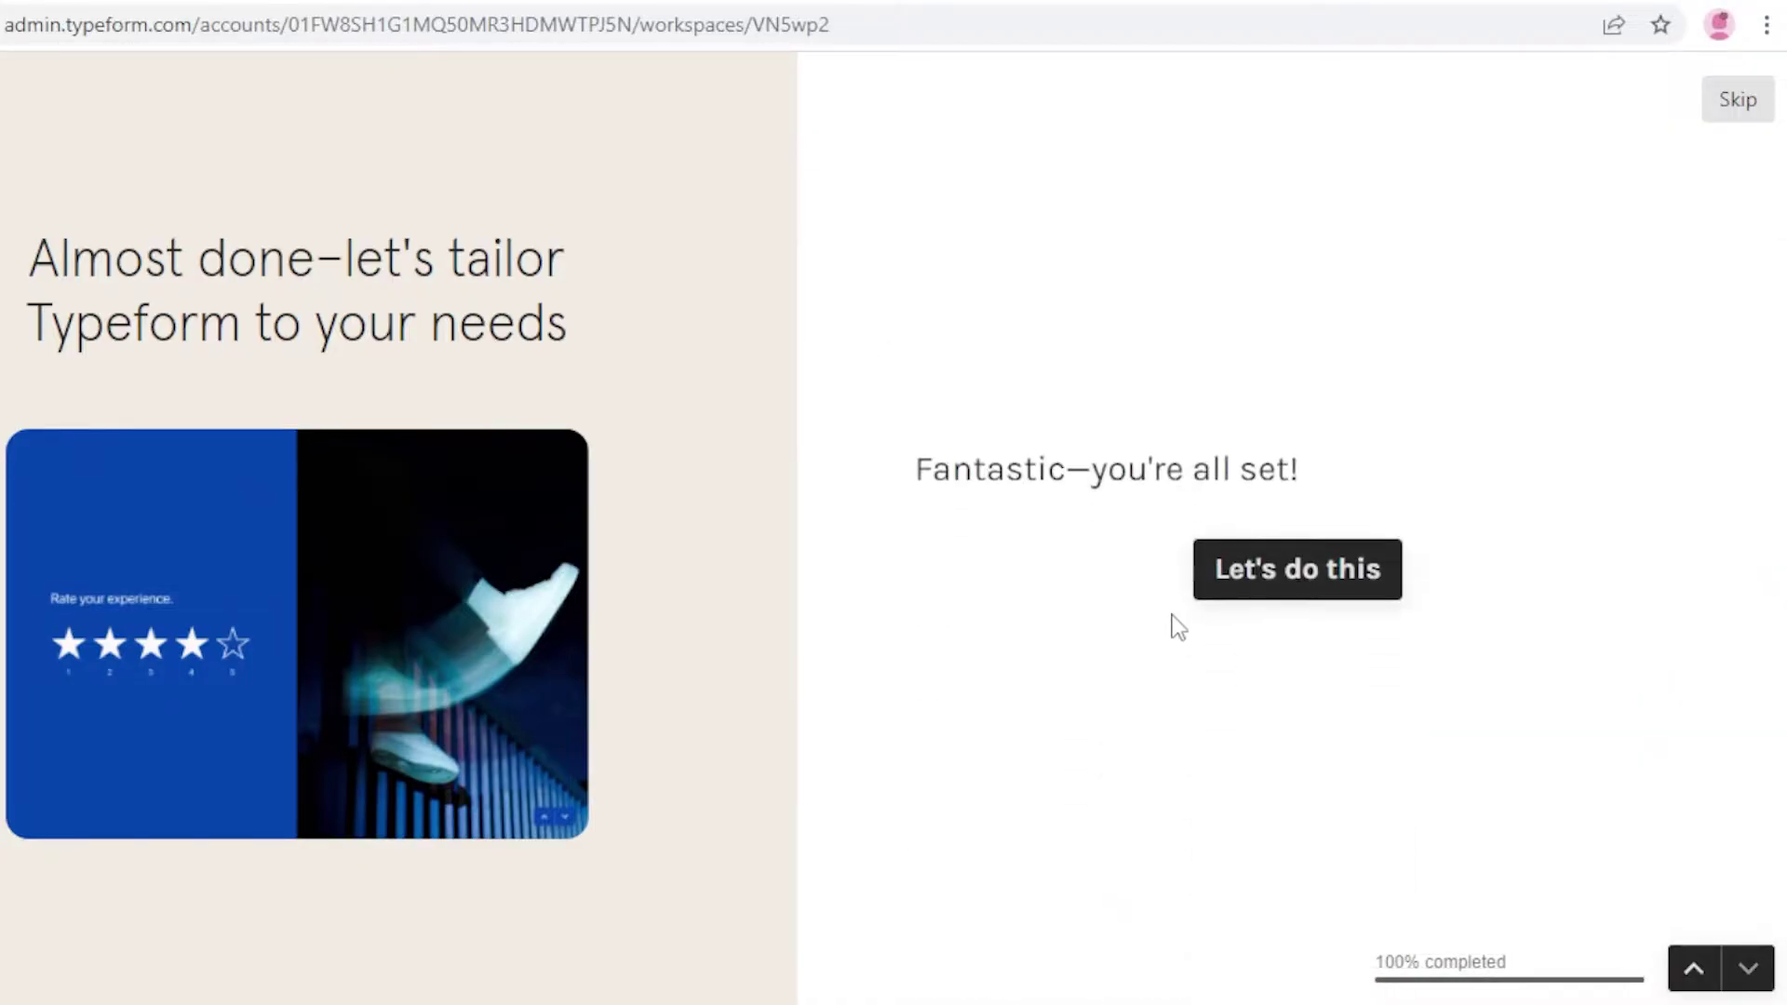
left_click(1281, 566)
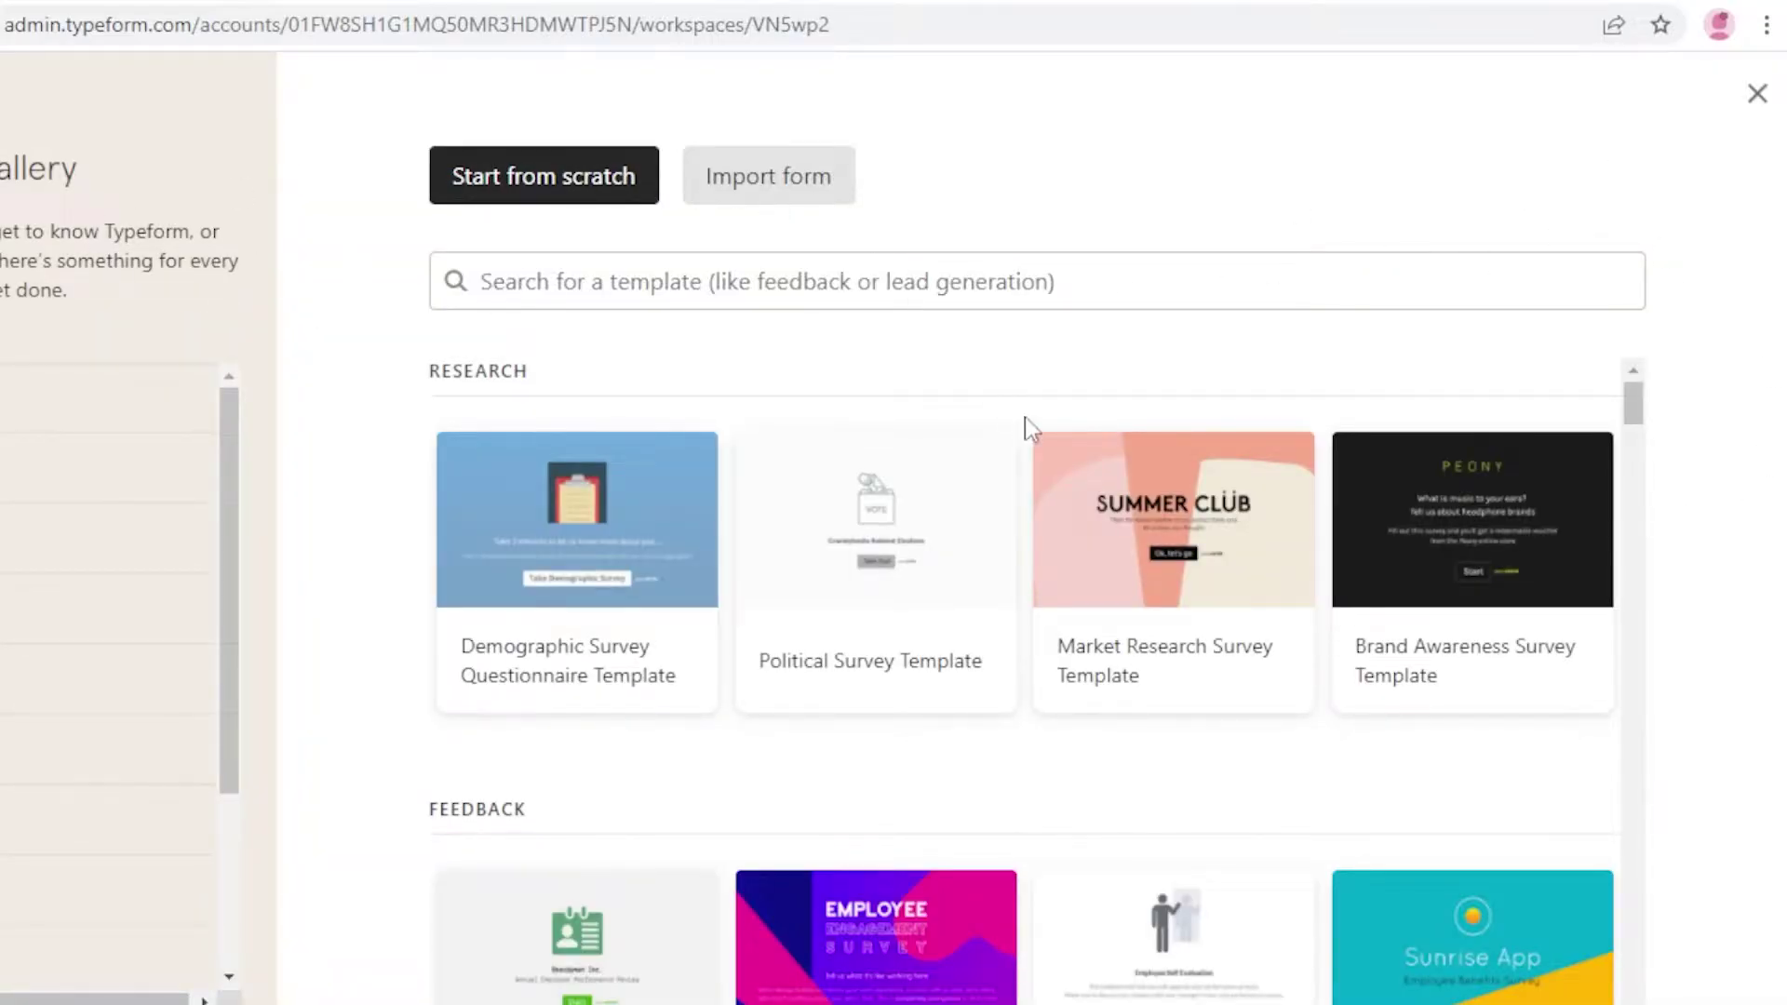
Scroll through the template gallery, then close it to reach the empty workspace.
scroll(1024, 417, "down", 15)
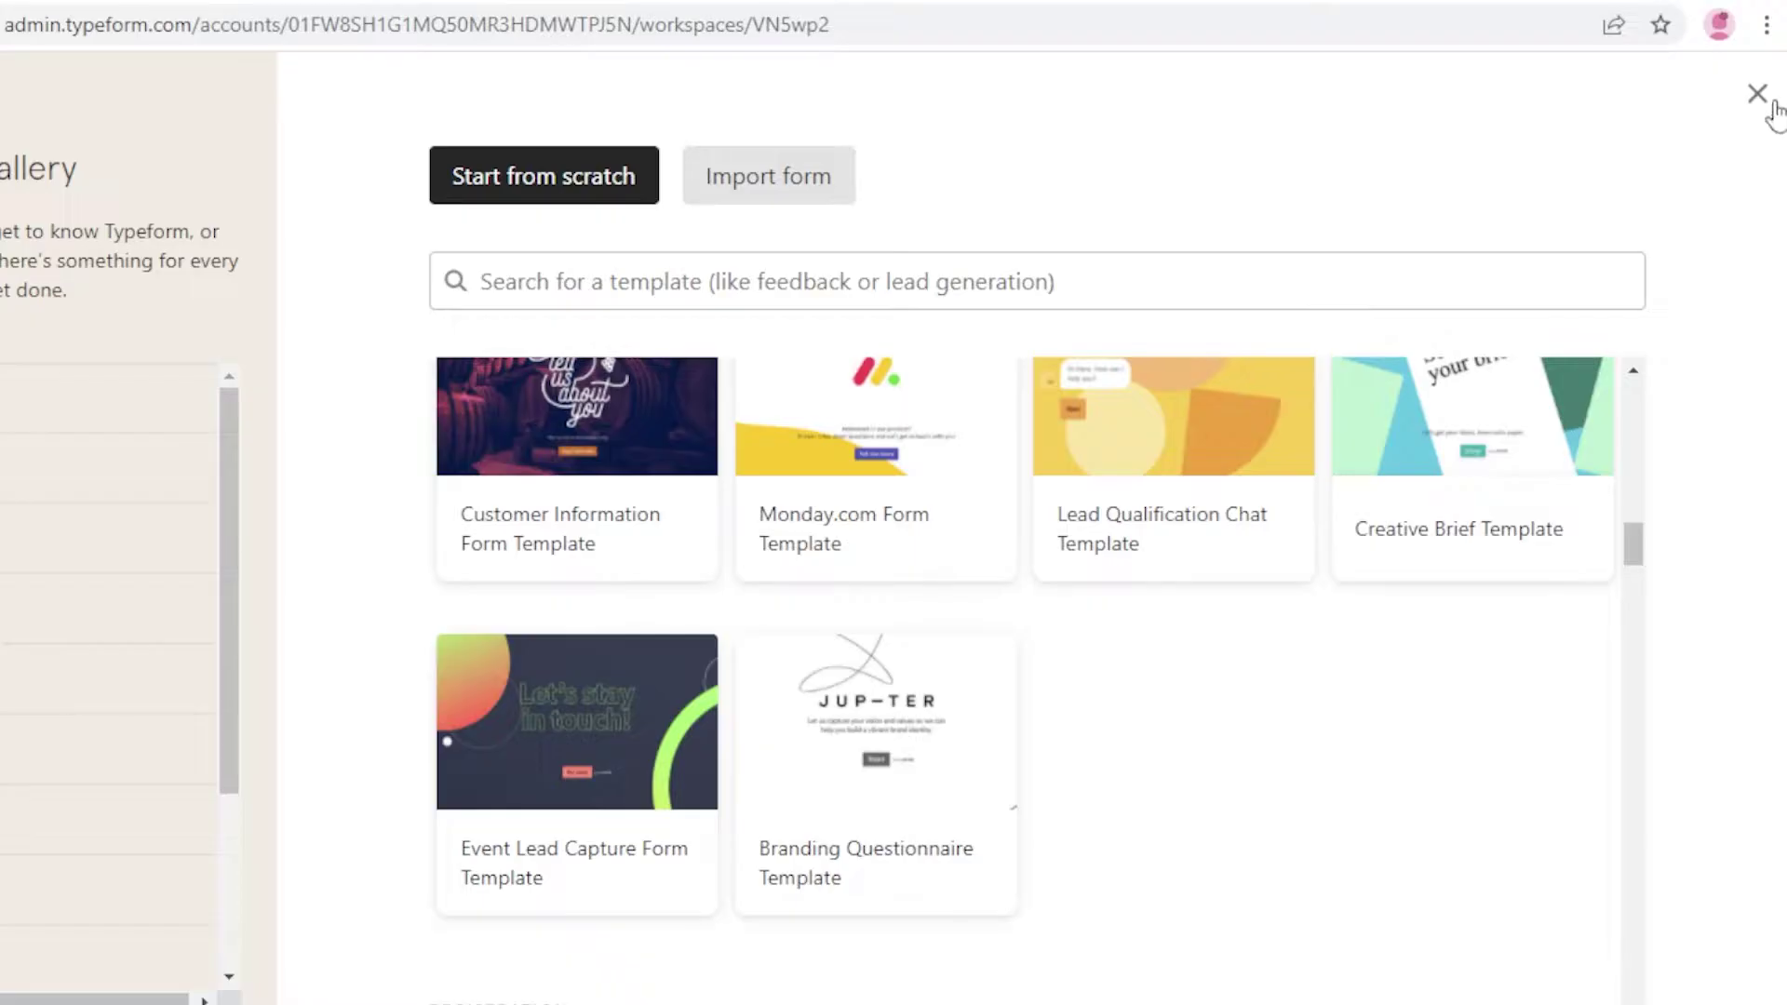
scroll(409, 558, "down", 10)
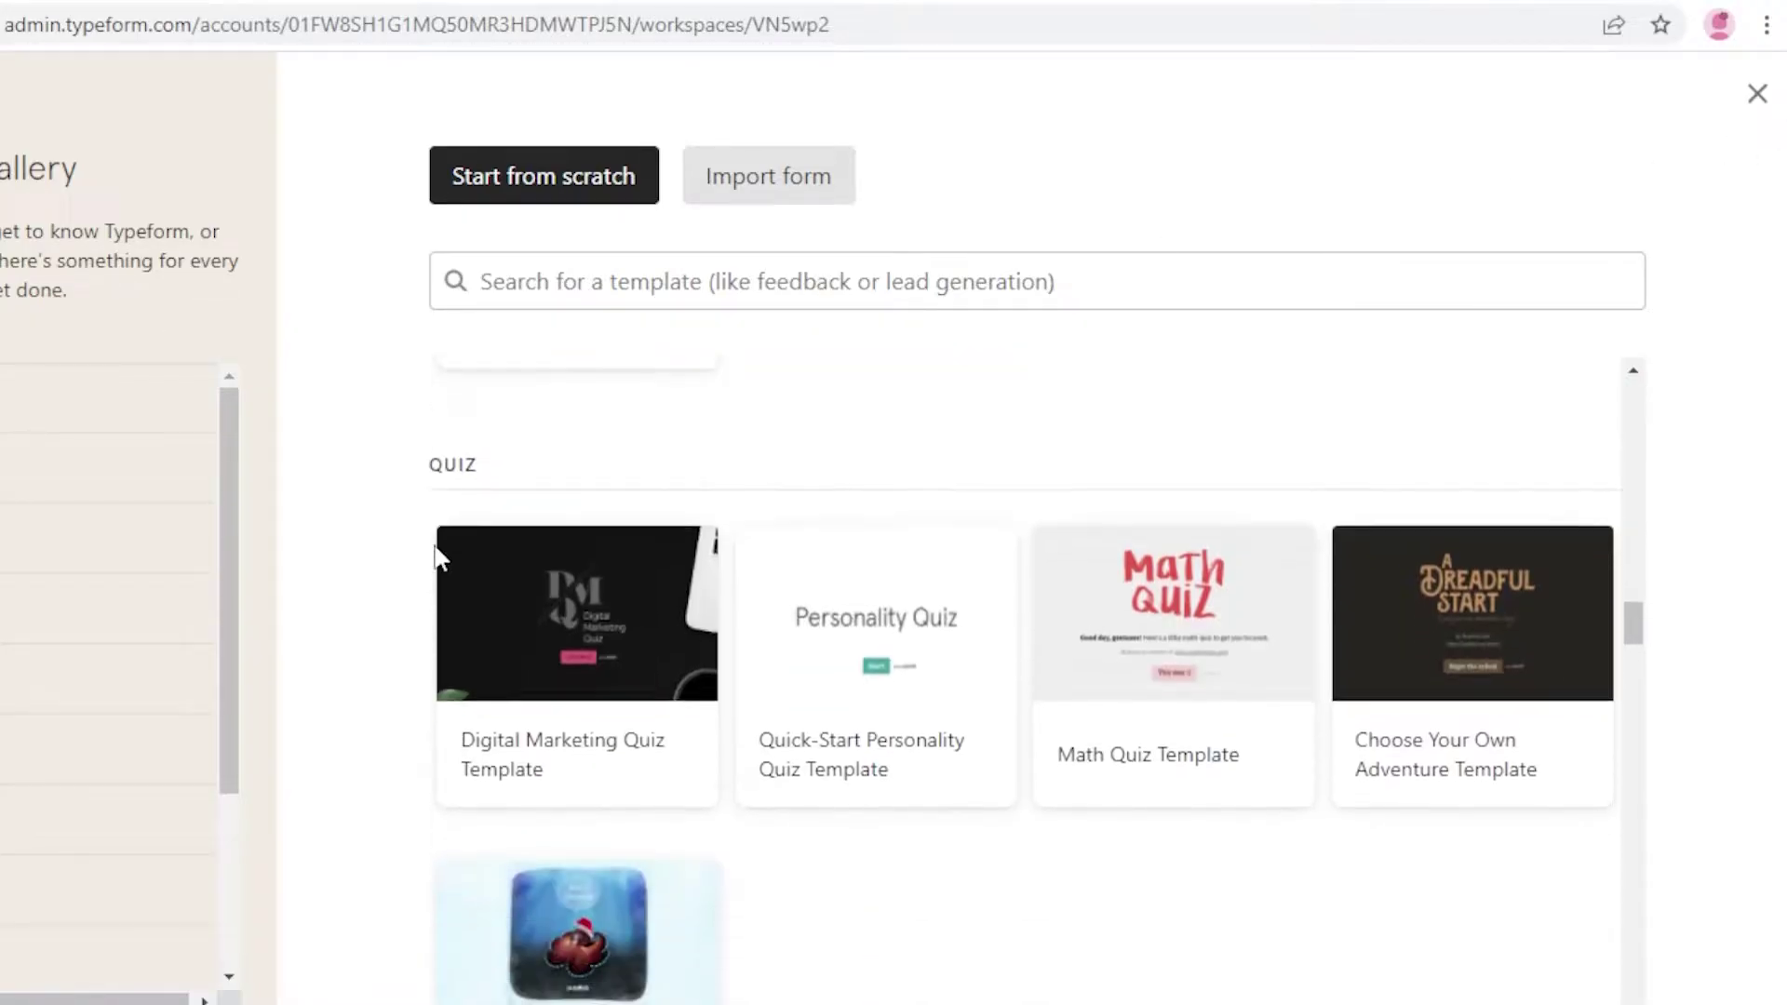
left_click(1757, 93)
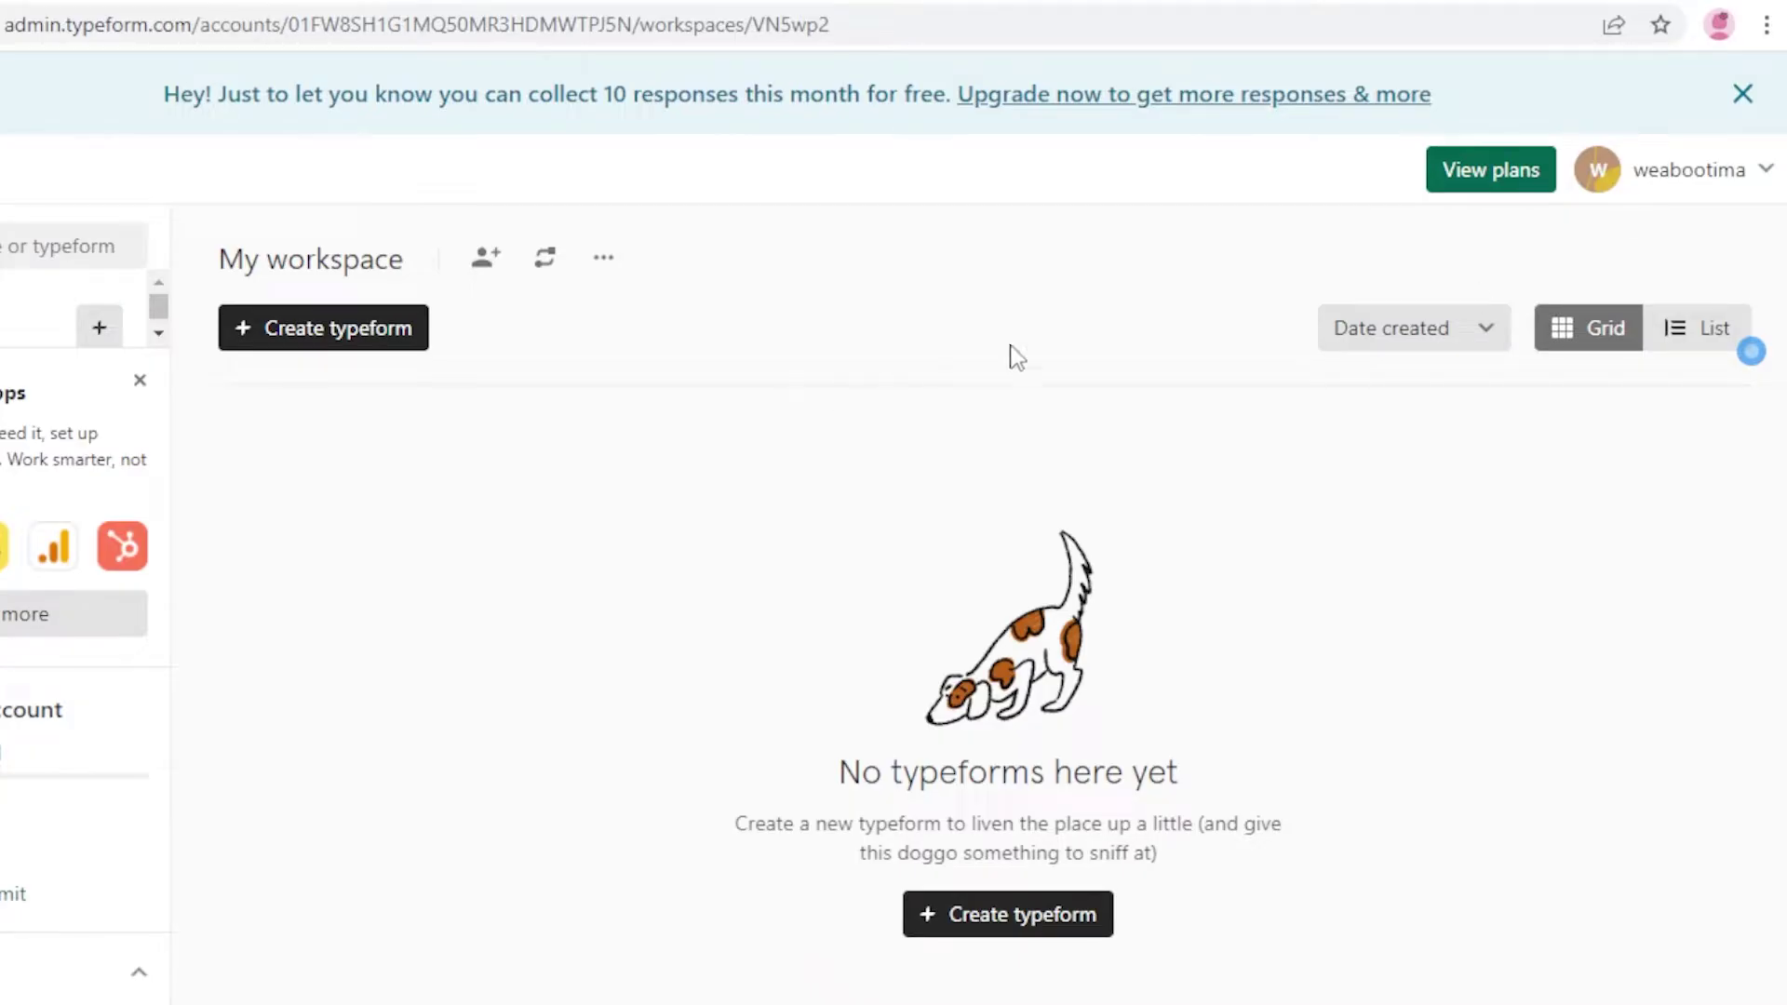
Dismiss the 10-free-responses upgrade notice and toggle the PRIVATE sidebar section.
left_click(1742, 94)
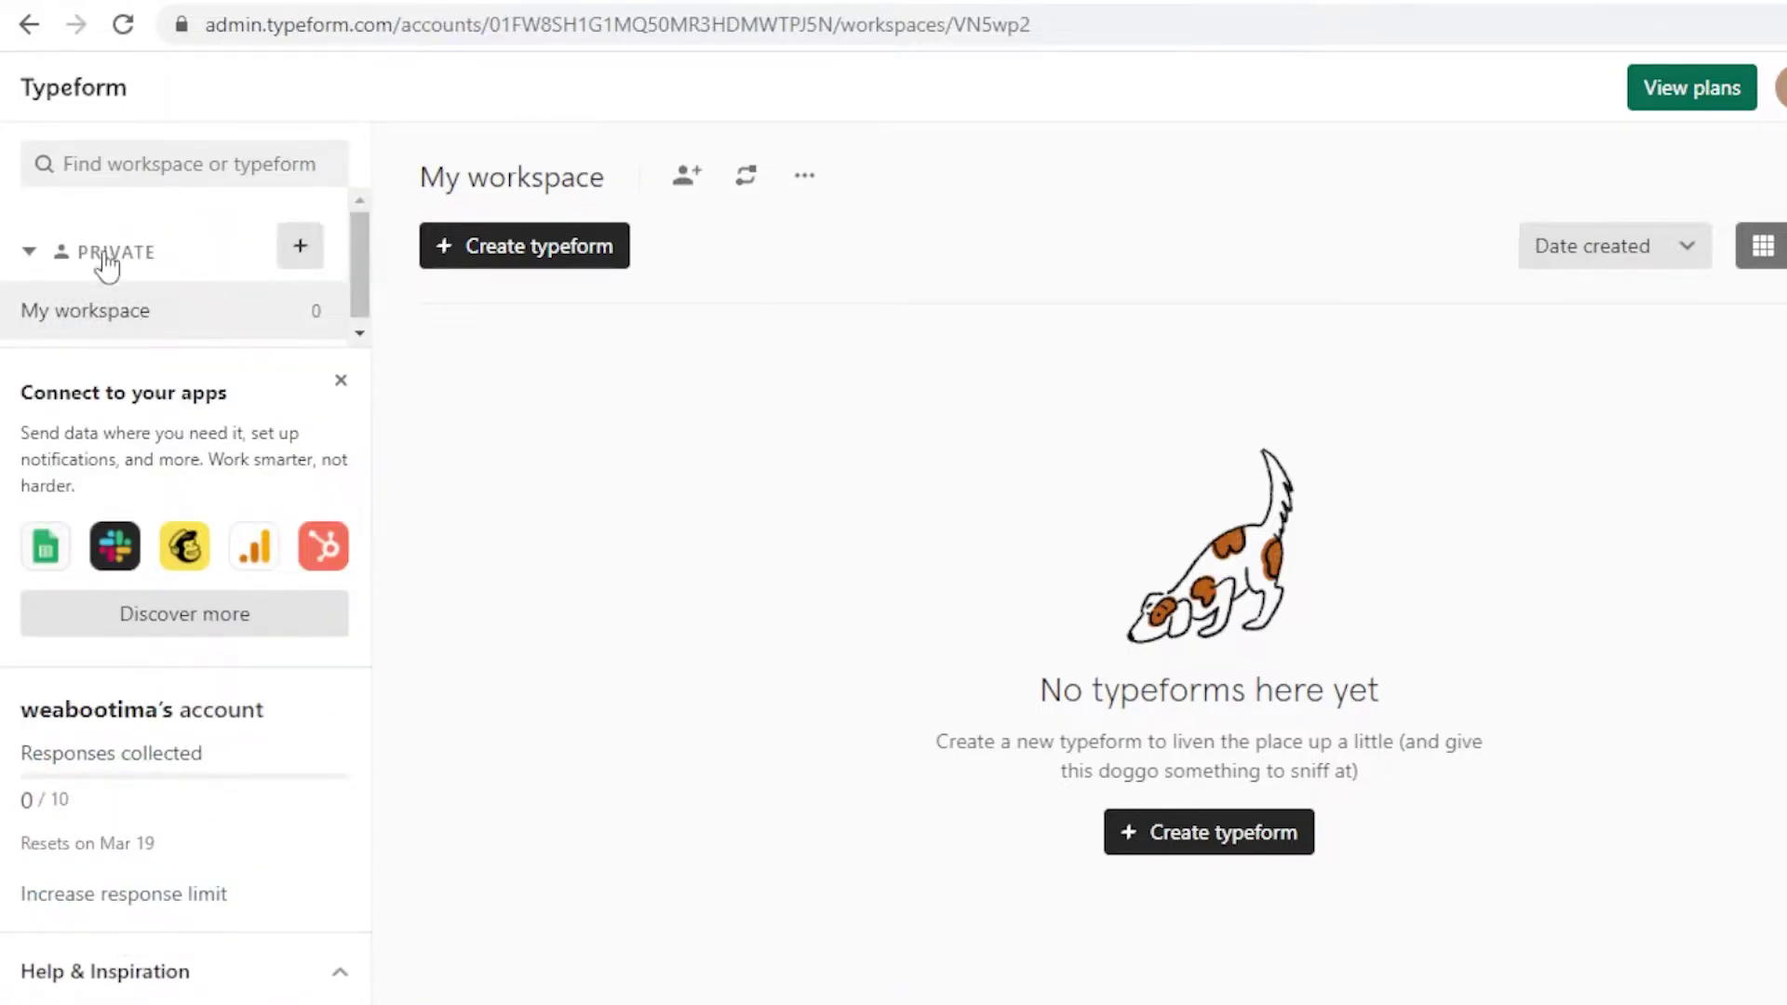
left_click(93, 256)
left_click(93, 256)
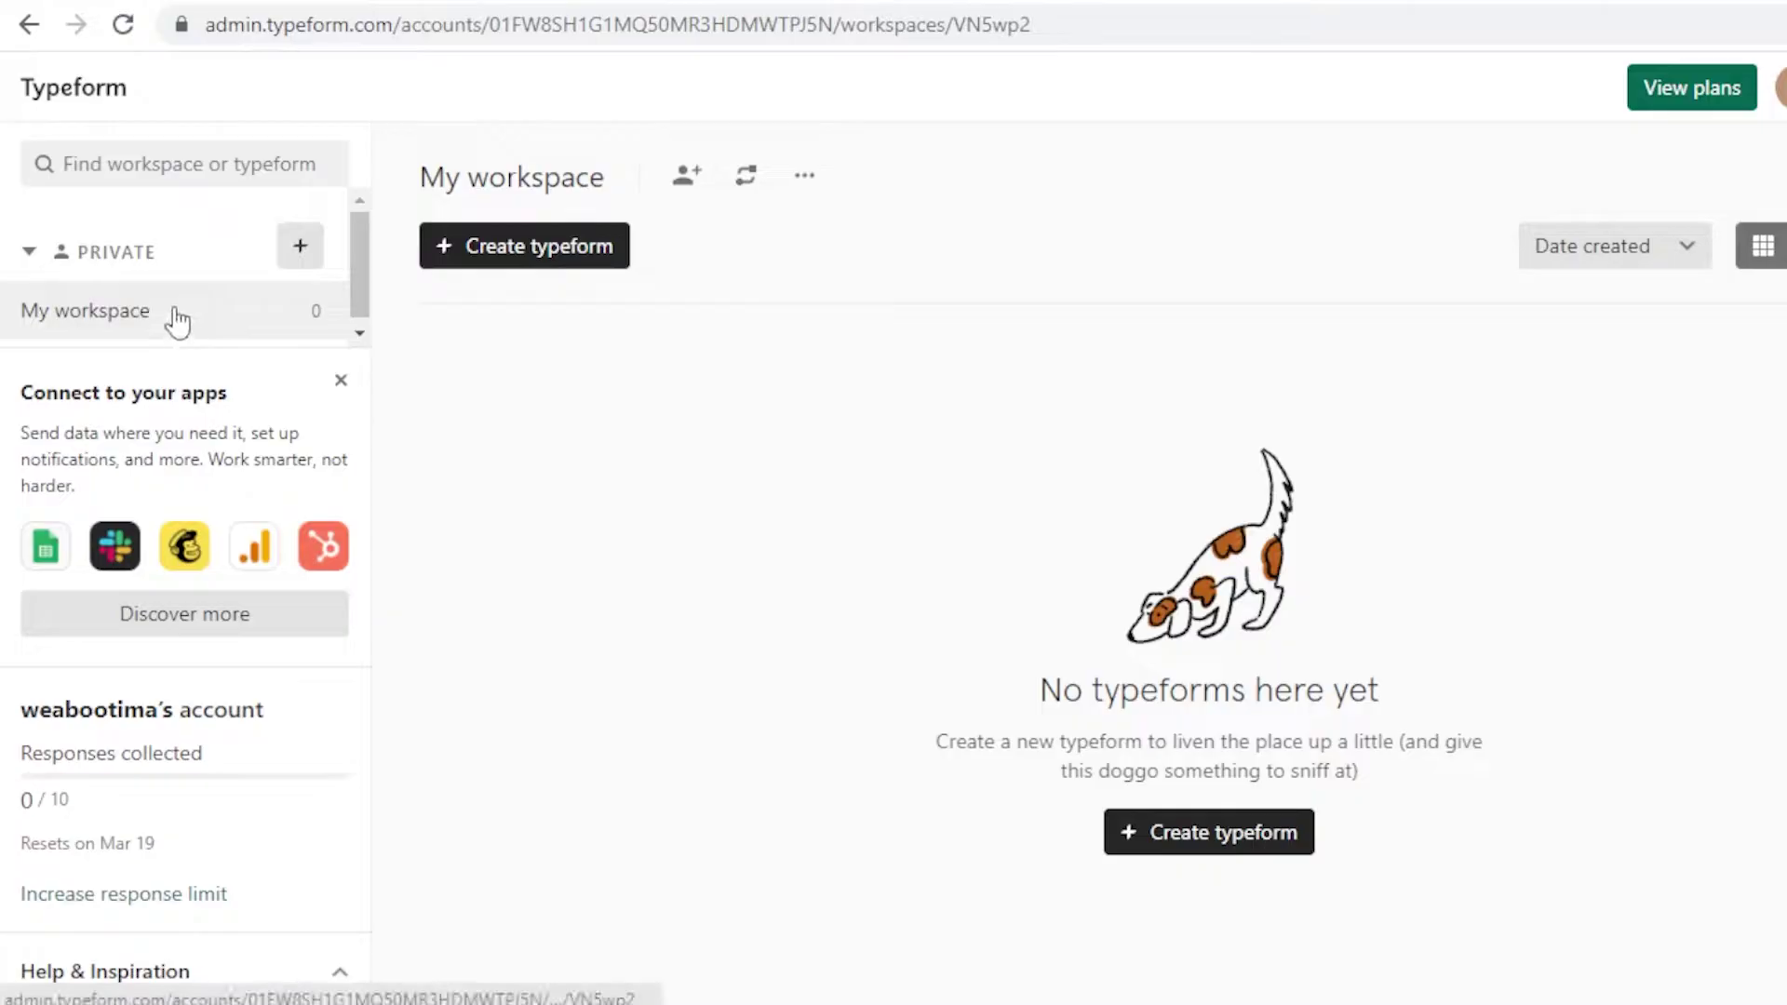
Add a new private workspace named School.
left_click(311, 248)
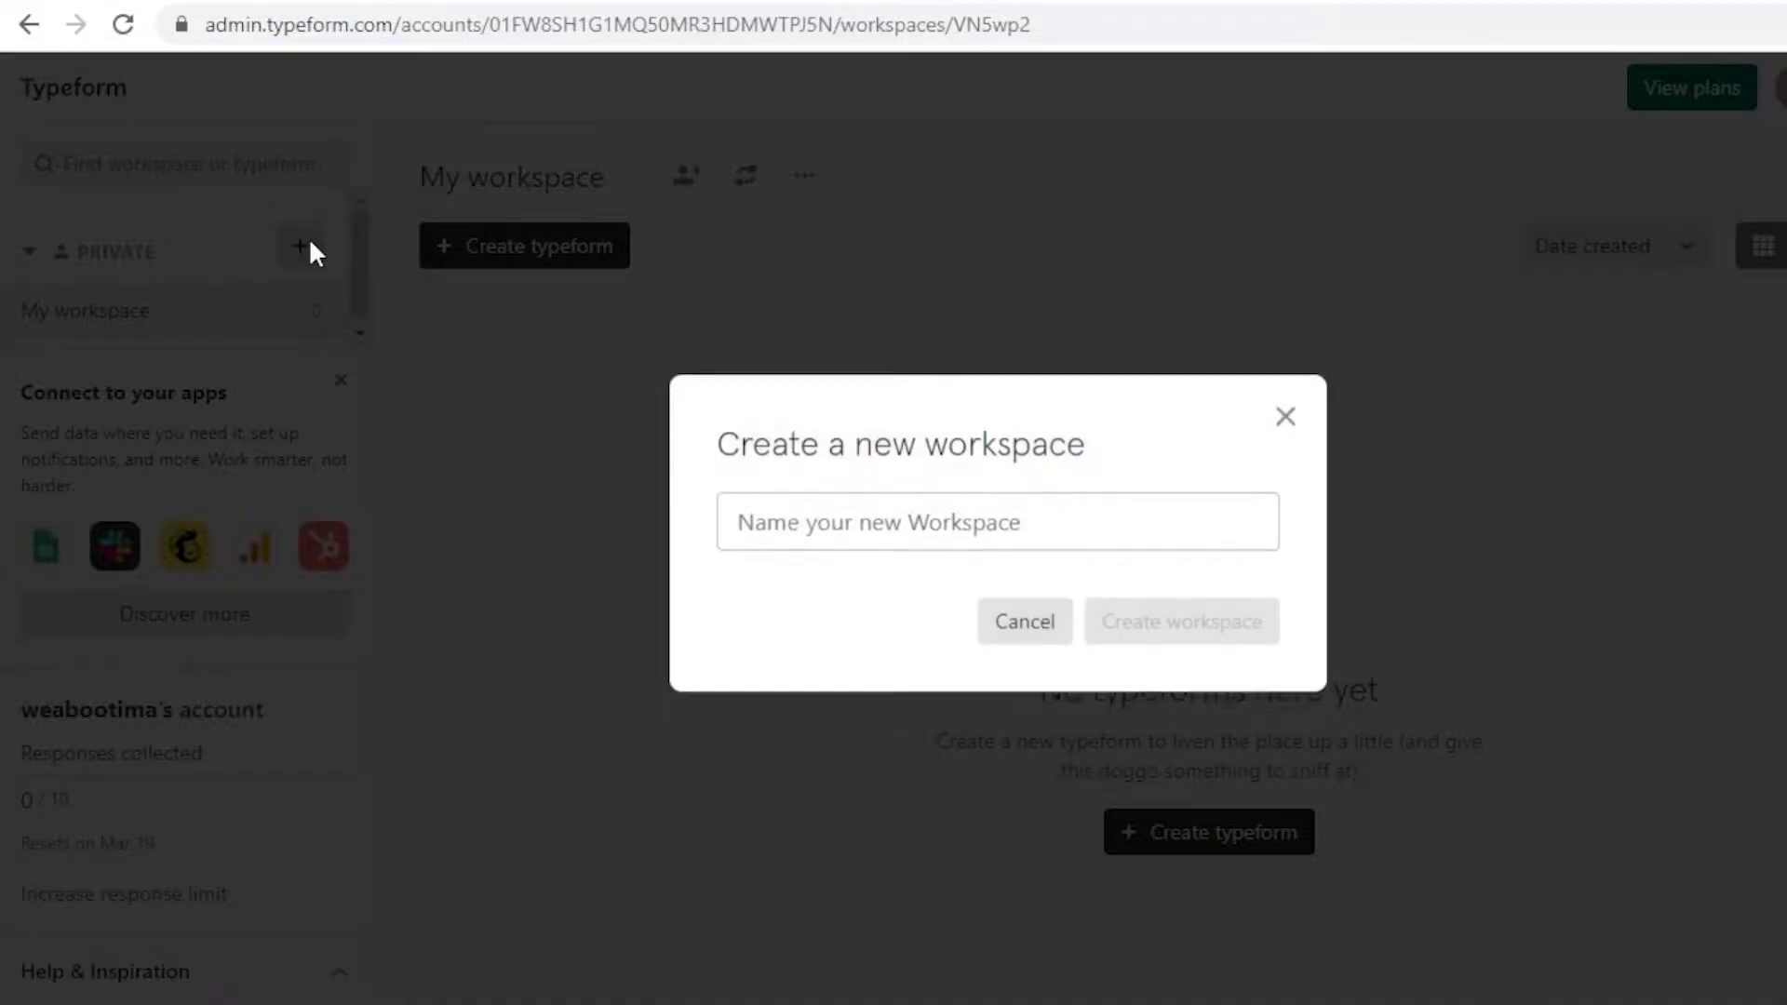
left_click(1087, 501)
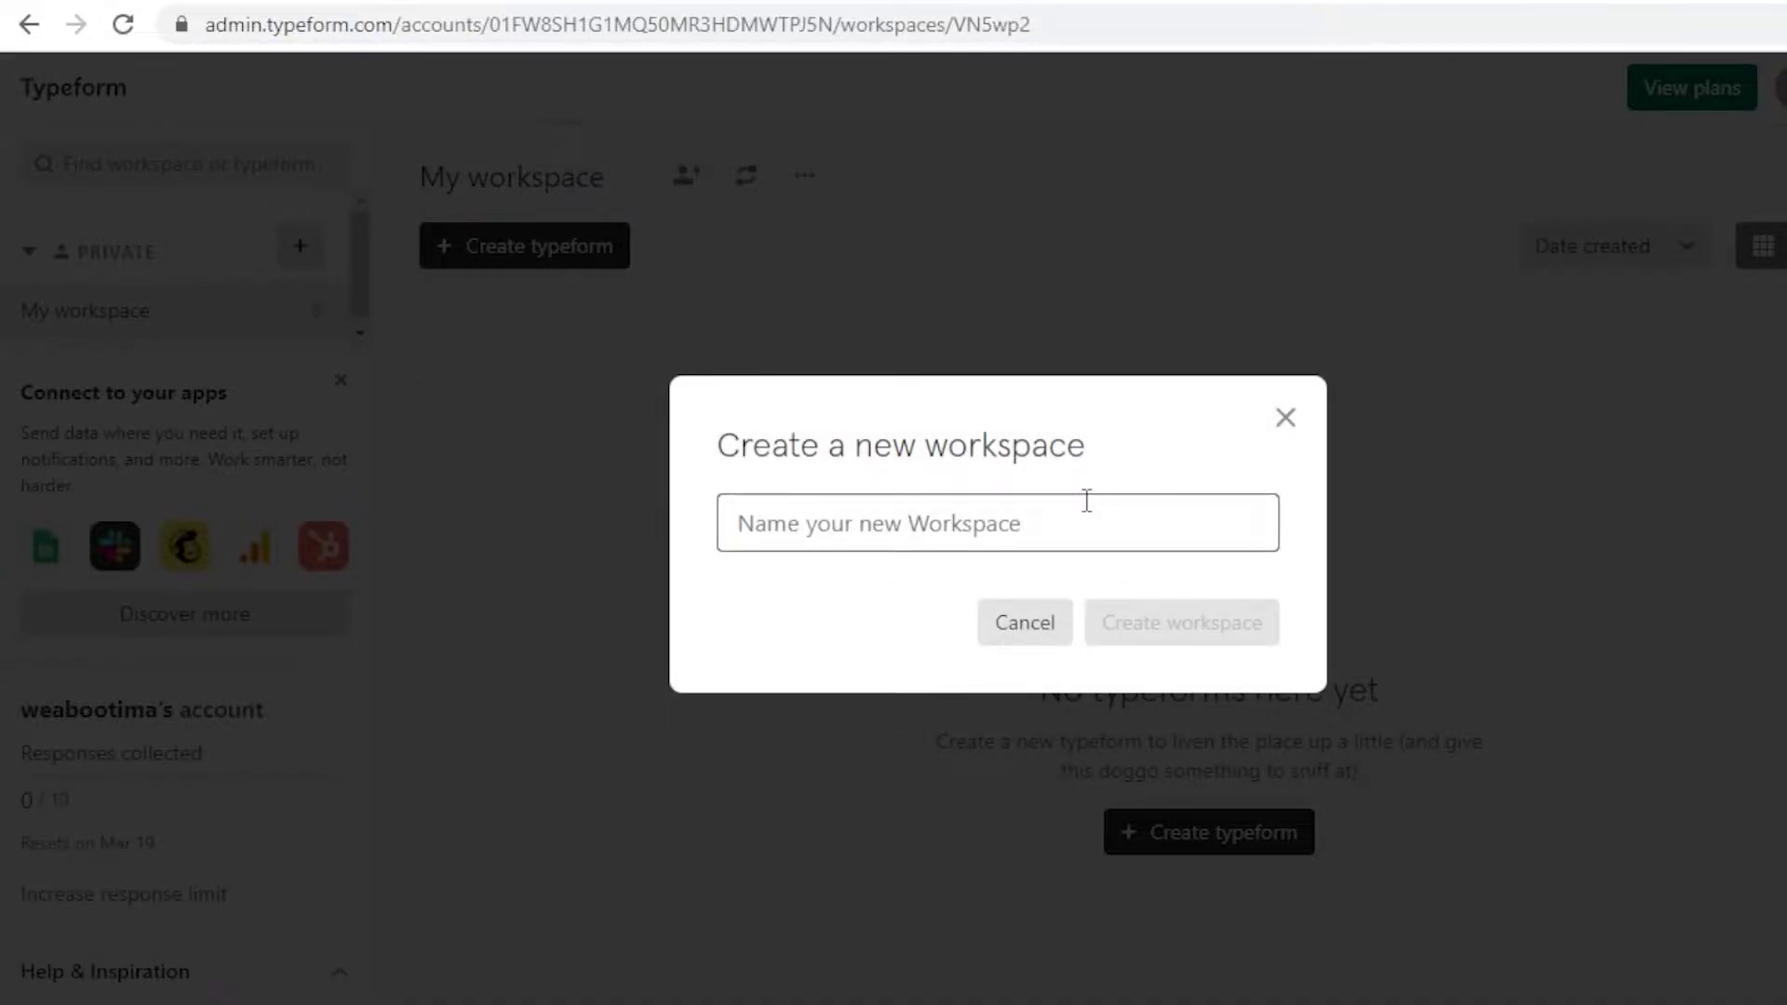
type("School")
key("Return")
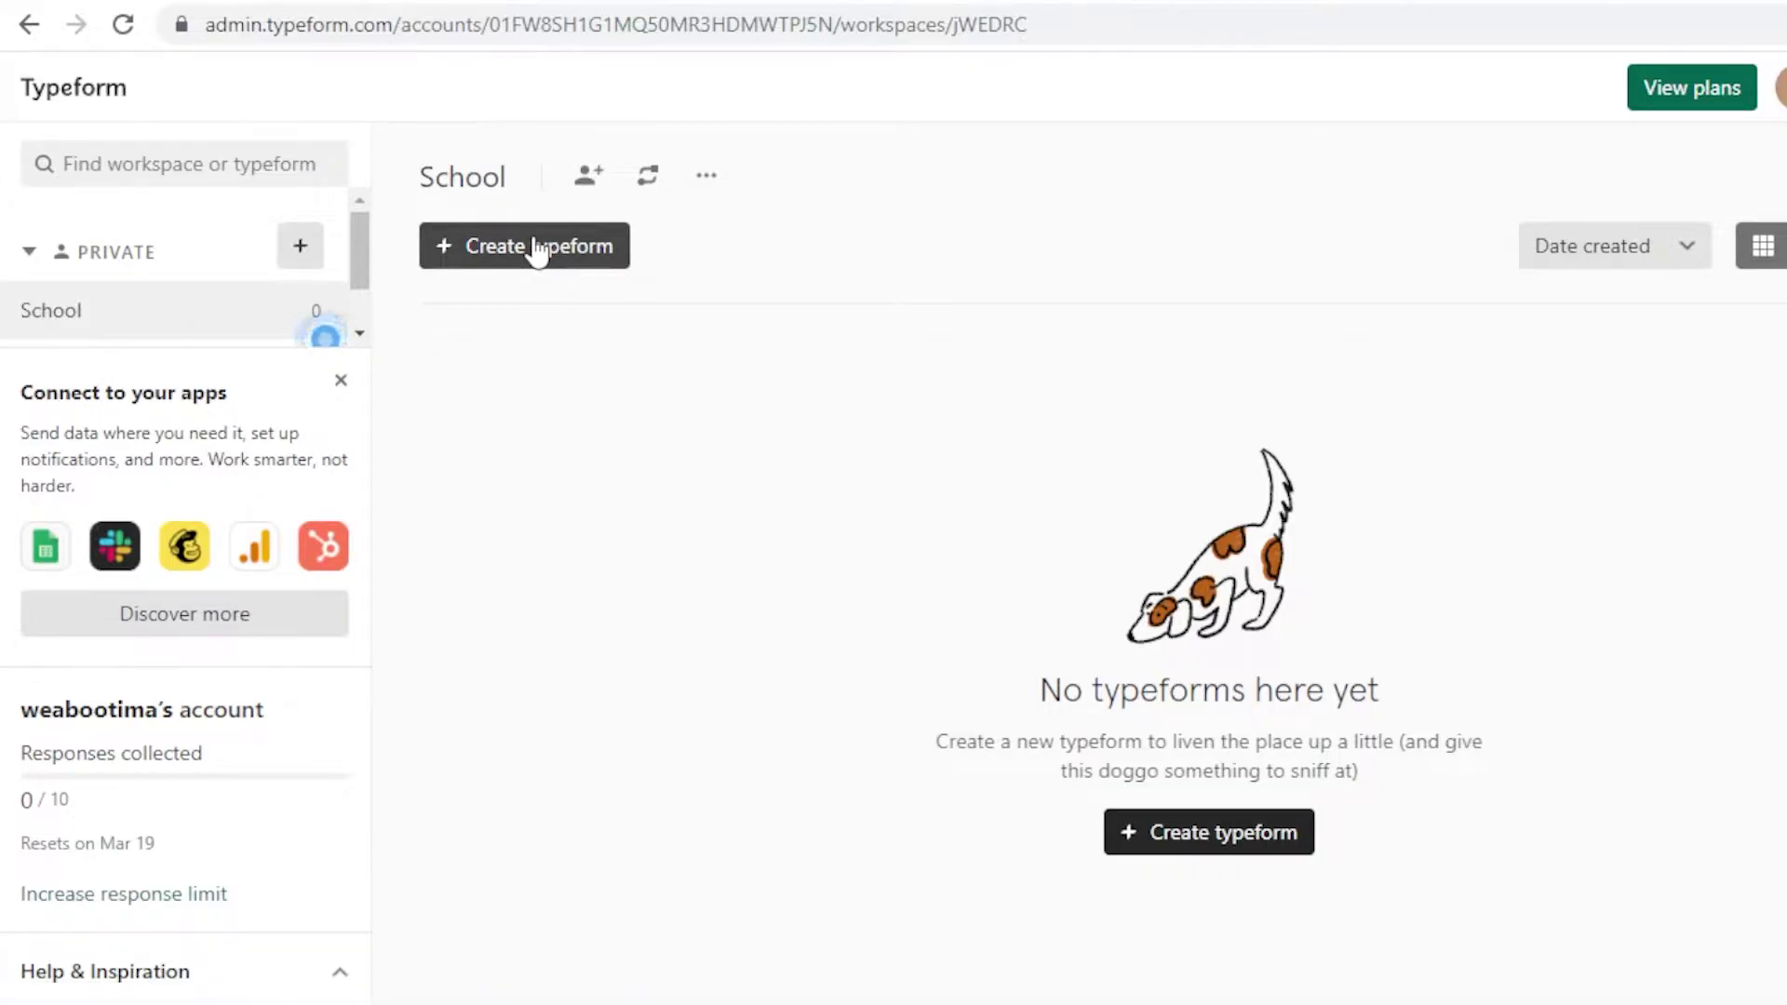
Browse the template gallery's Poll category and preview the Political Poll Template.
left_click(559, 246)
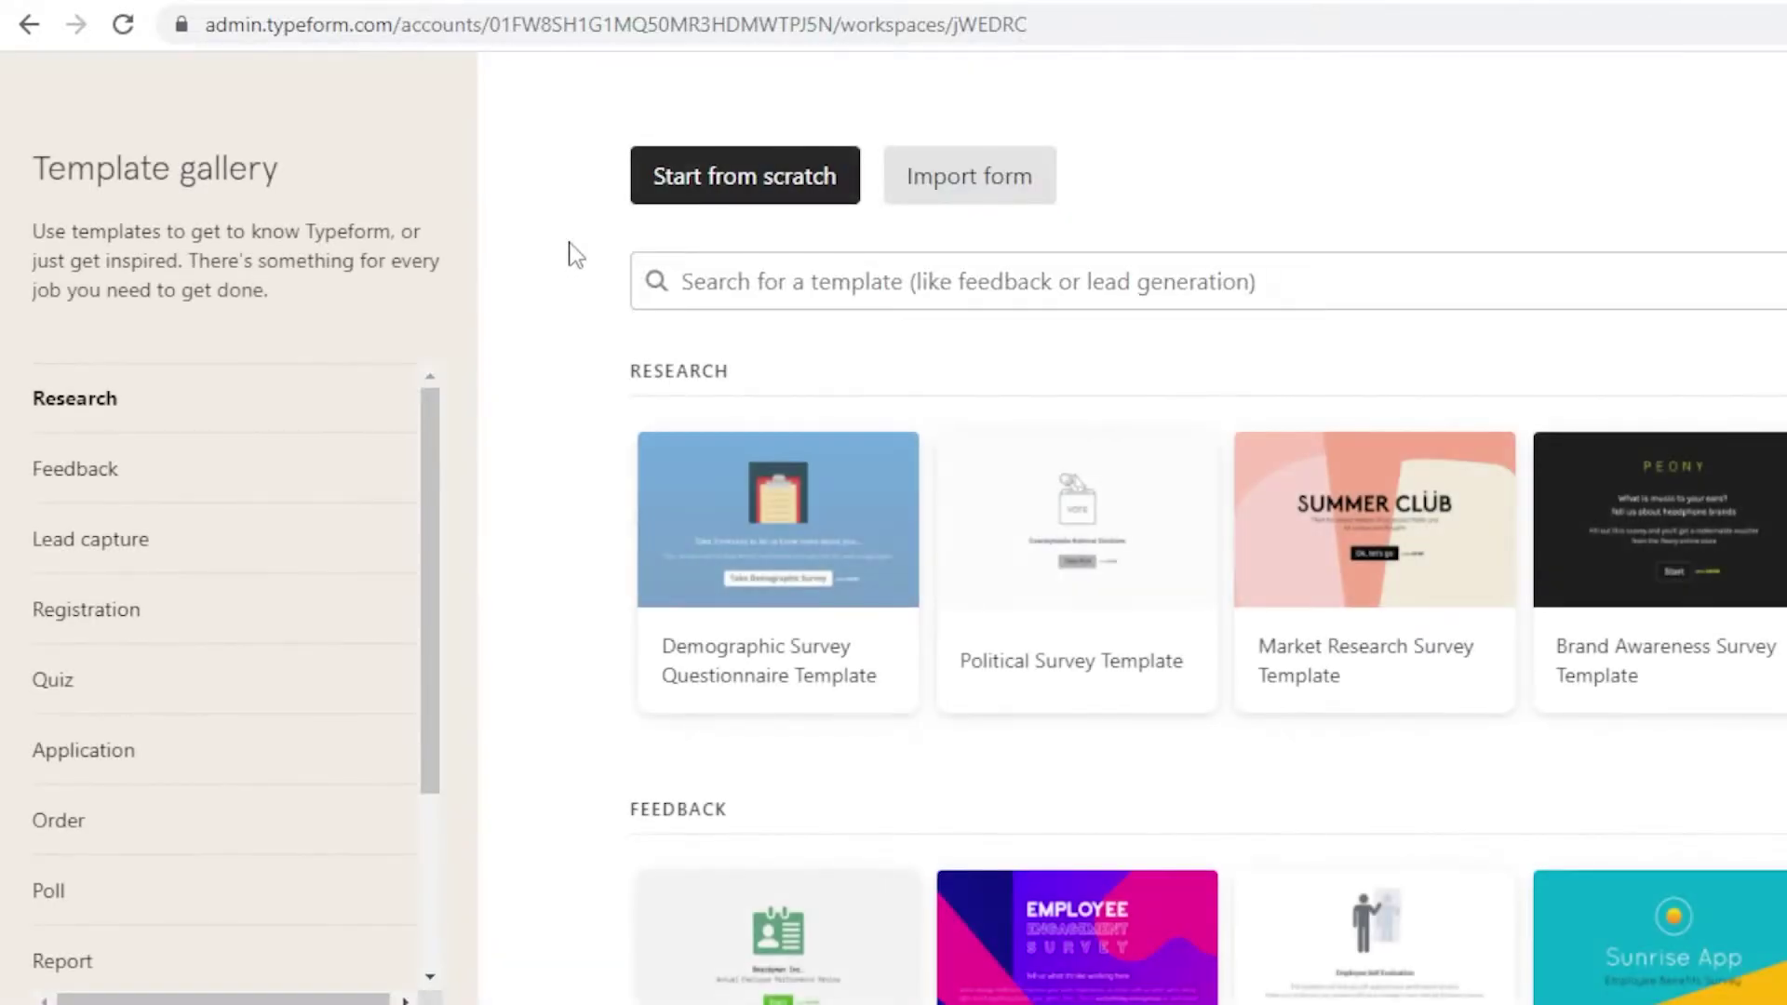
scroll(1297, 578, "down", 8)
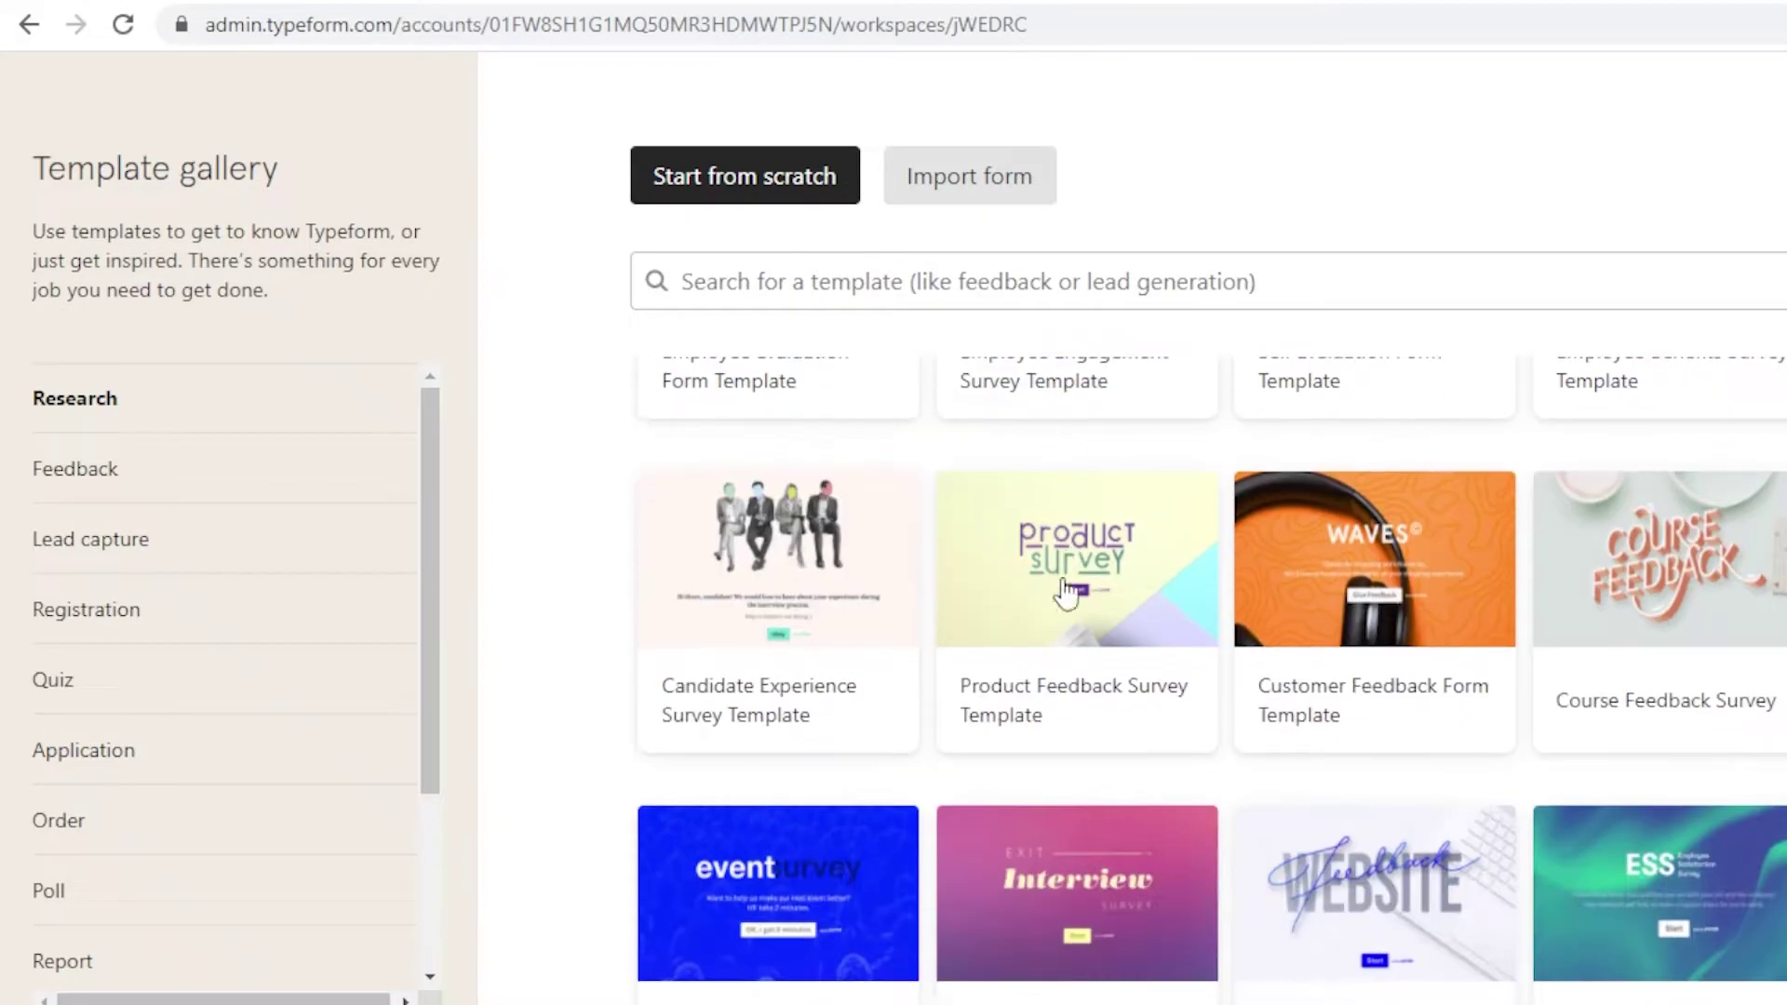
scroll(1077, 639, "up", 8)
scroll(120, 699, "down", 3)
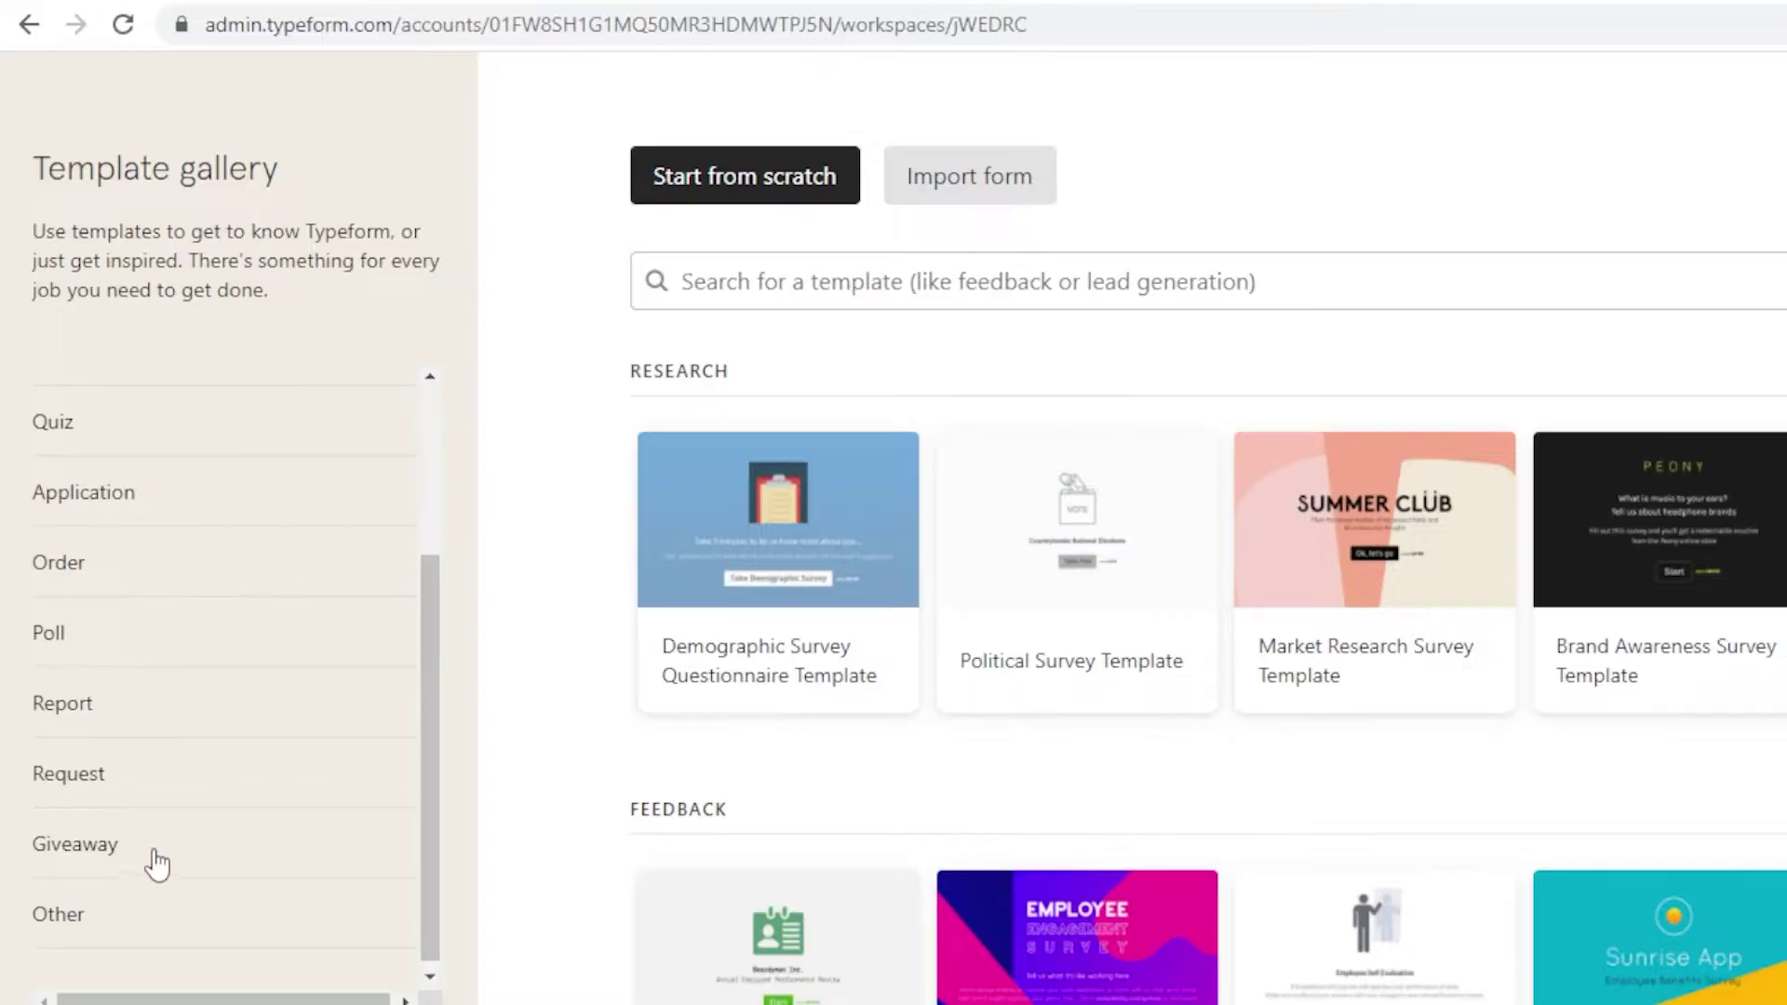
scroll(149, 850, "up", 4)
scroll(131, 847, "down", 2)
left_click(53, 745)
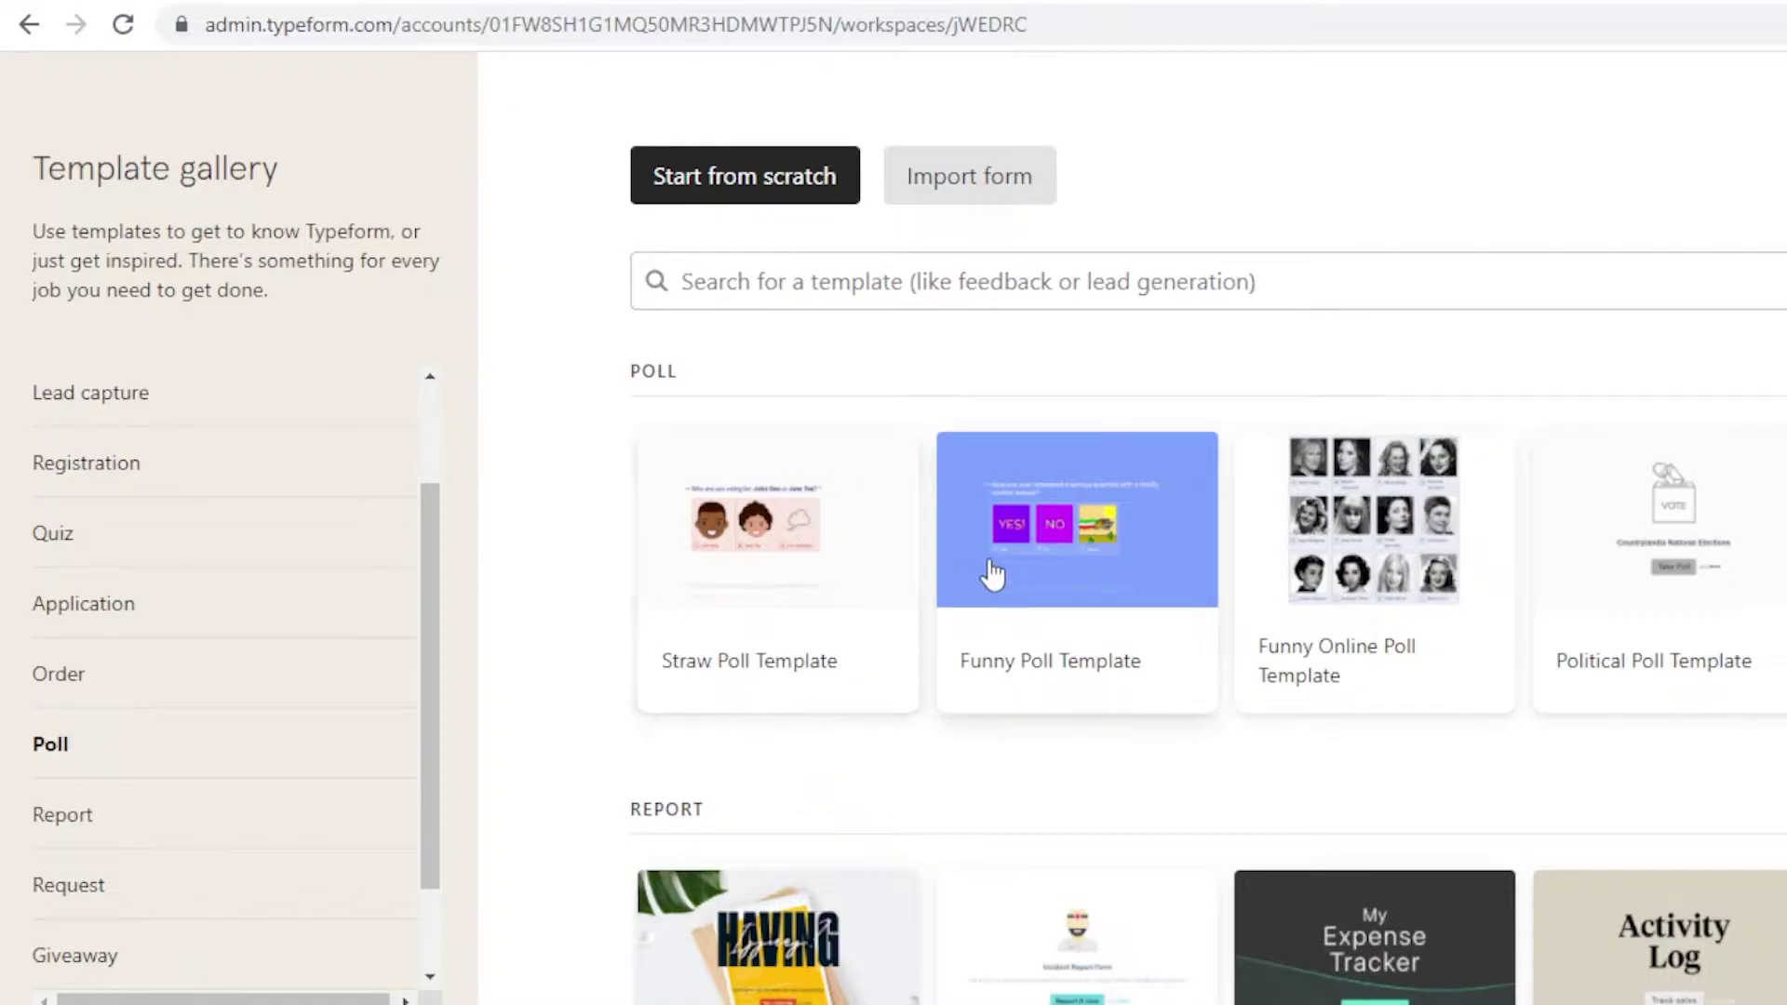
left_click(1750, 565)
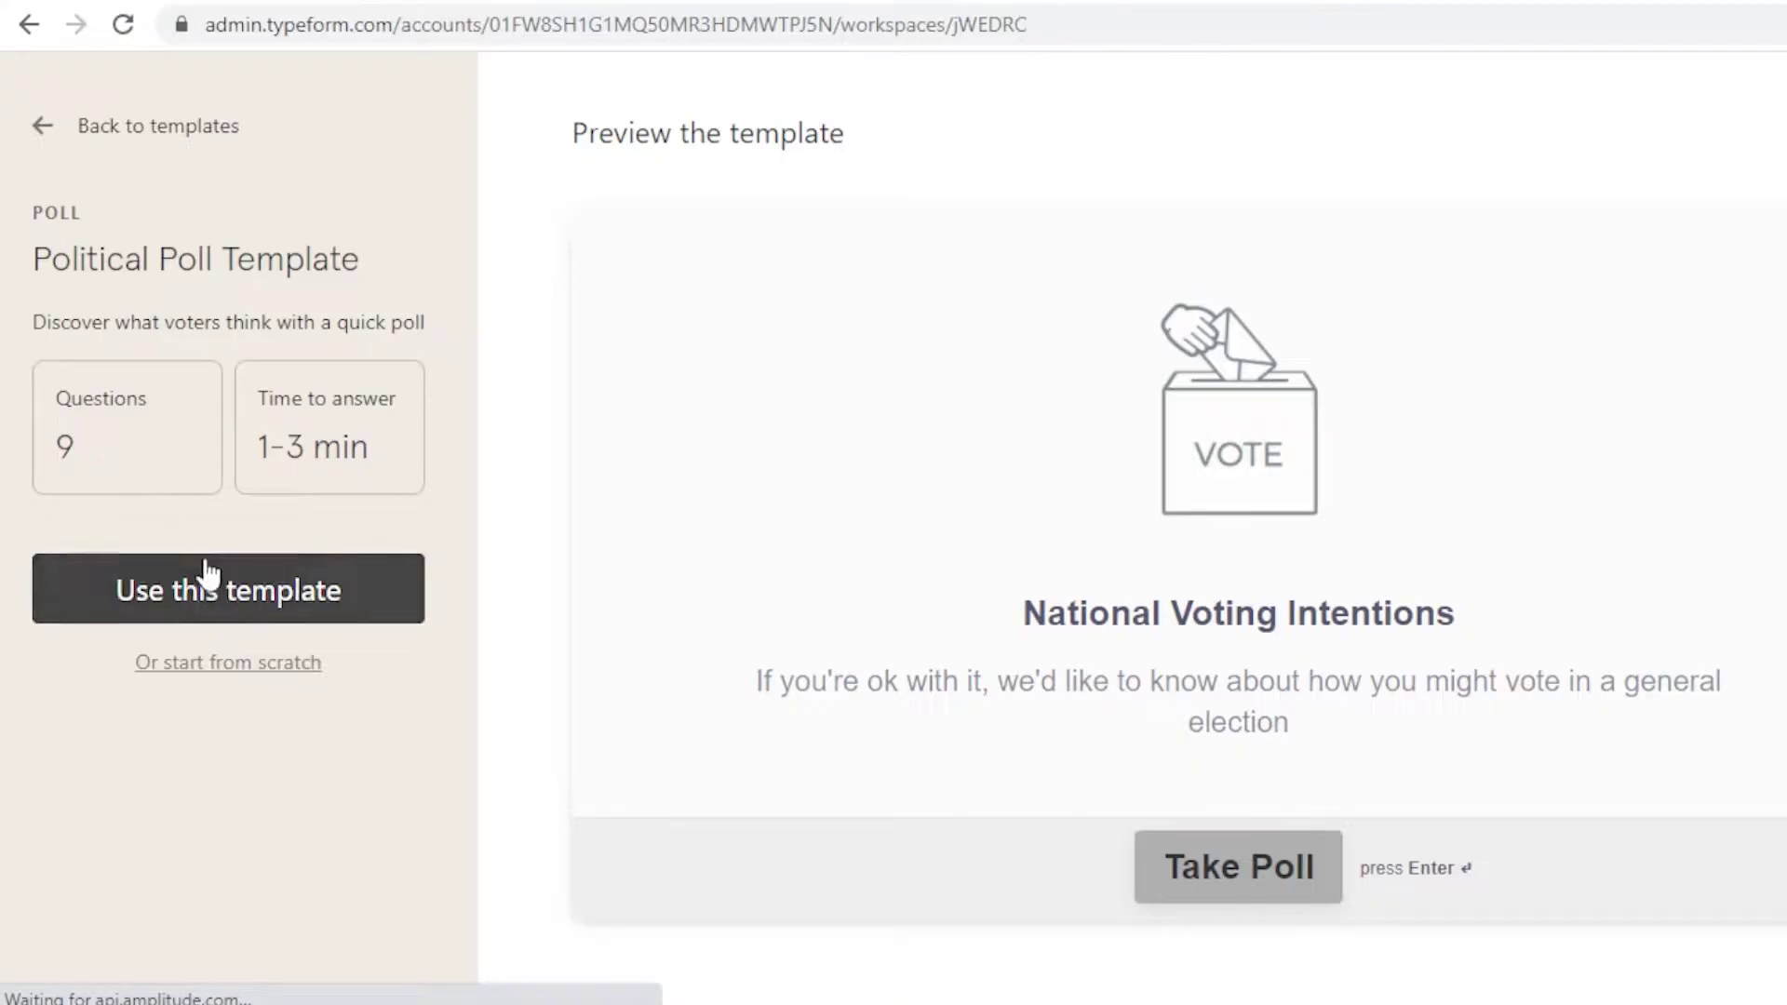
Start a new typeform as a copy of the Political Poll Template.
left_click(100, 573)
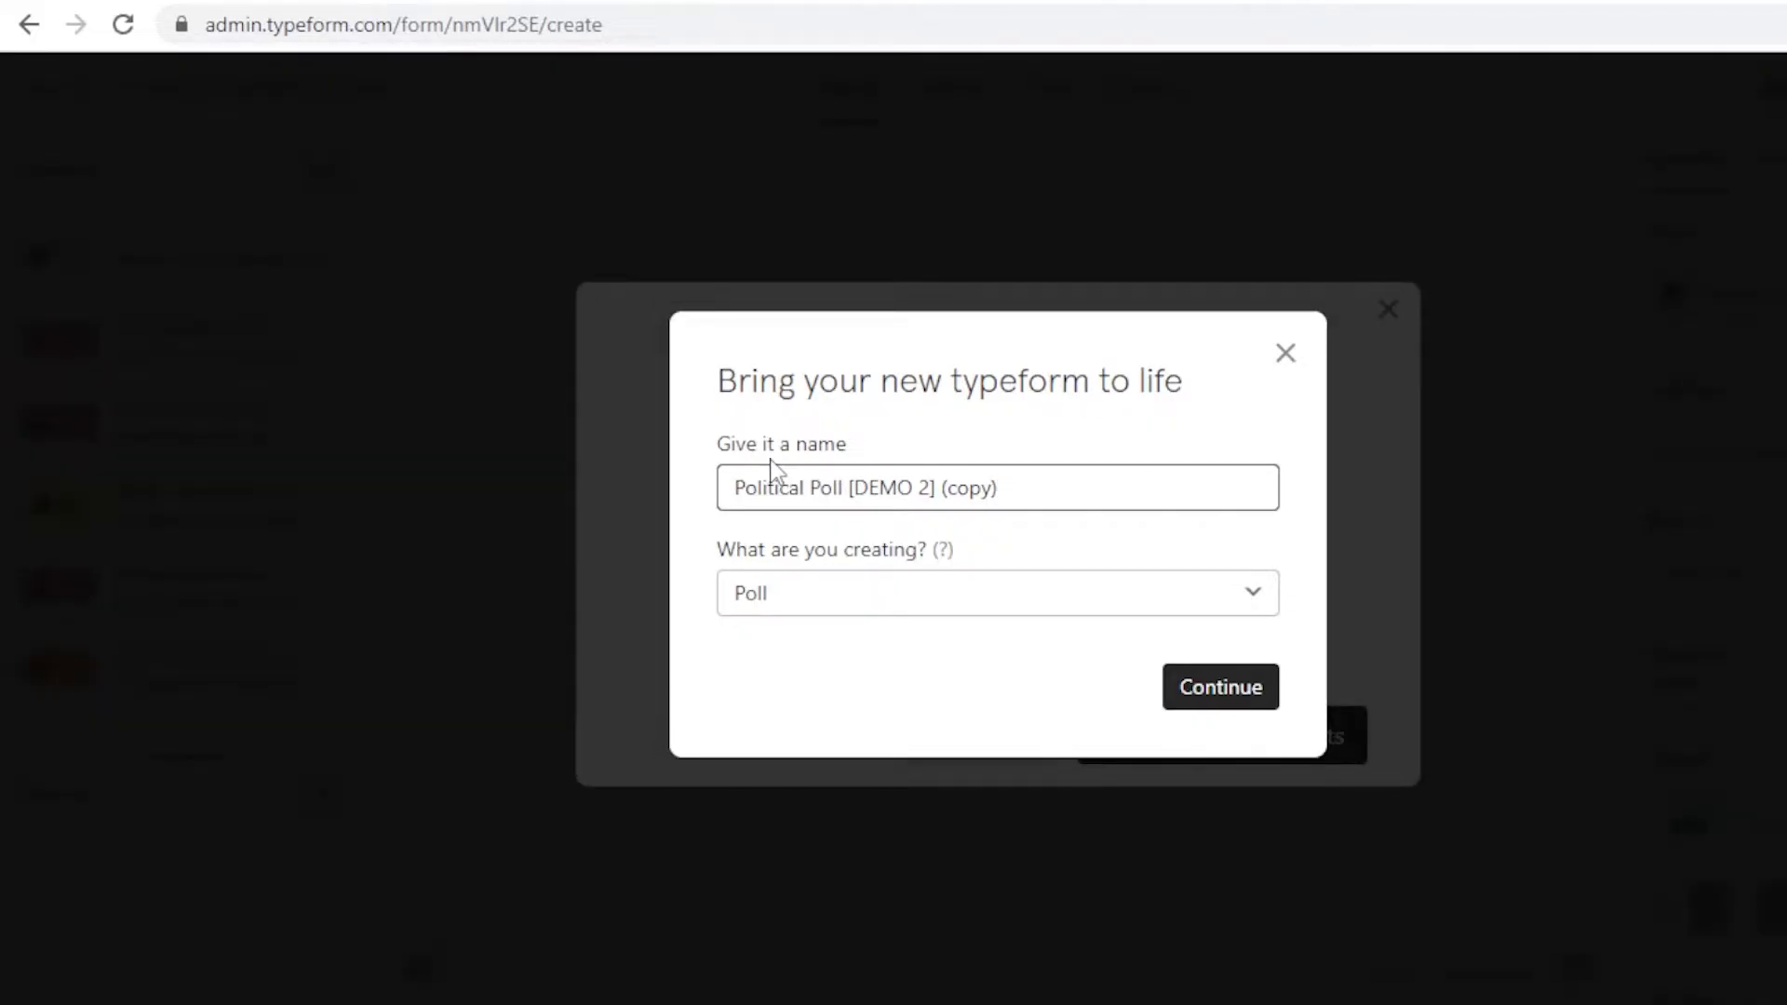
Rename the new form GENDER STUDIES, keeping its type as Poll.
triple_click(945, 500)
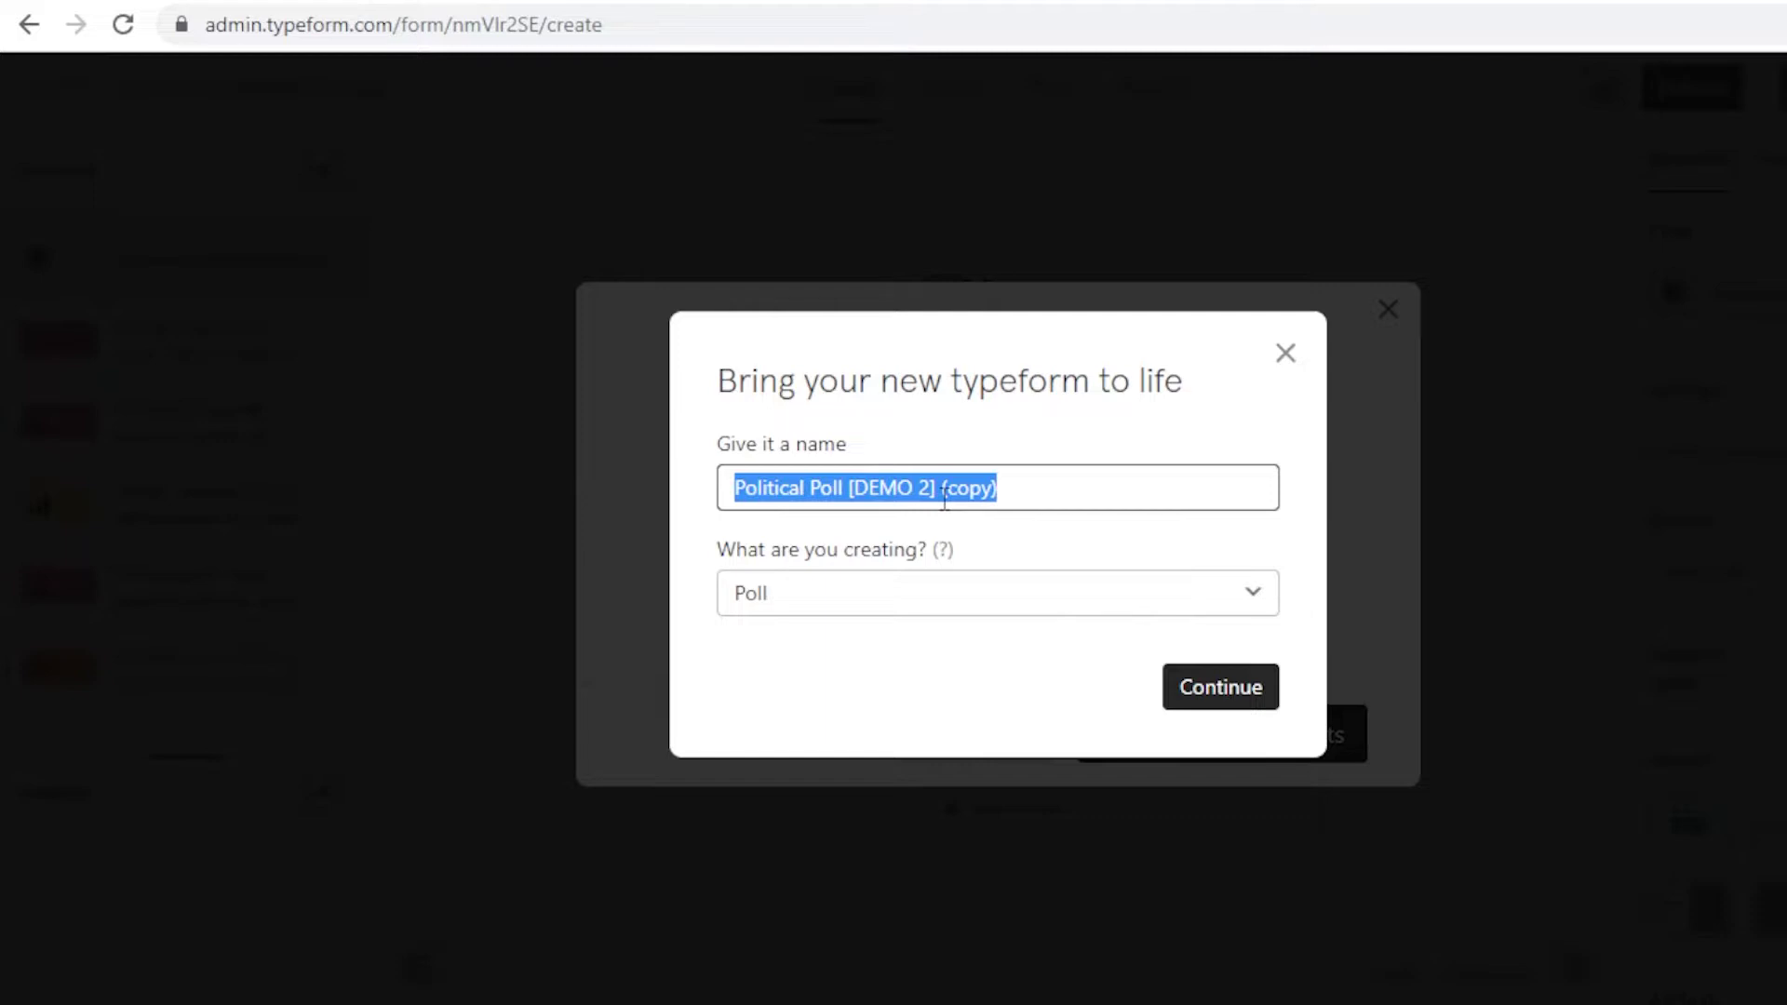
type("GENDER")
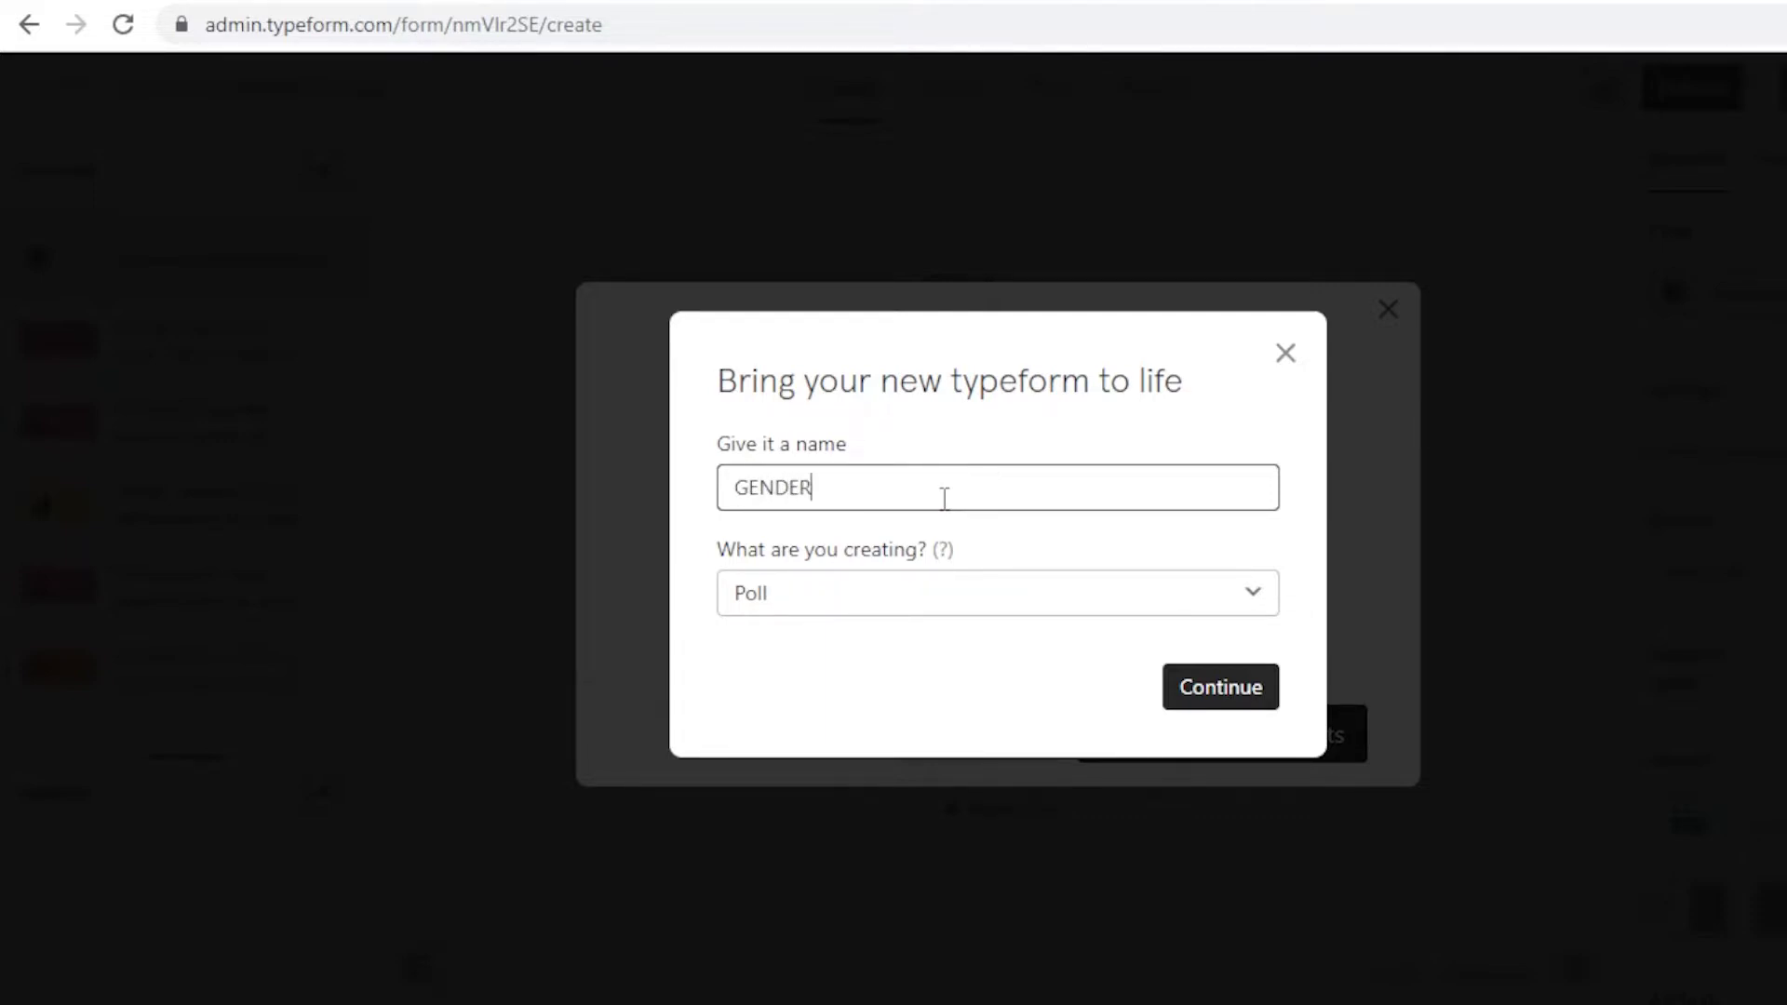
type(" STUDIES")
left_click(1136, 600)
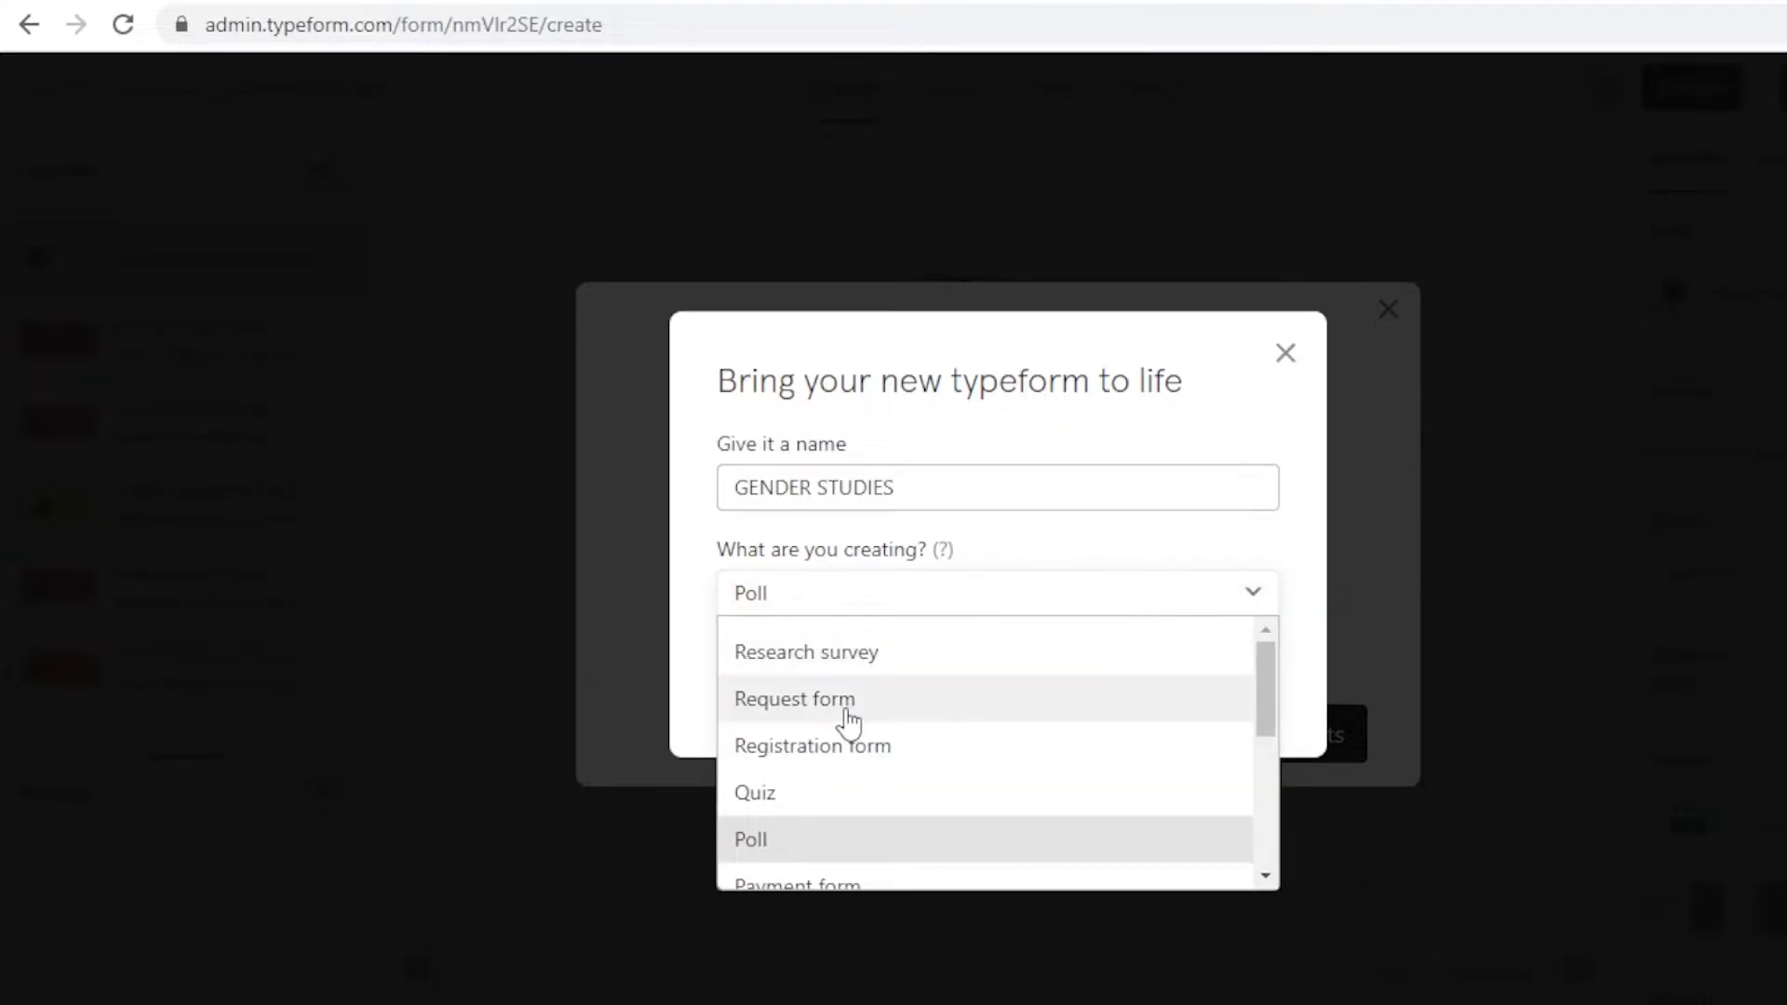
scroll(837, 801, "down", 4)
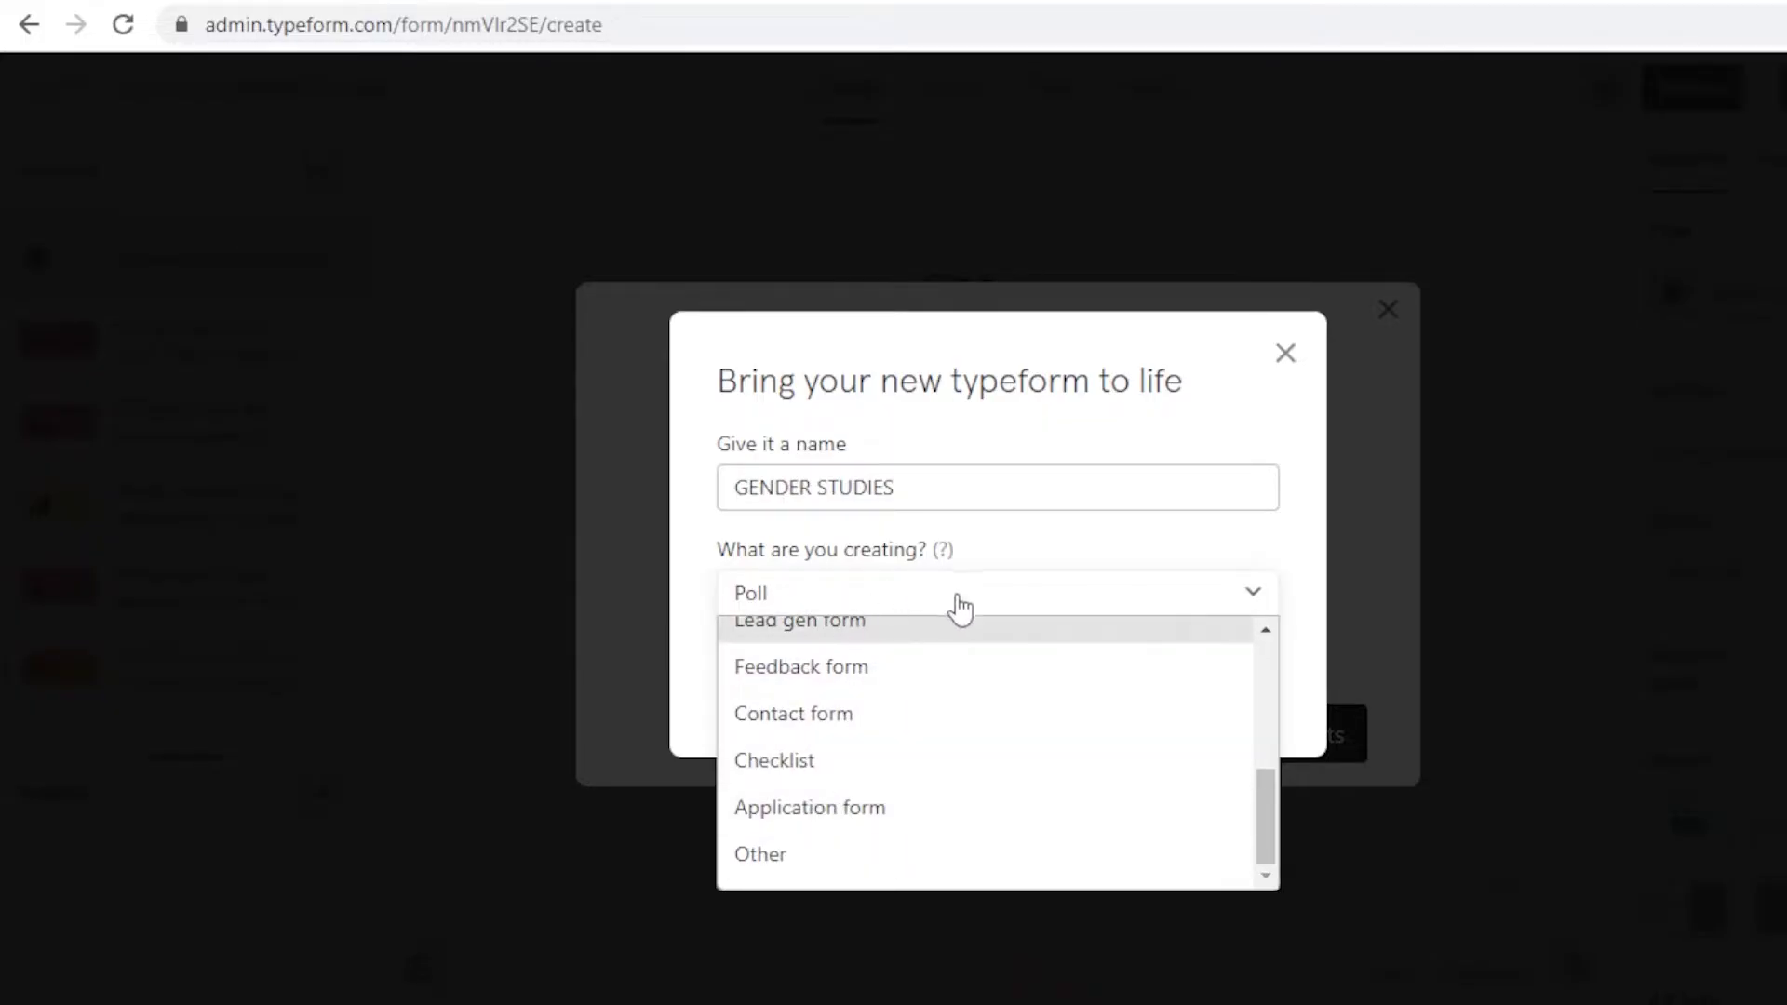
left_click(1071, 591)
Create the GENDER STUDIES poll and decline the editor's guided tour.
left_click(1210, 694)
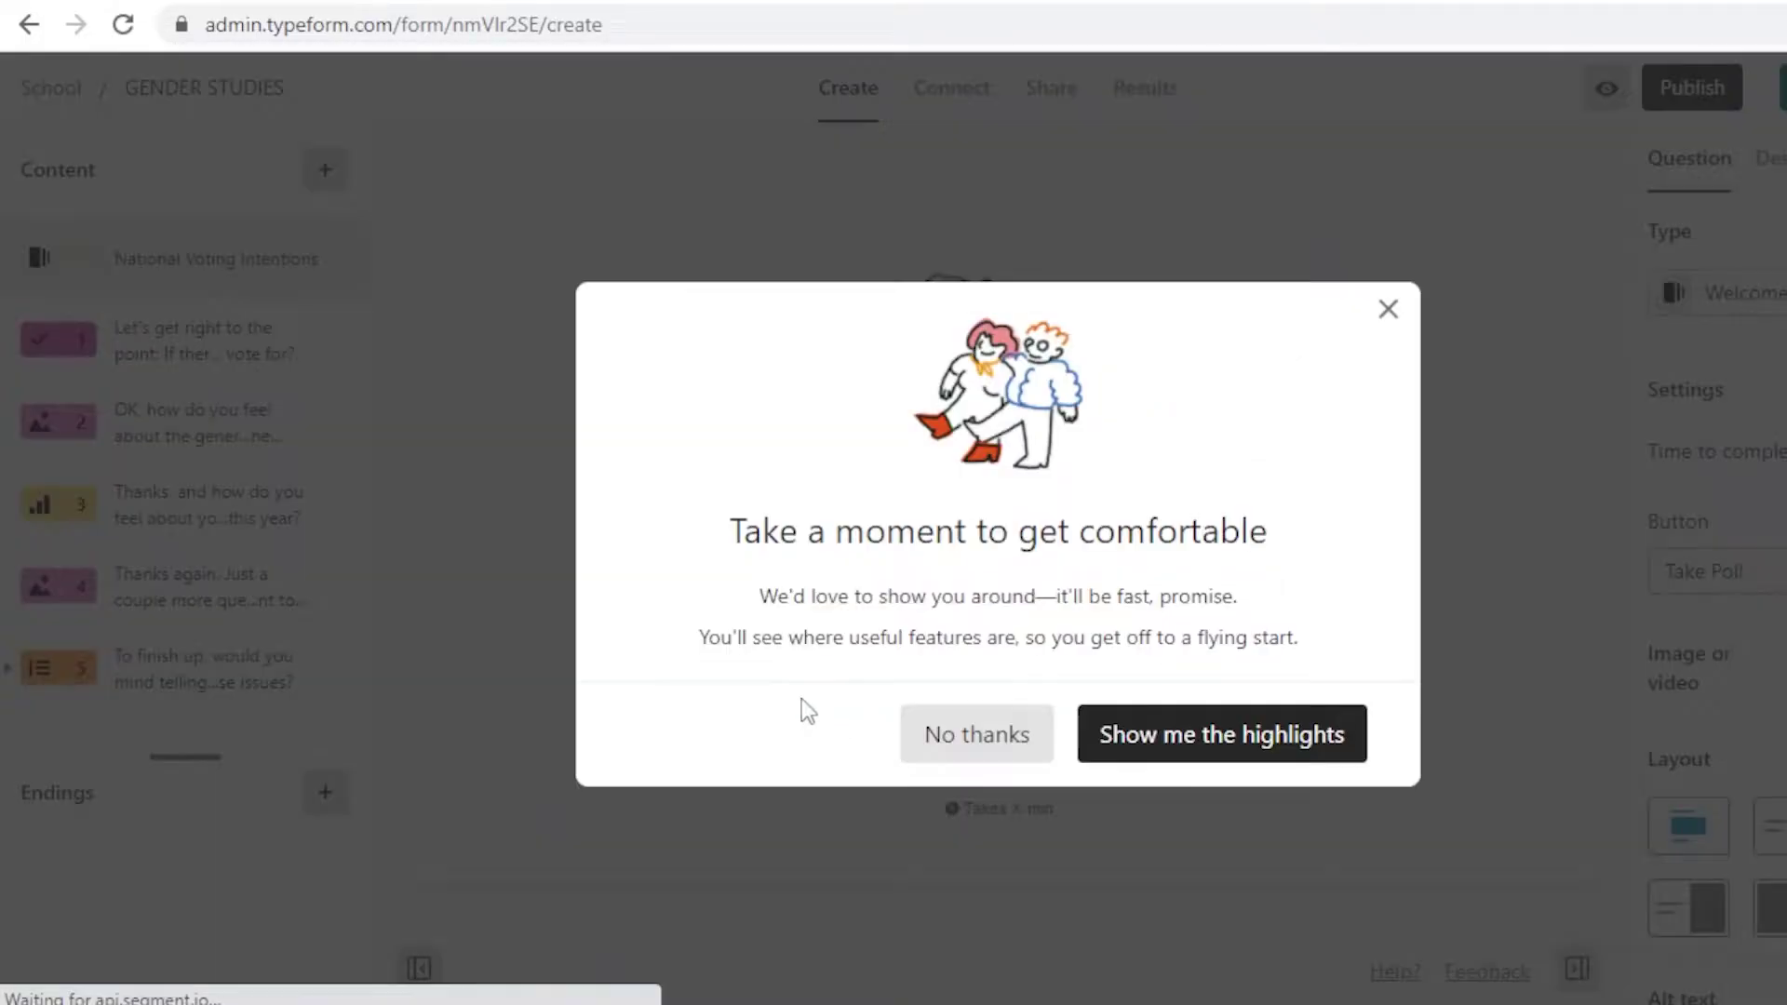
left_click(996, 740)
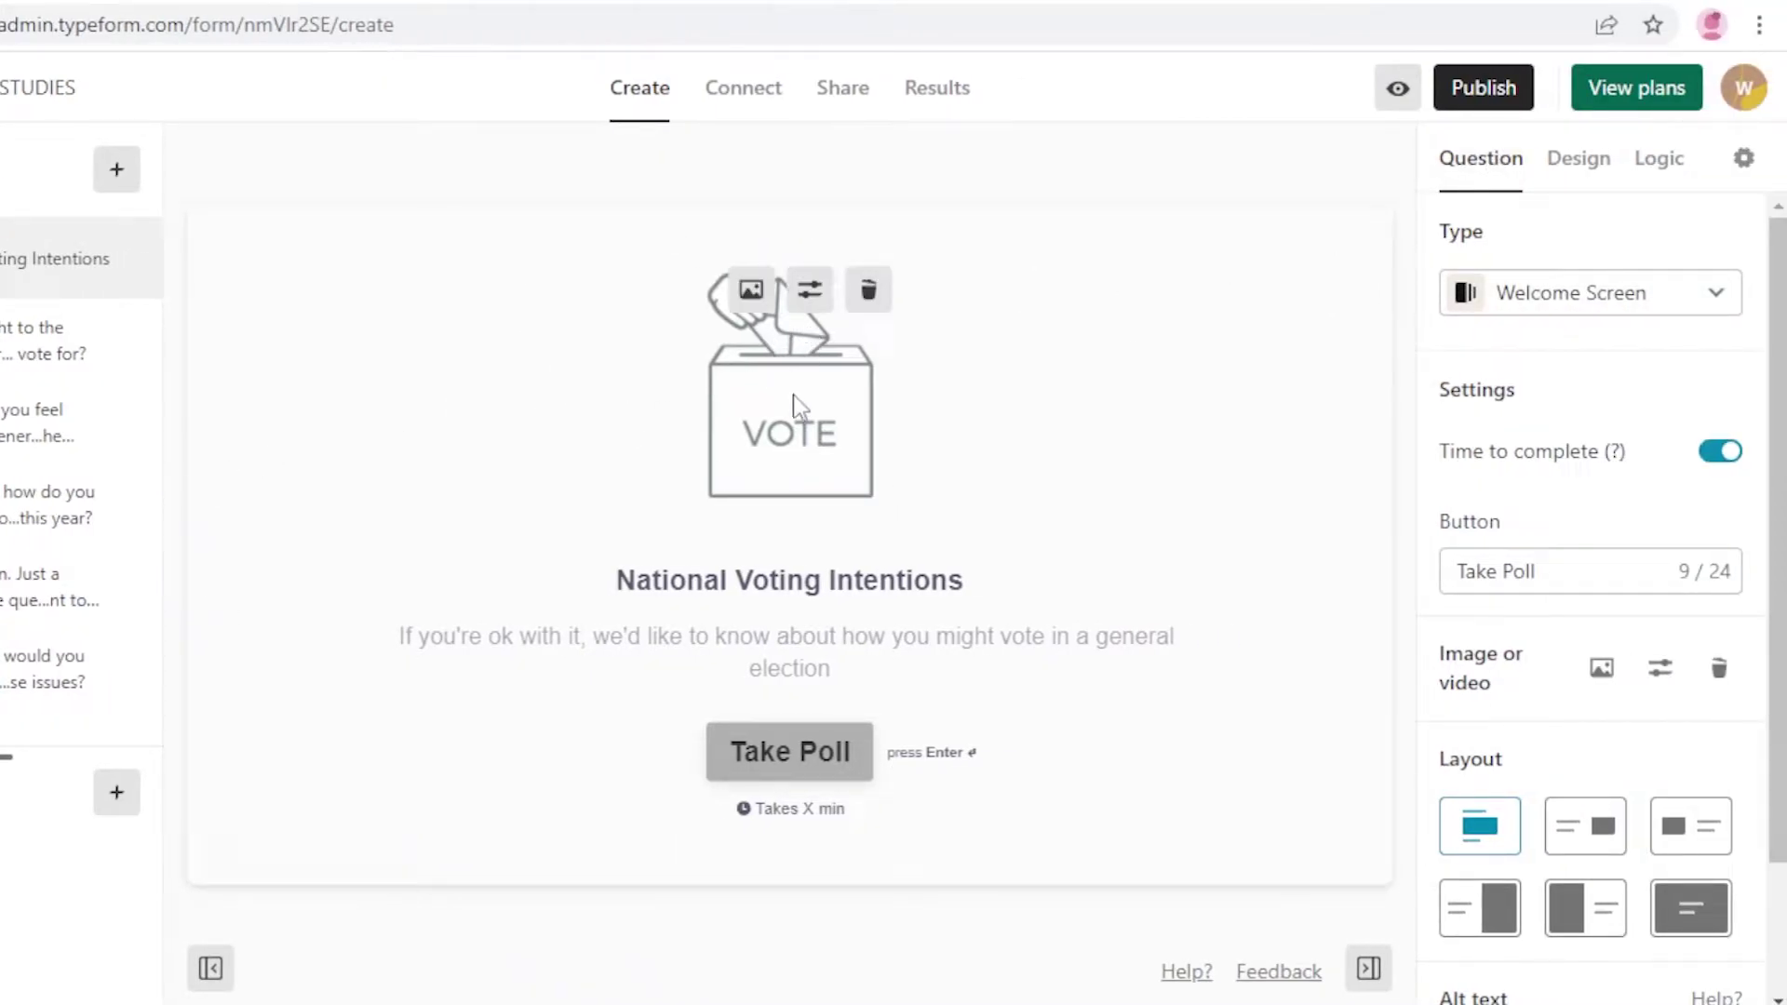
Remove the ballot-box image; retitle welcome screen GENDER STUDIES POLL, description THE BIOLOGICAL PREREQUISETES TO GENDER.
left_click(869, 289)
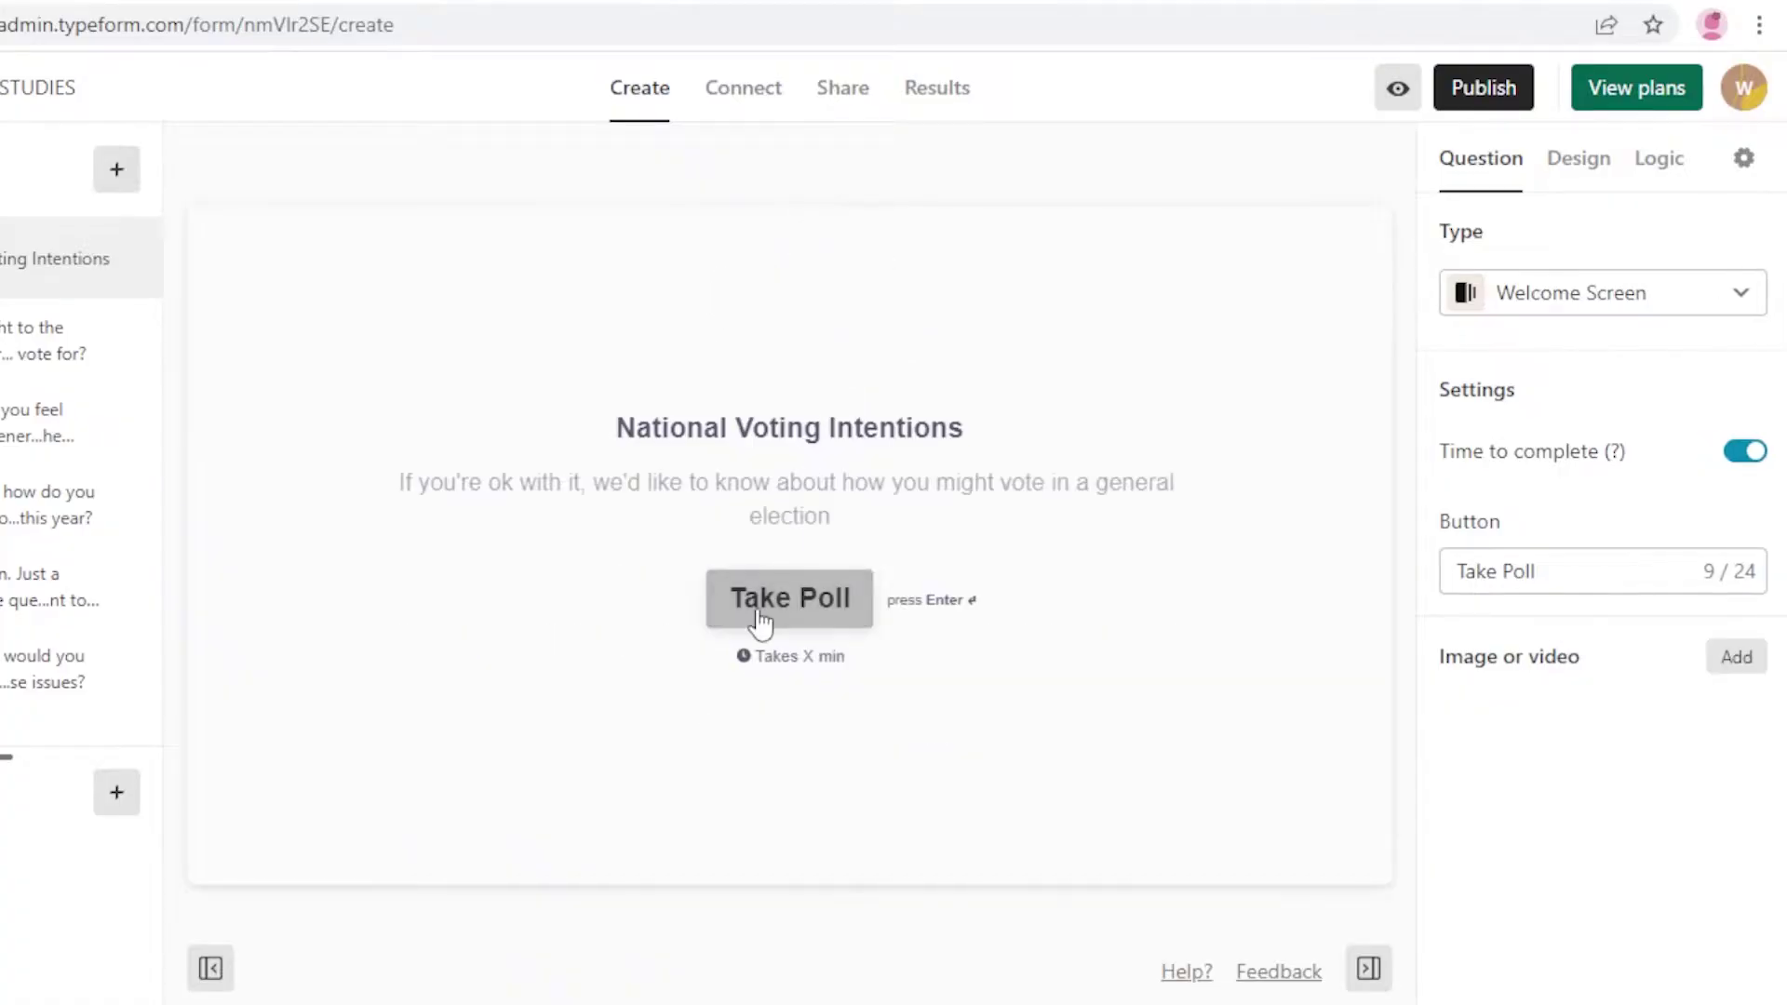
triple_click(726, 427)
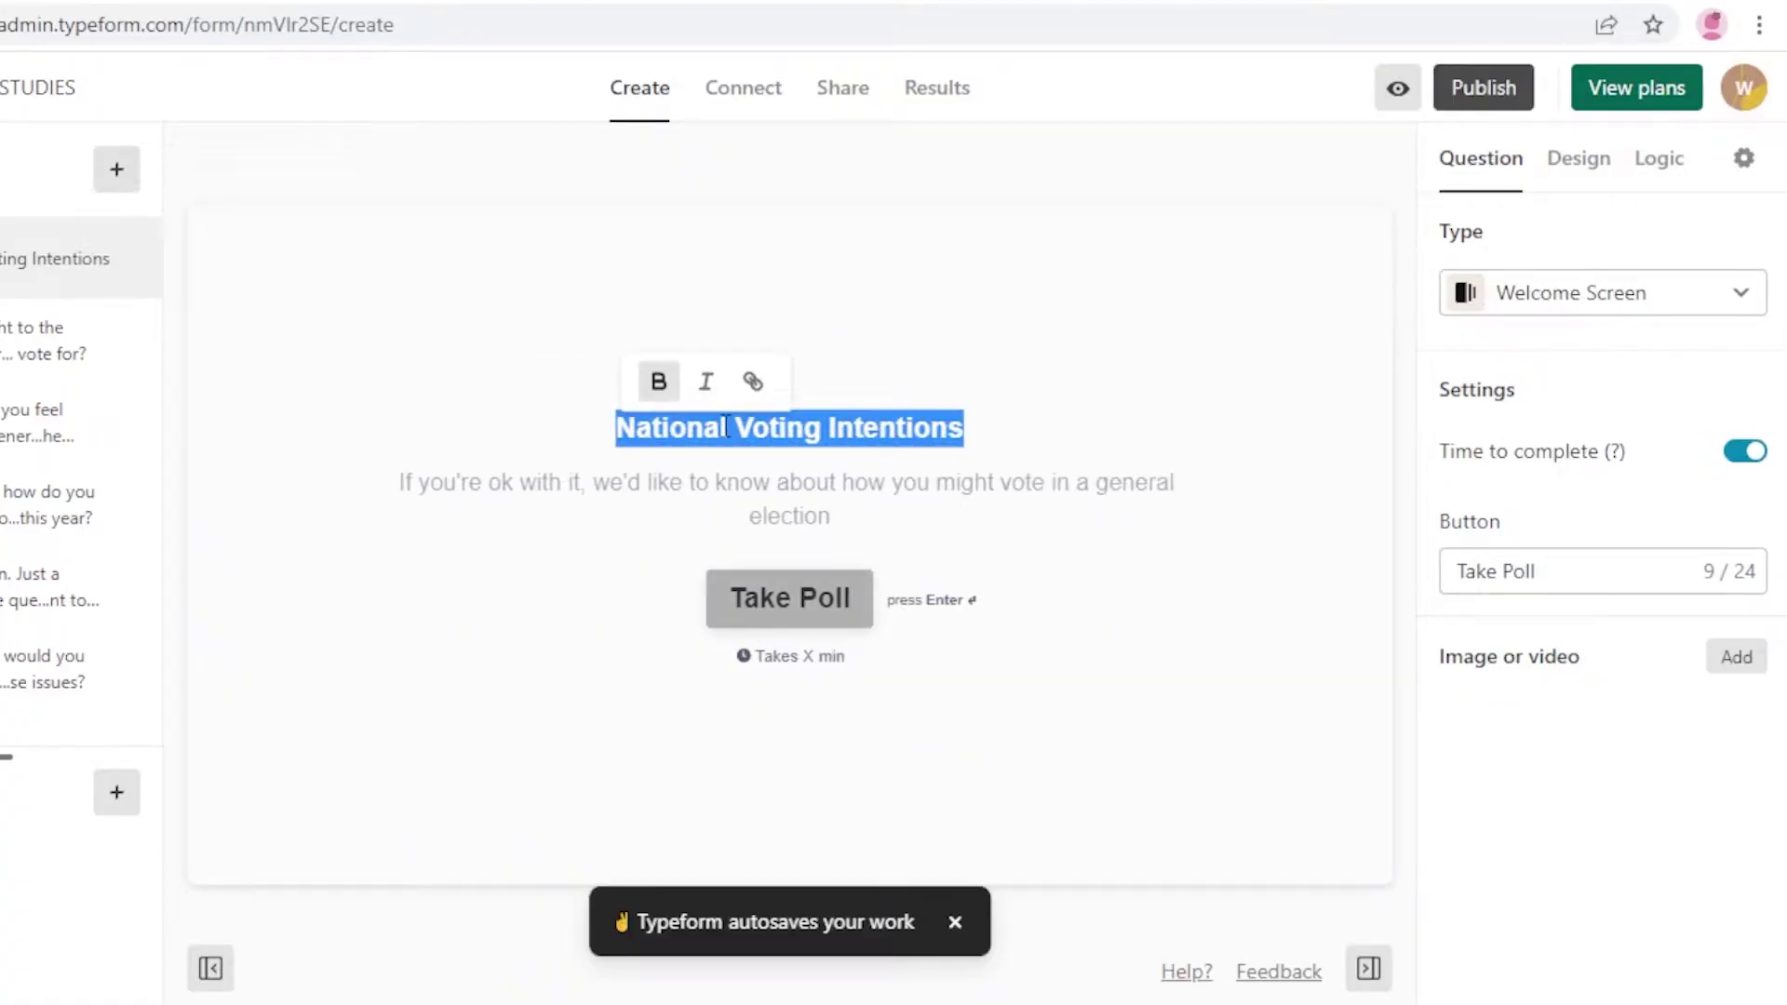
key("BackSpace")
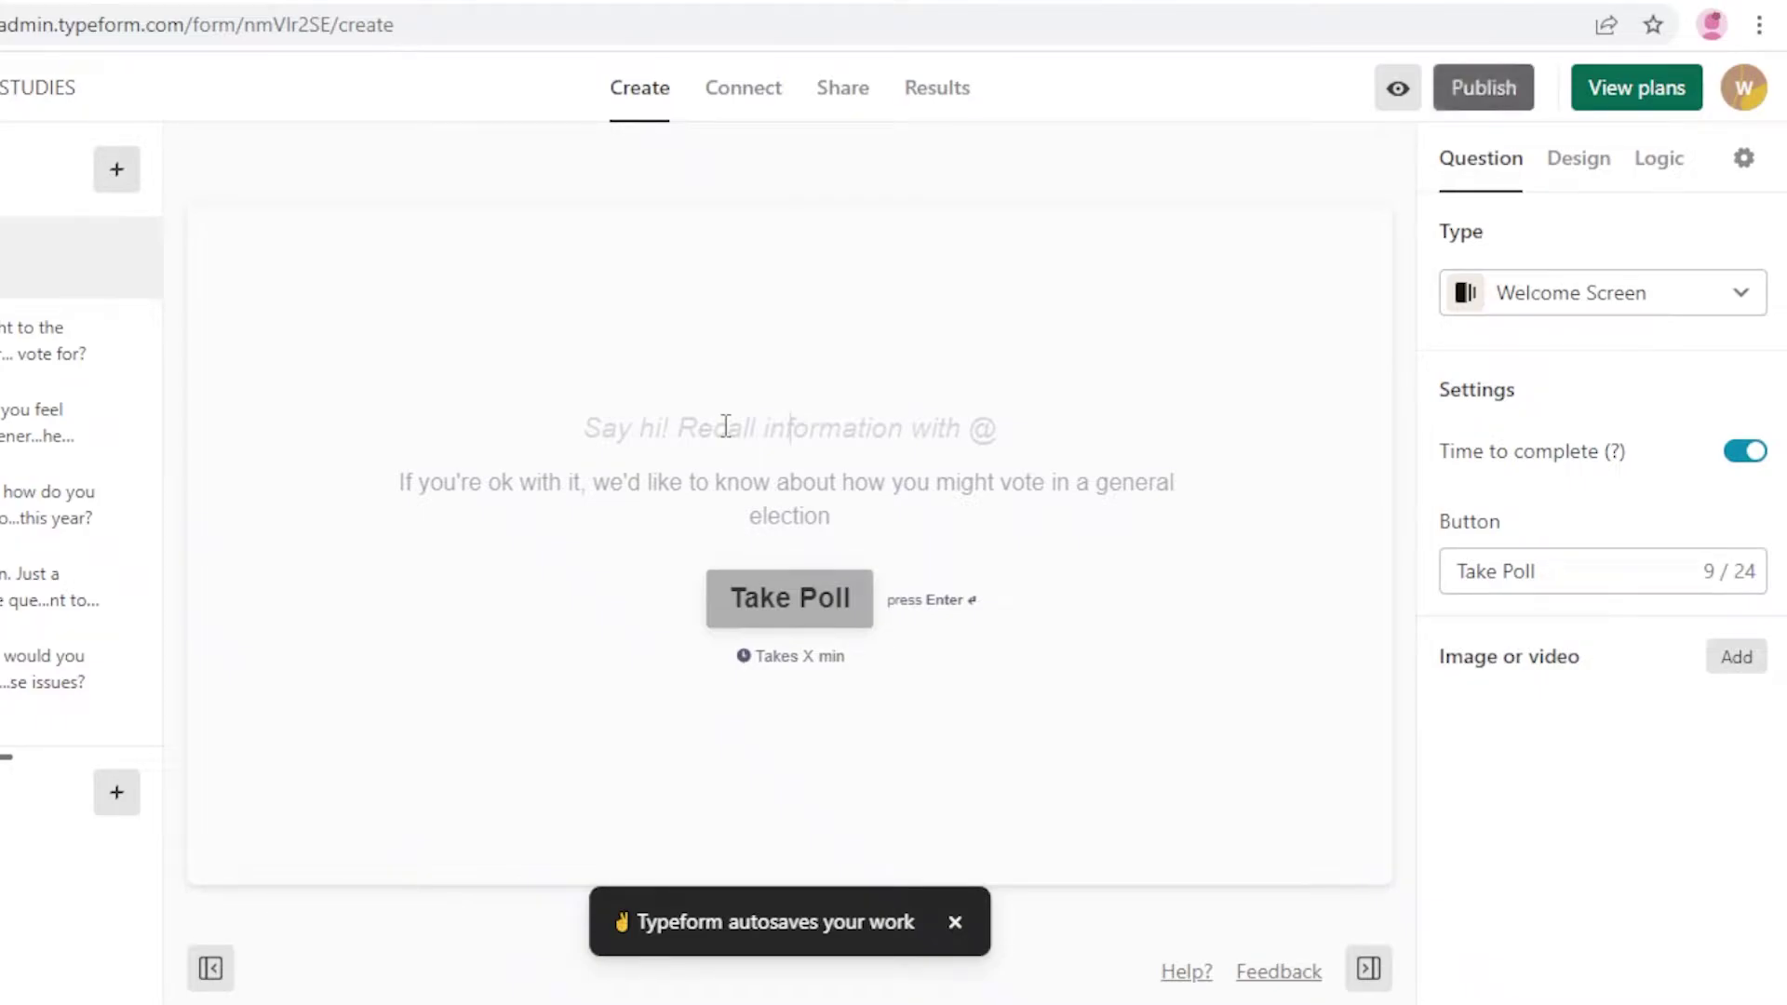
type("GENDER ST")
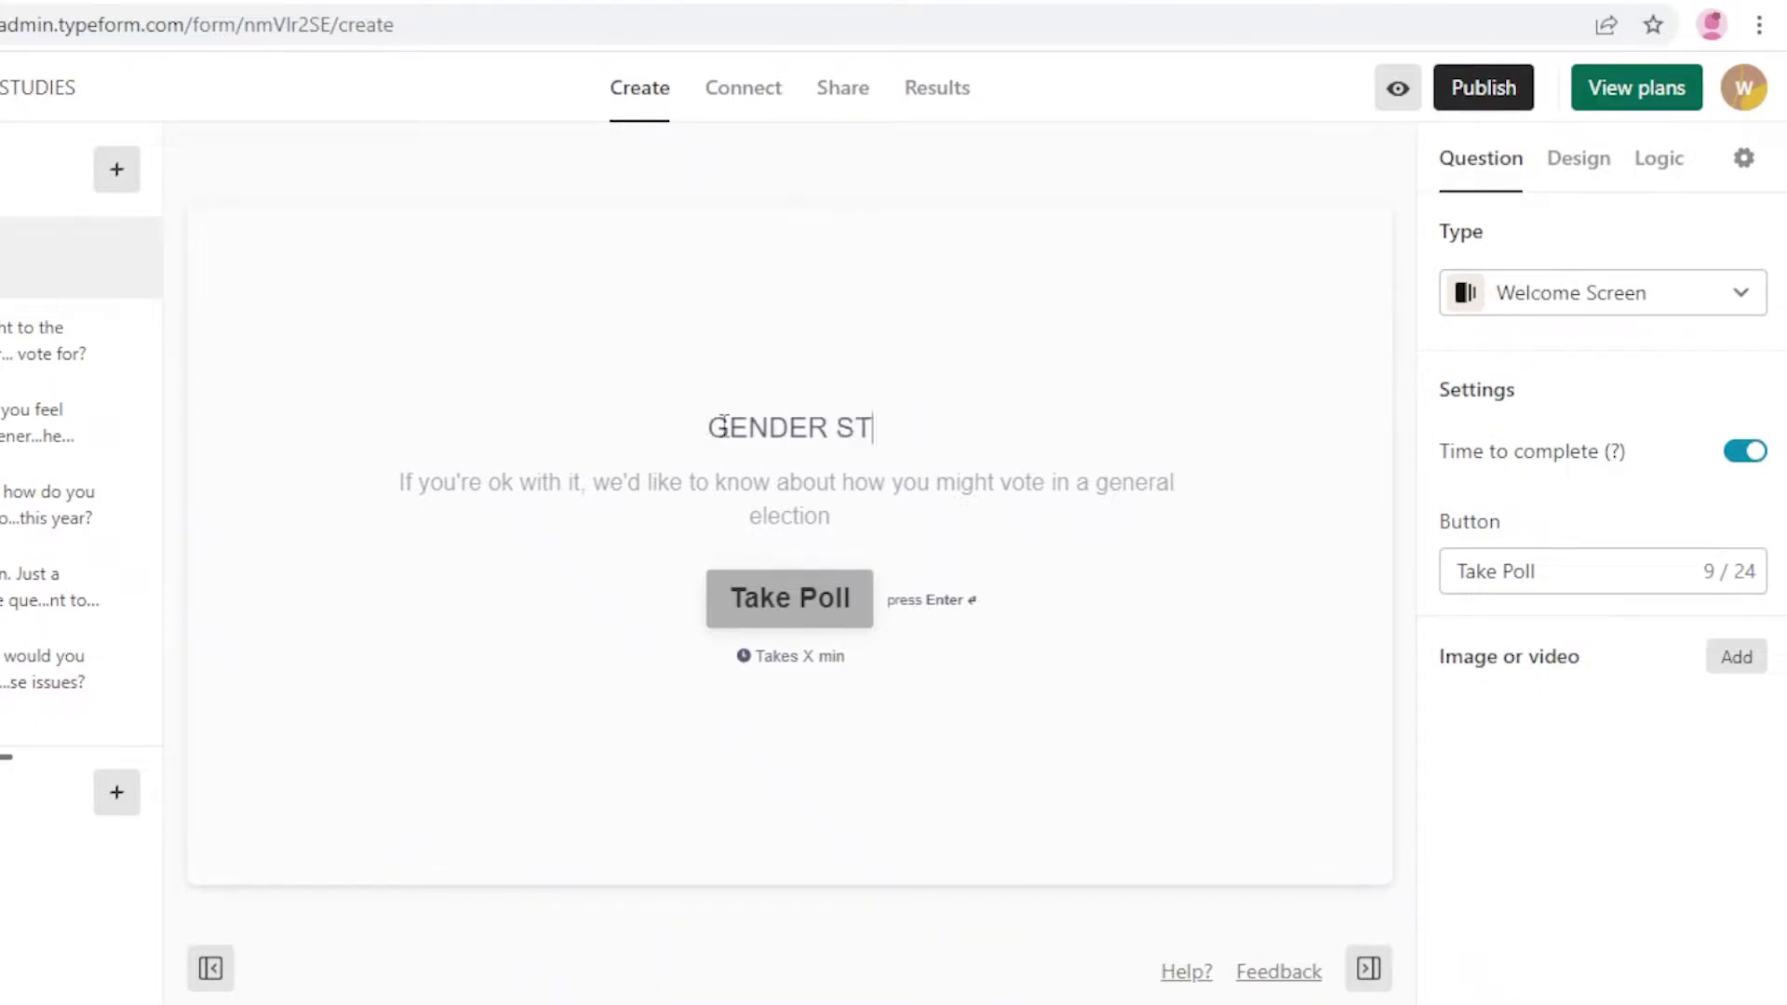
type("UDIES POLL")
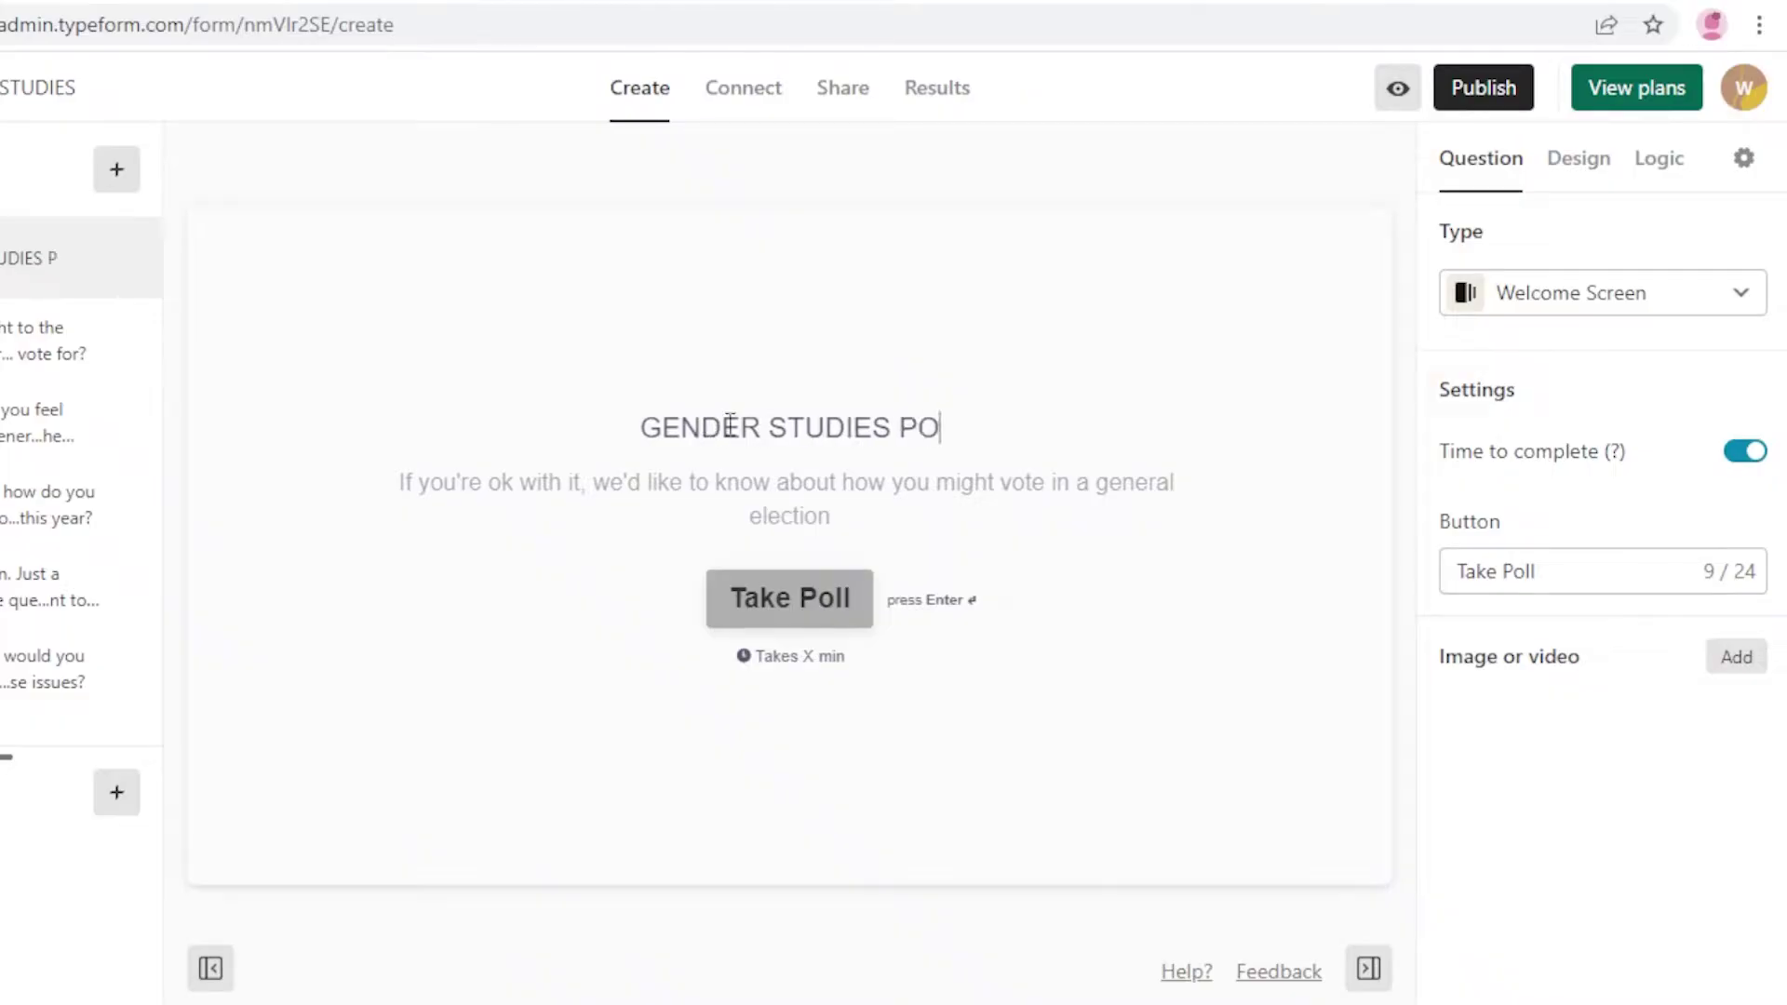
left_click(782, 503)
type("THE BIOLOGICAL PRE")
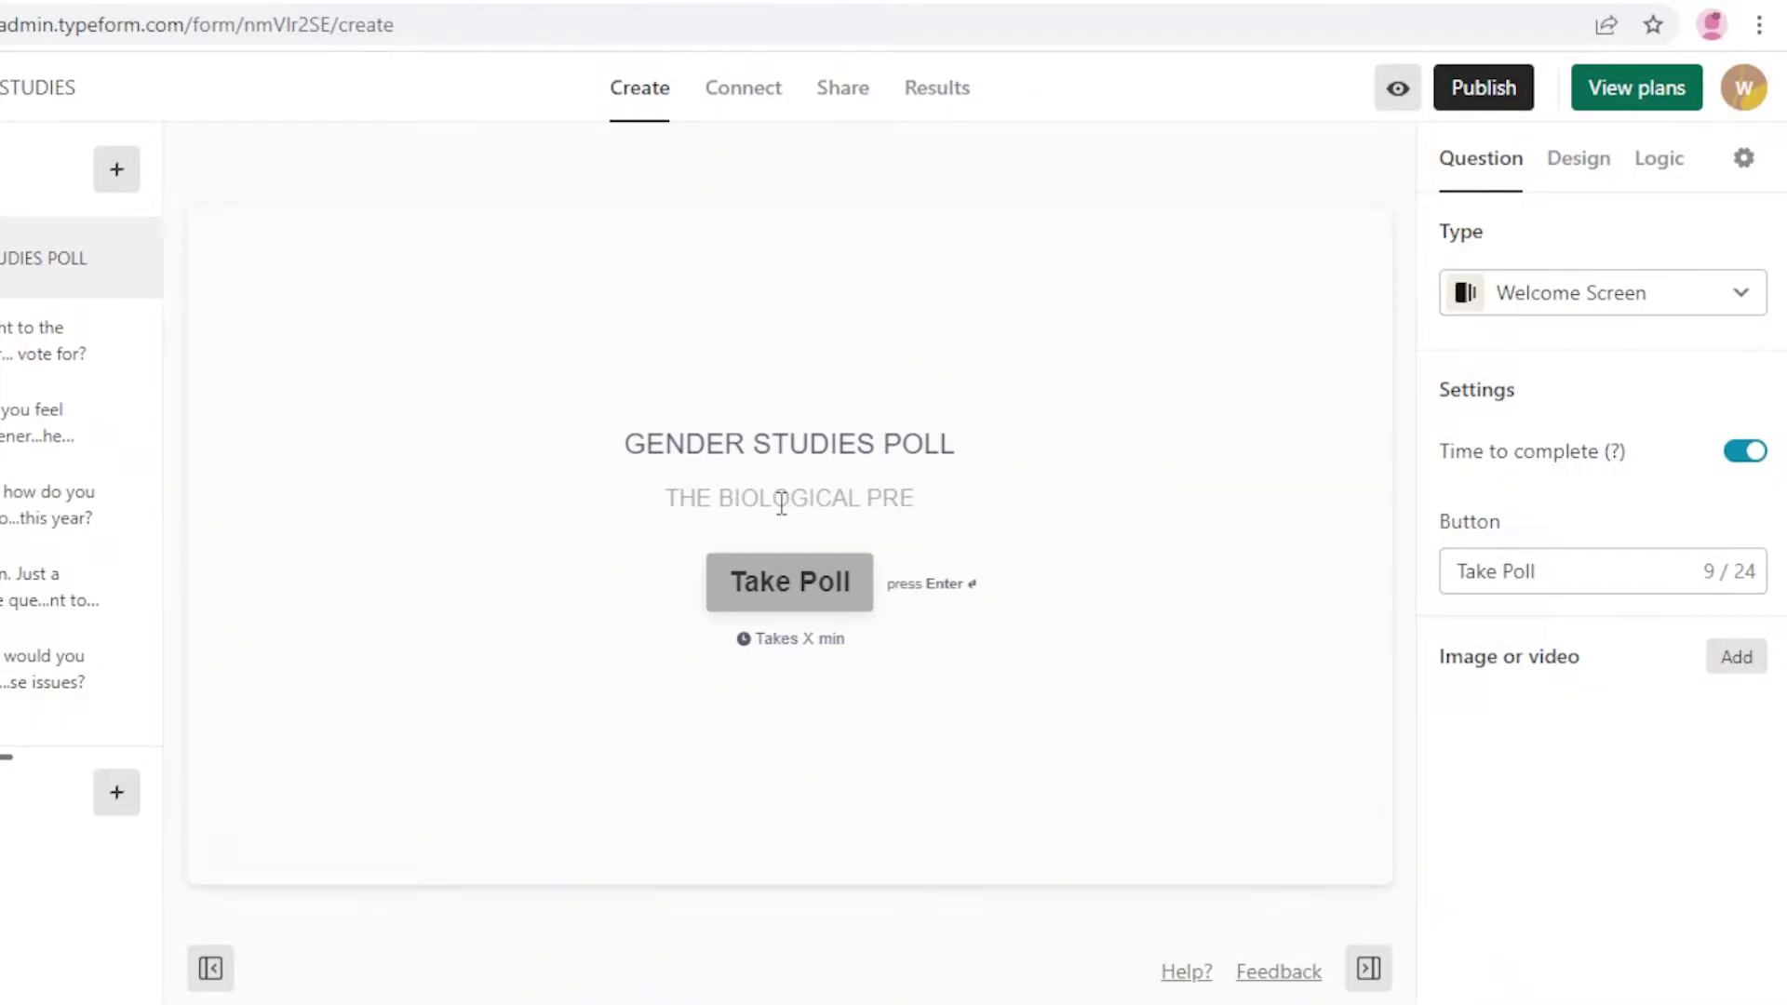
type("RE")
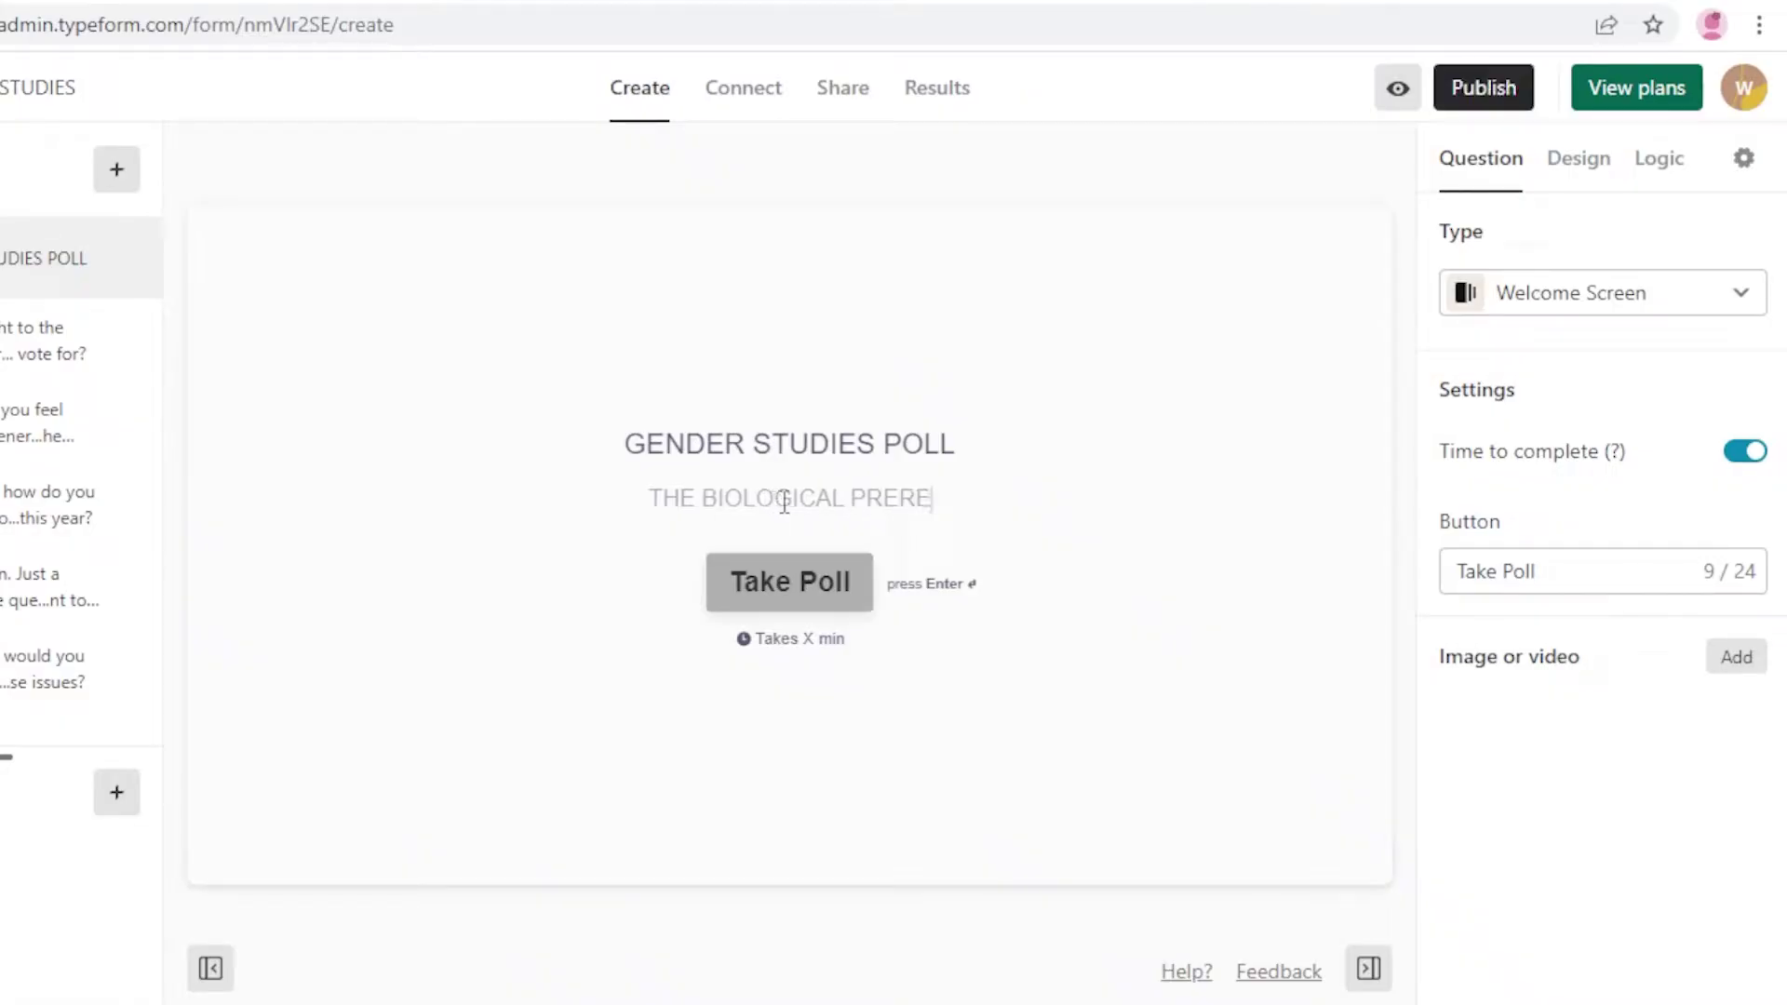
type("QUISETES TO ")
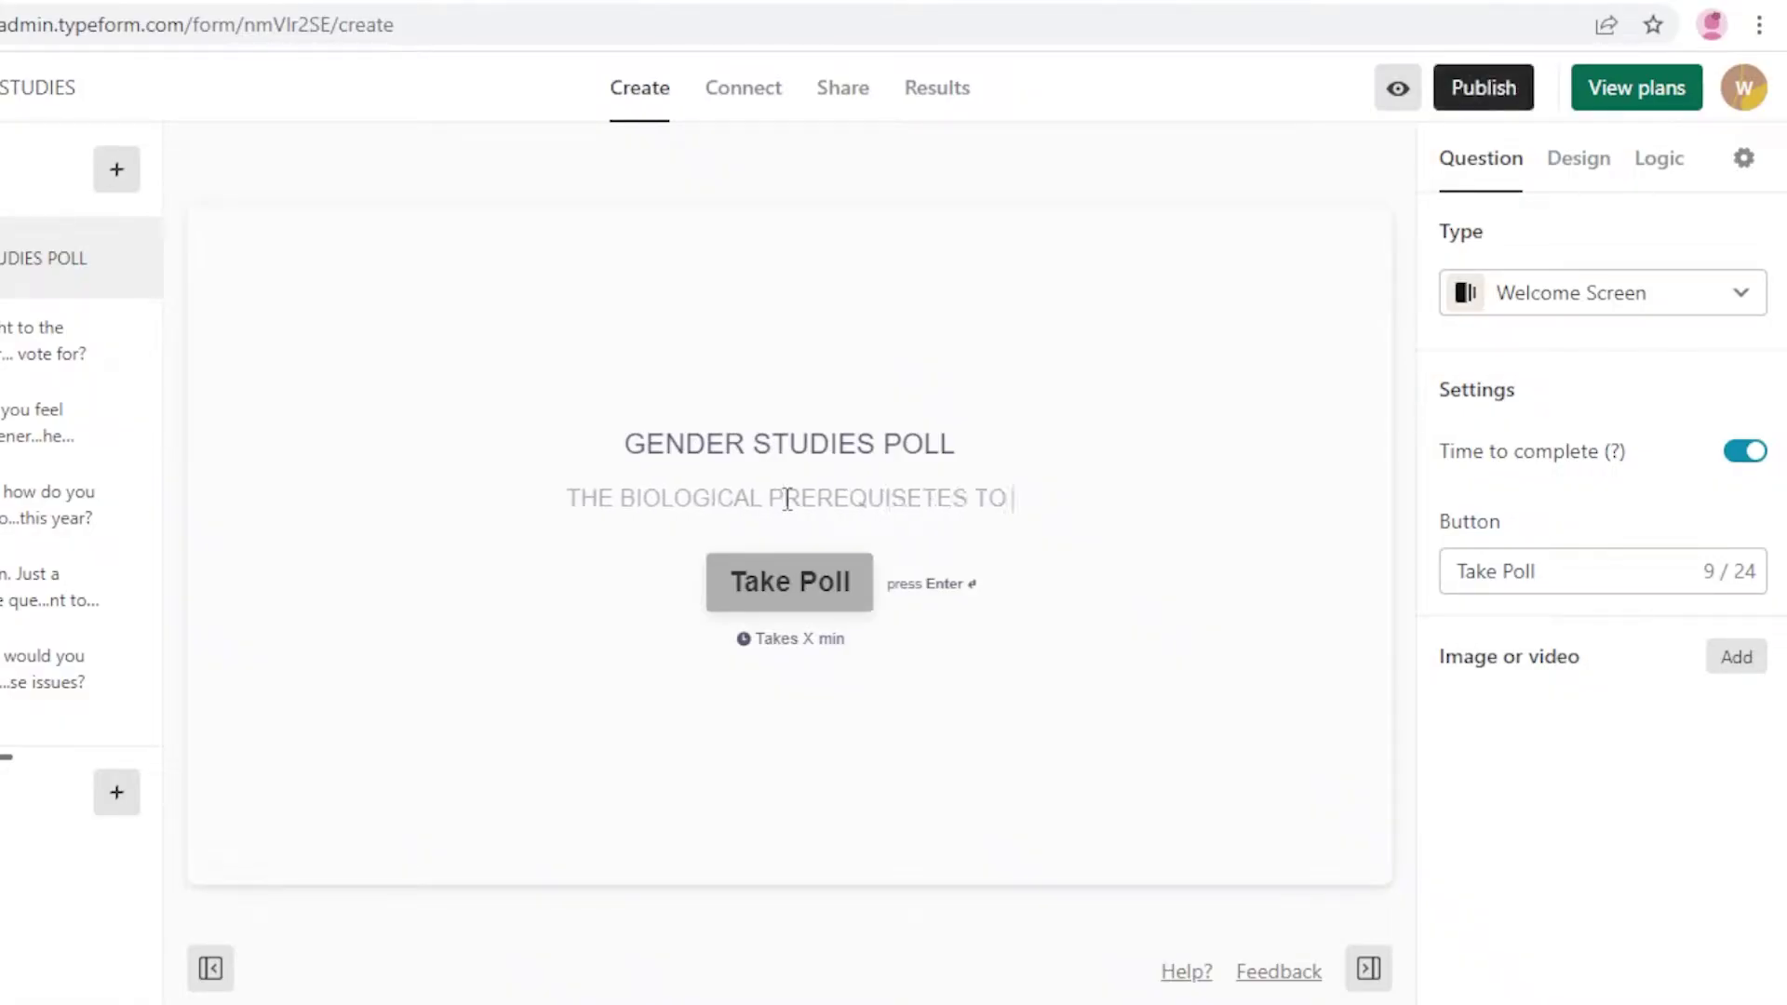
type("GENDER")
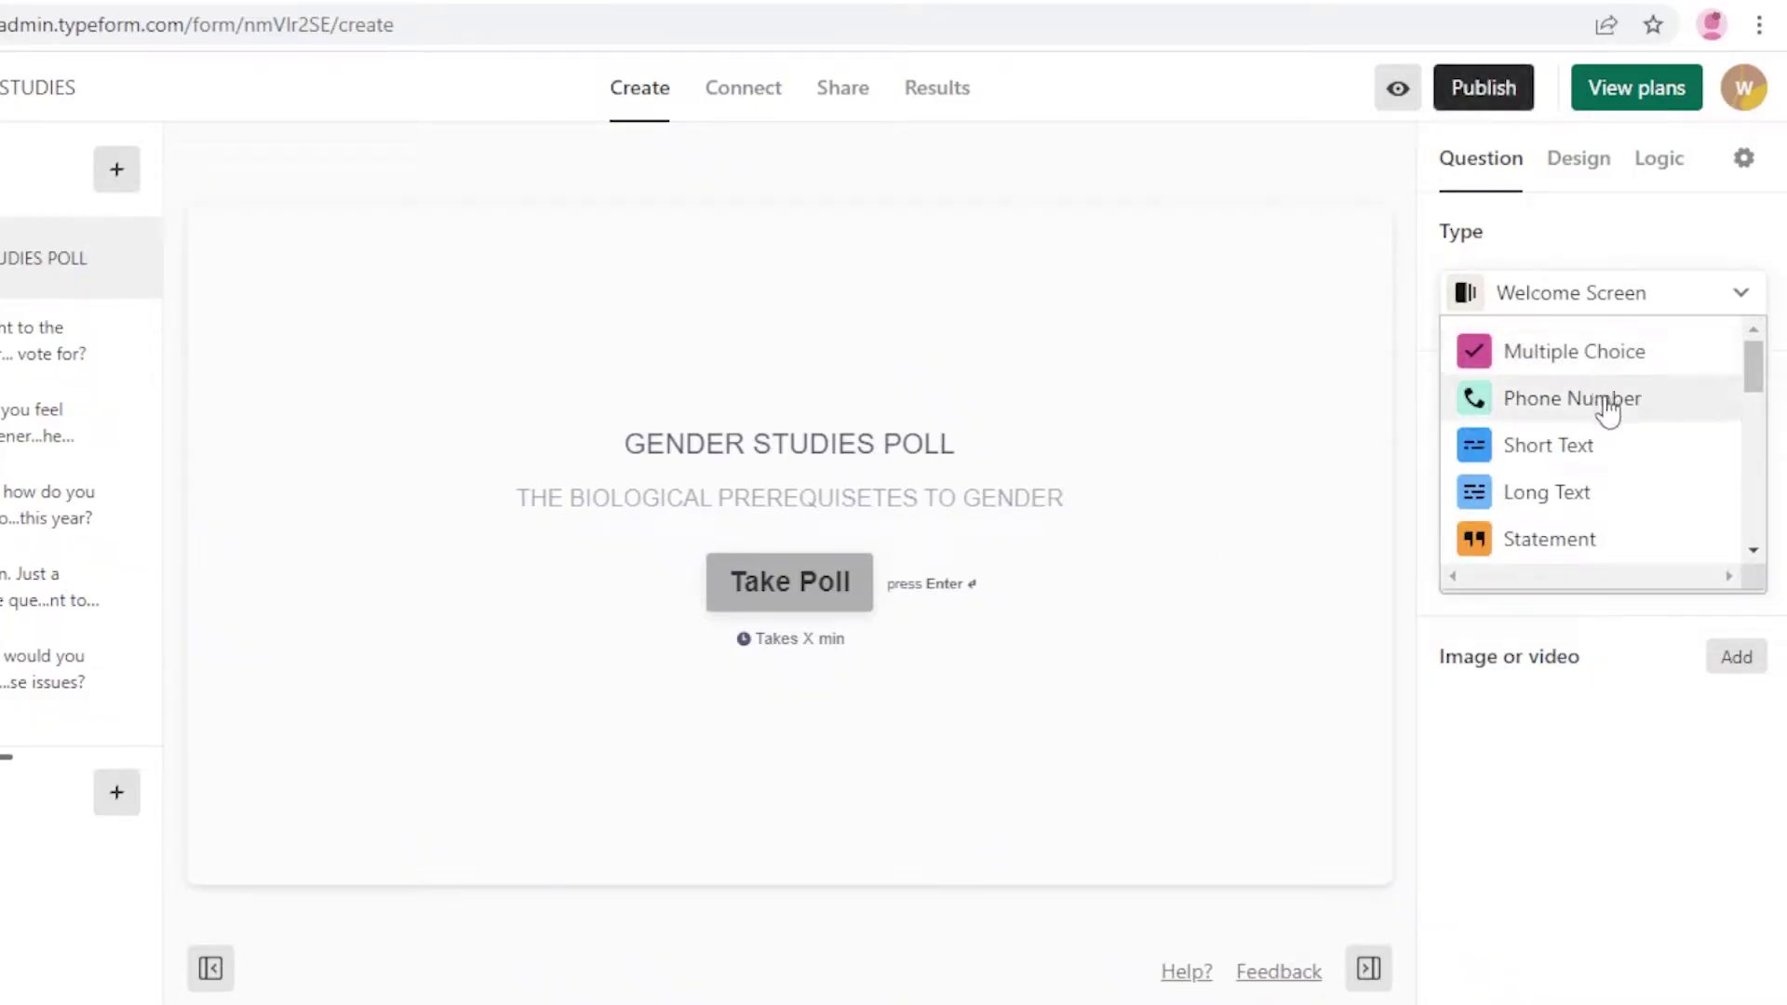
Convert the opening screen to a Multiple Choice question and browse the question type list.
left_click(1604, 367)
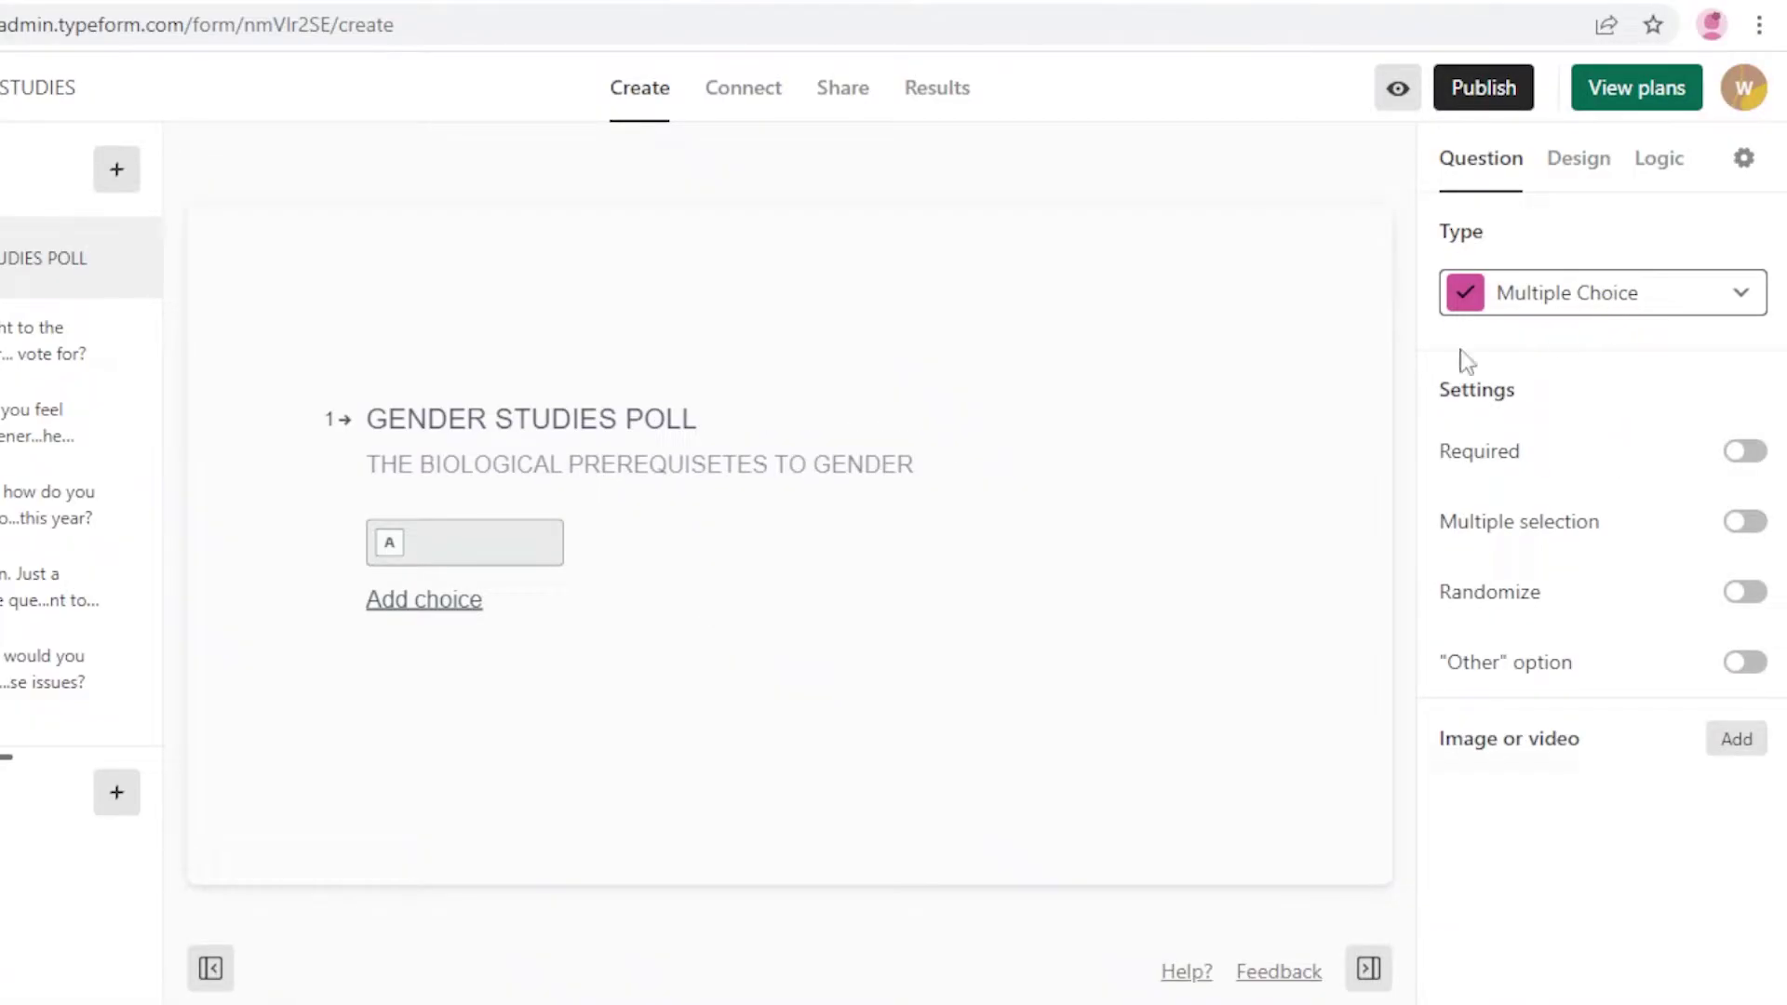
left_click(550, 555)
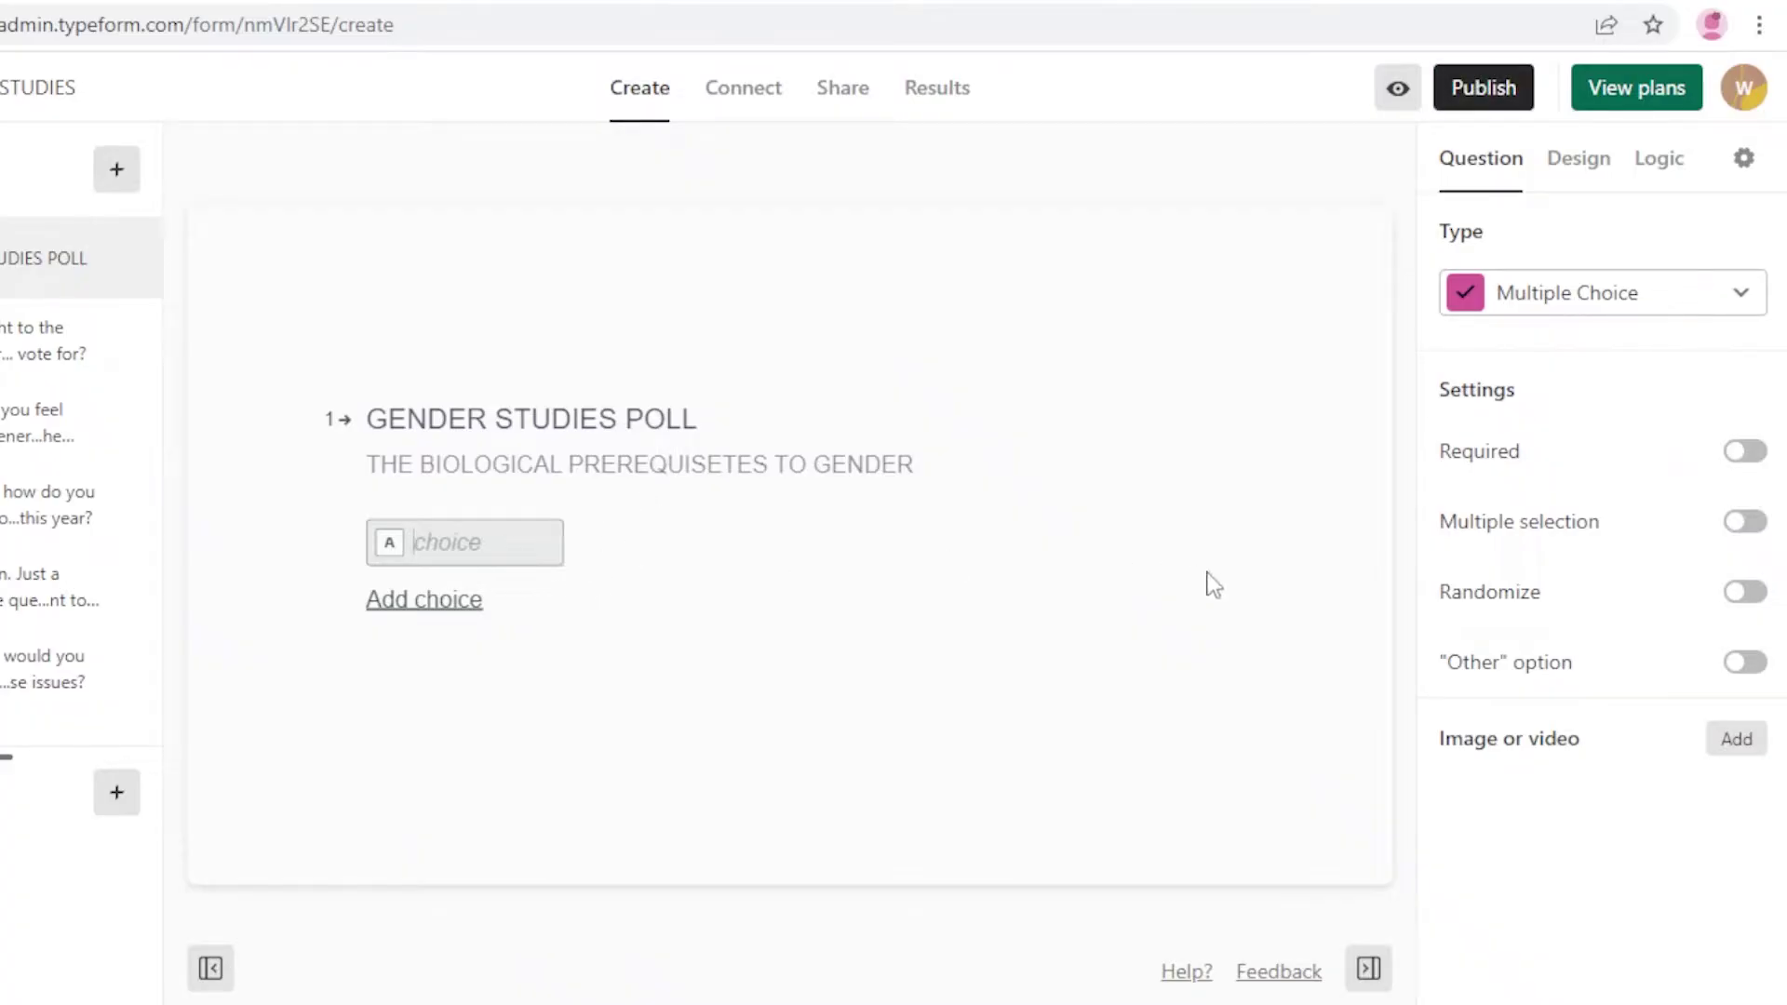
left_click(1529, 309)
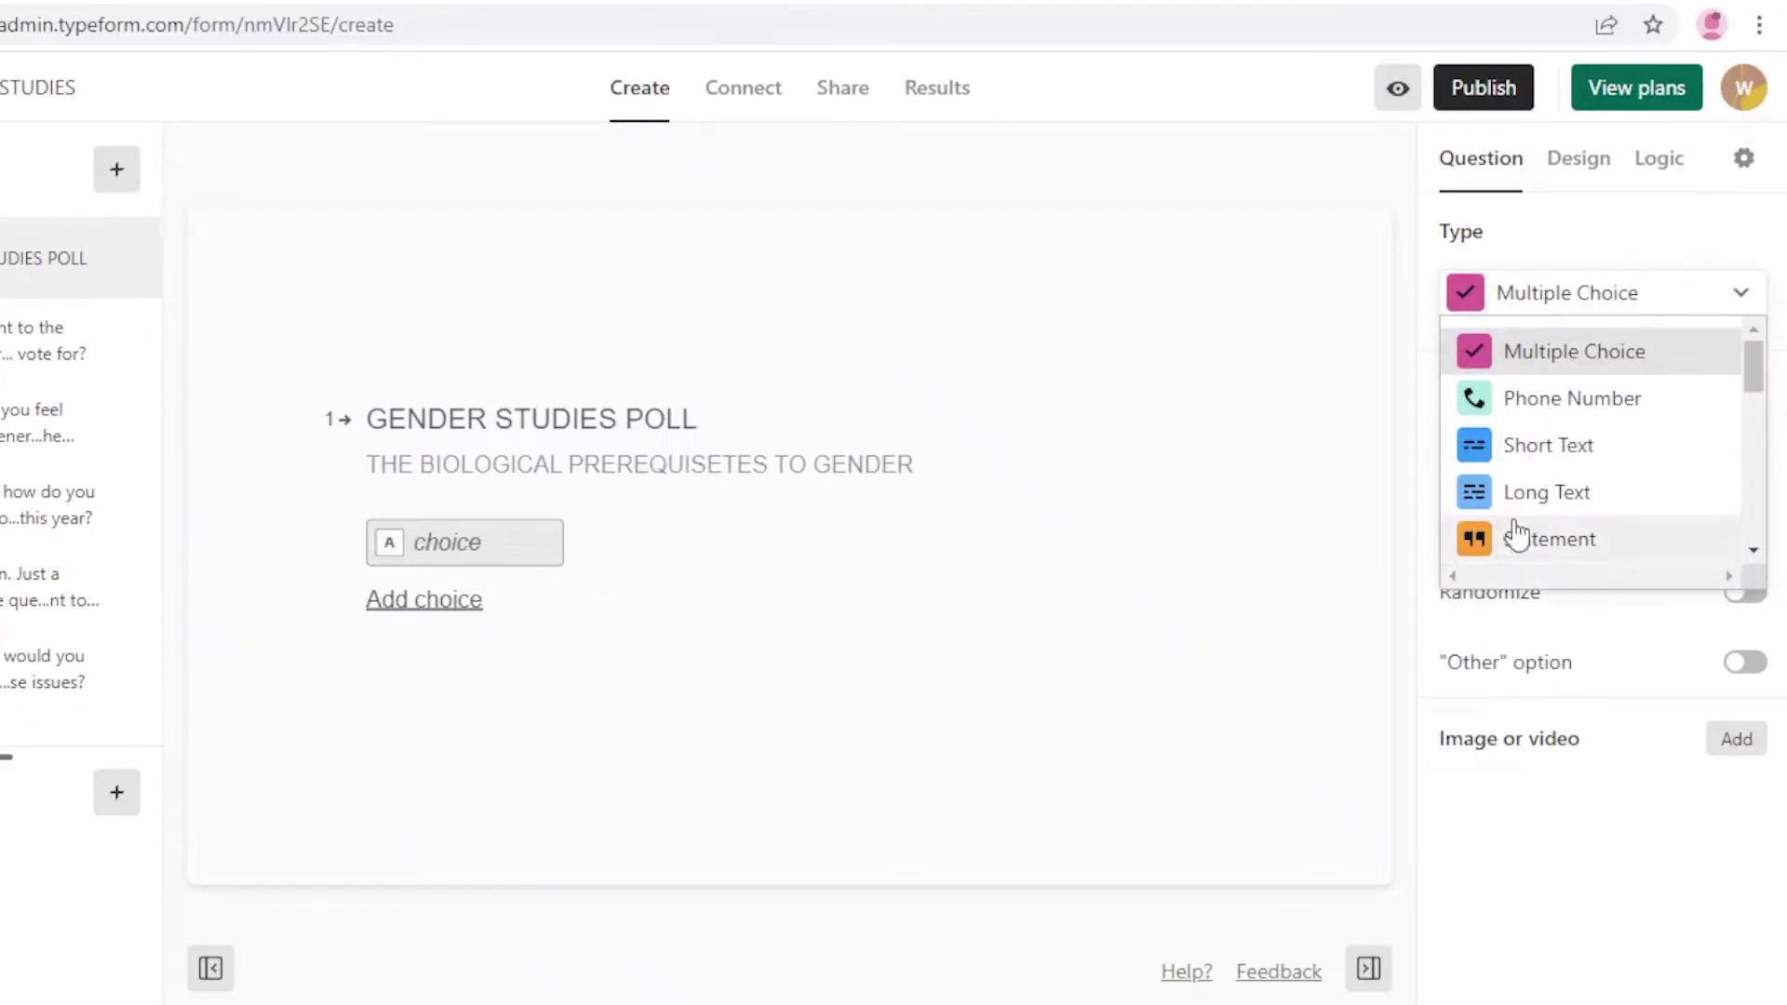
scroll(1526, 538, "down", 3)
scroll(1564, 549, "down", 5)
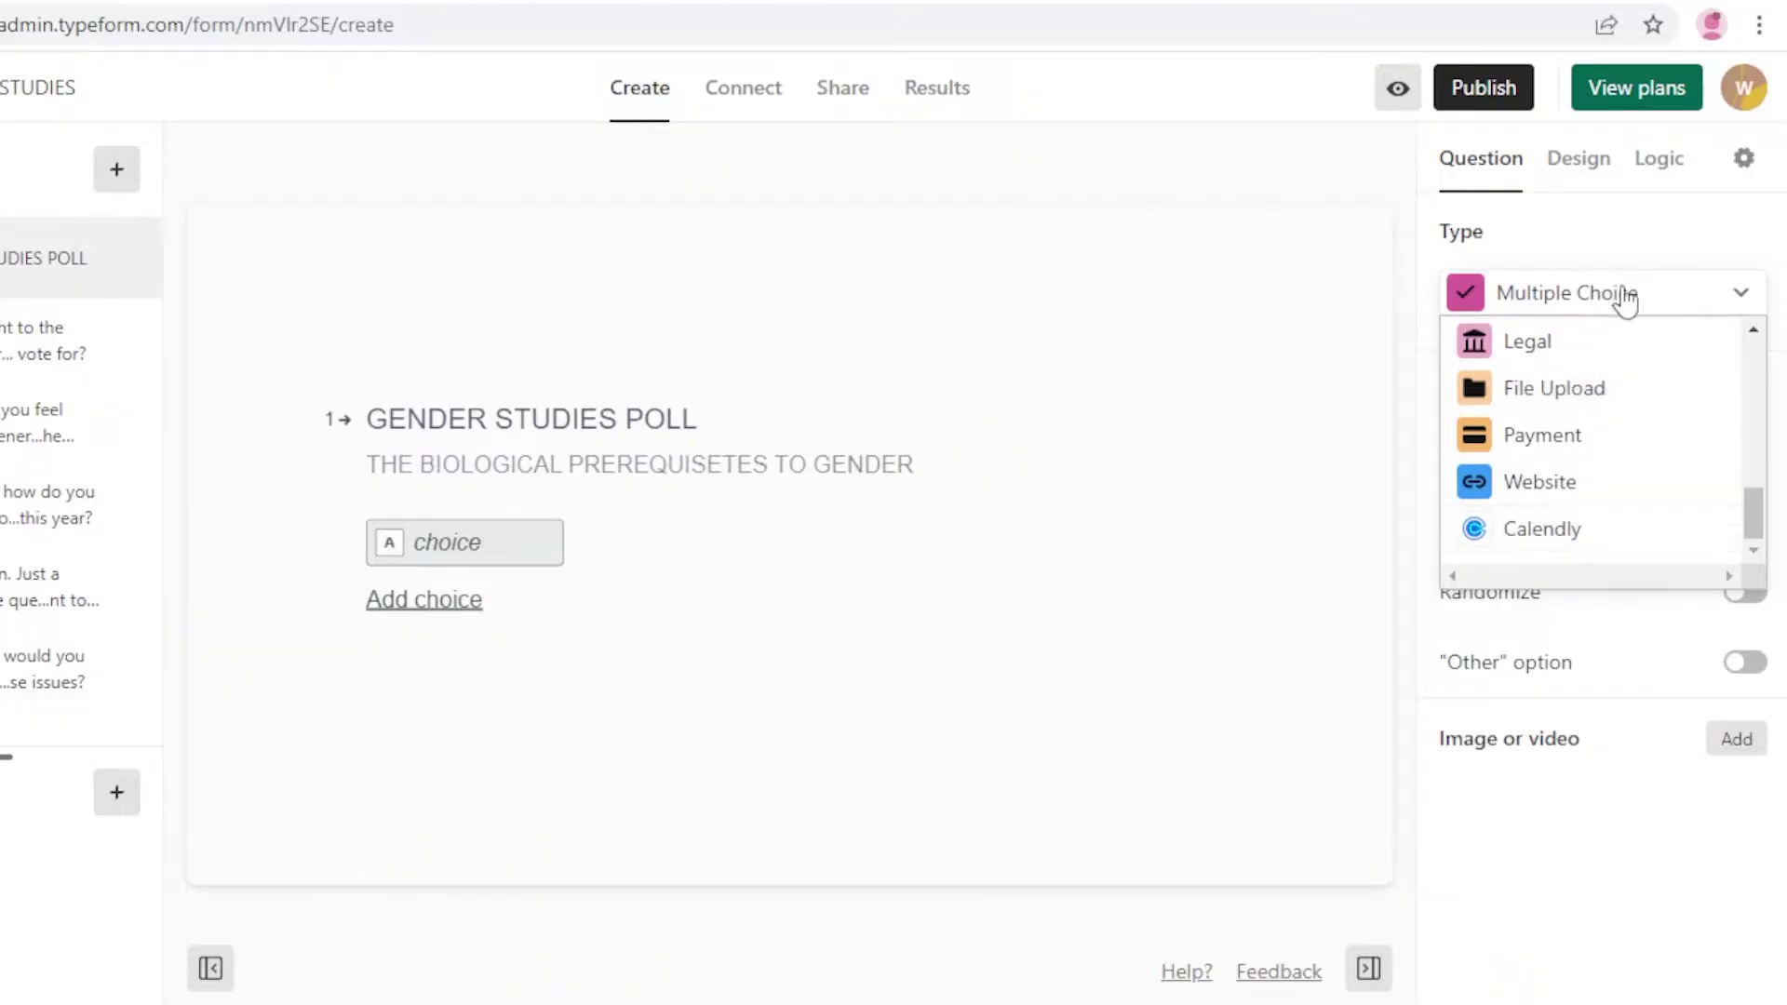
scroll(1666, 463, "up", 1)
scroll(1666, 463, "up", 5)
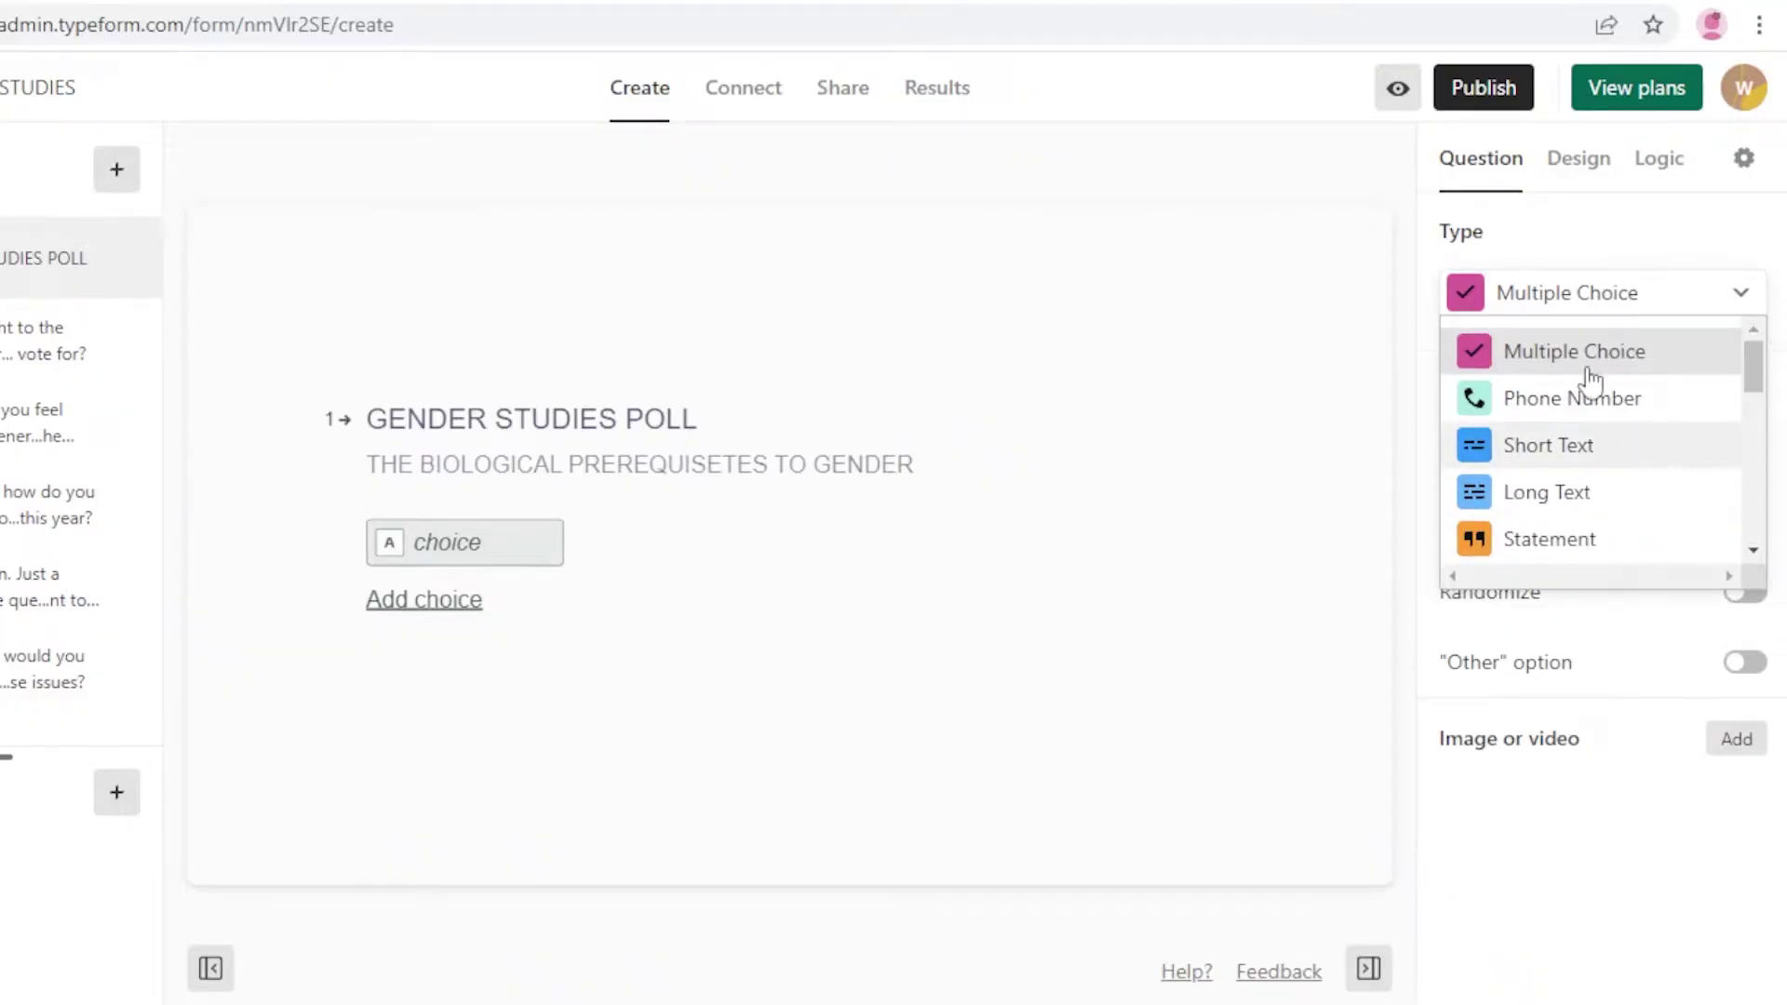
Switch the question to Short Text and back to Multiple Choice, then type 'WHAT IS YOUR GEN'.
left_click(1573, 447)
left_click(1665, 351)
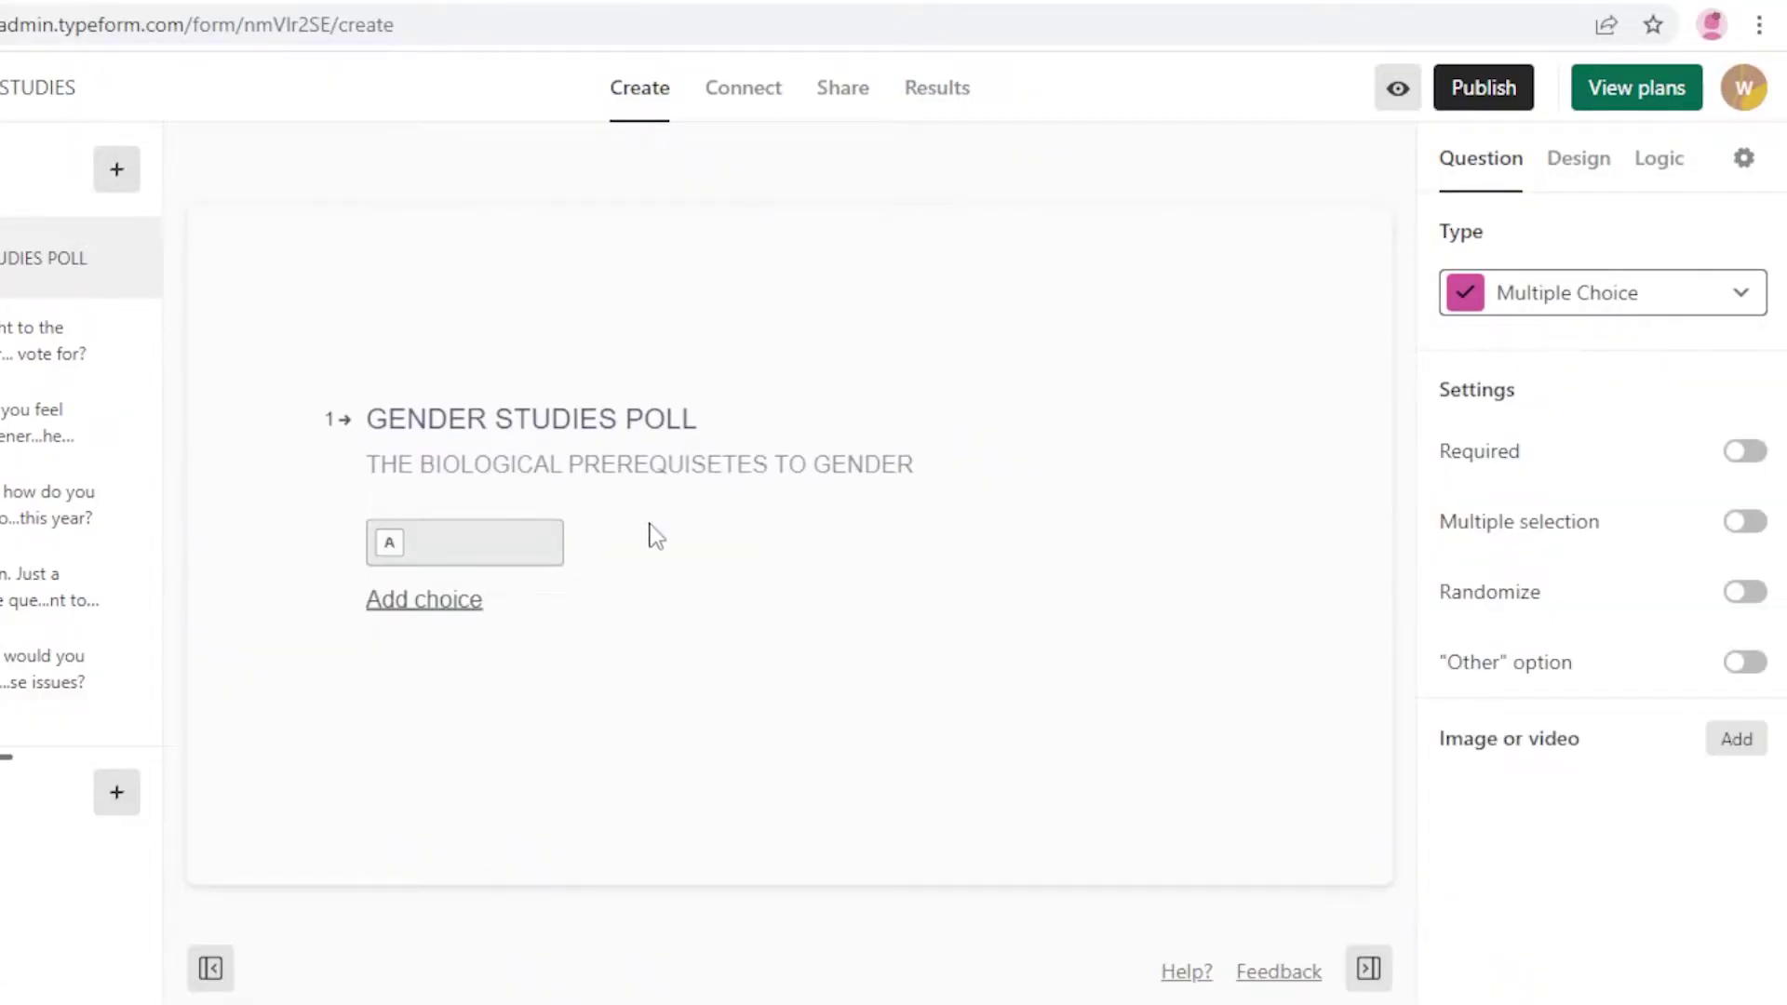
type("F")
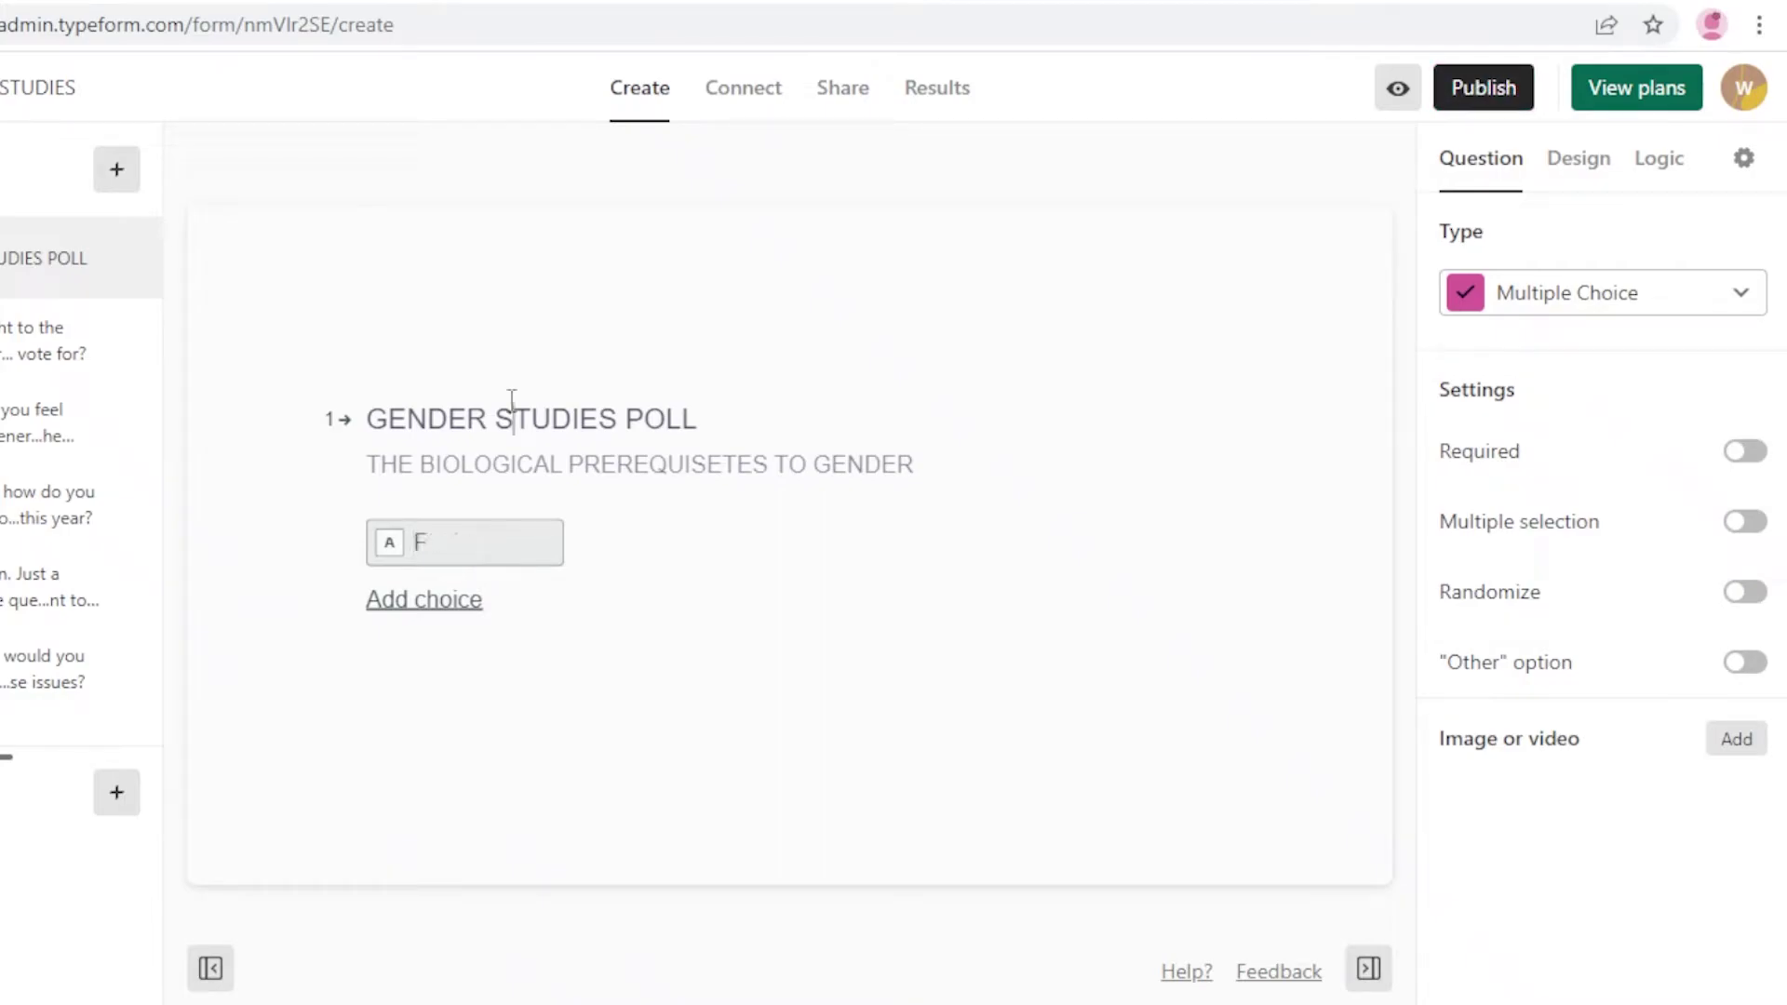
type("WHAT ")
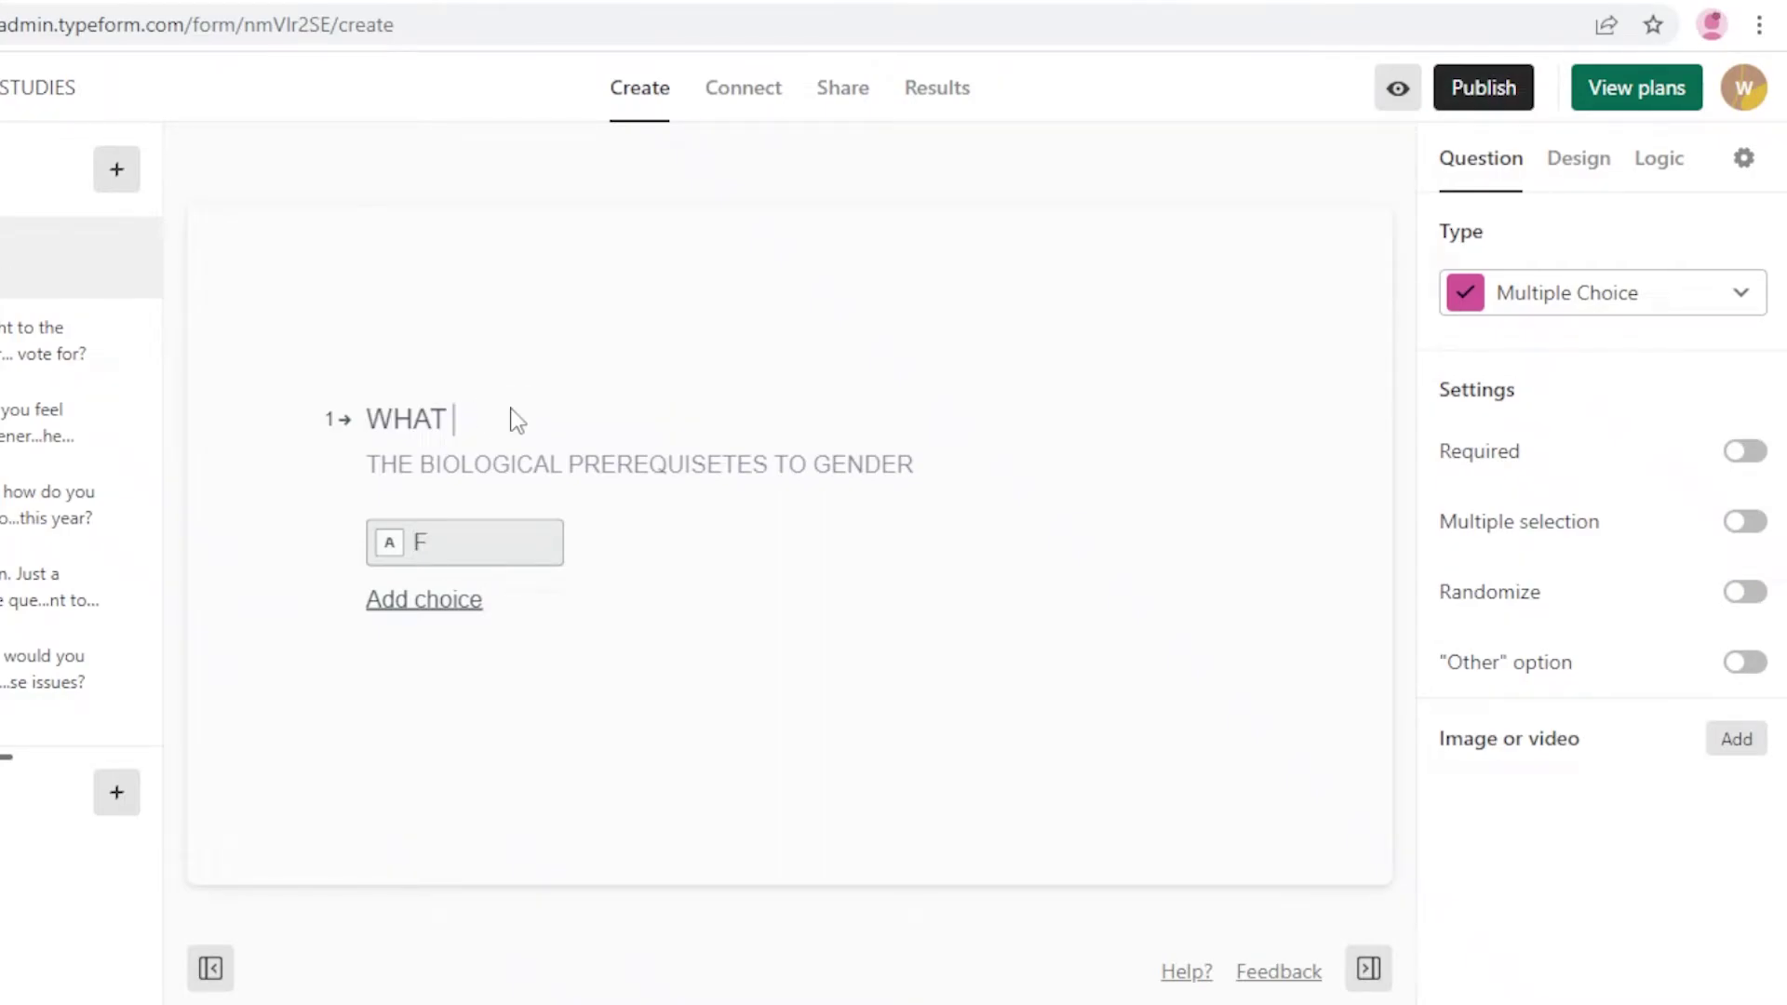
type("IS YOUR GENDER?")
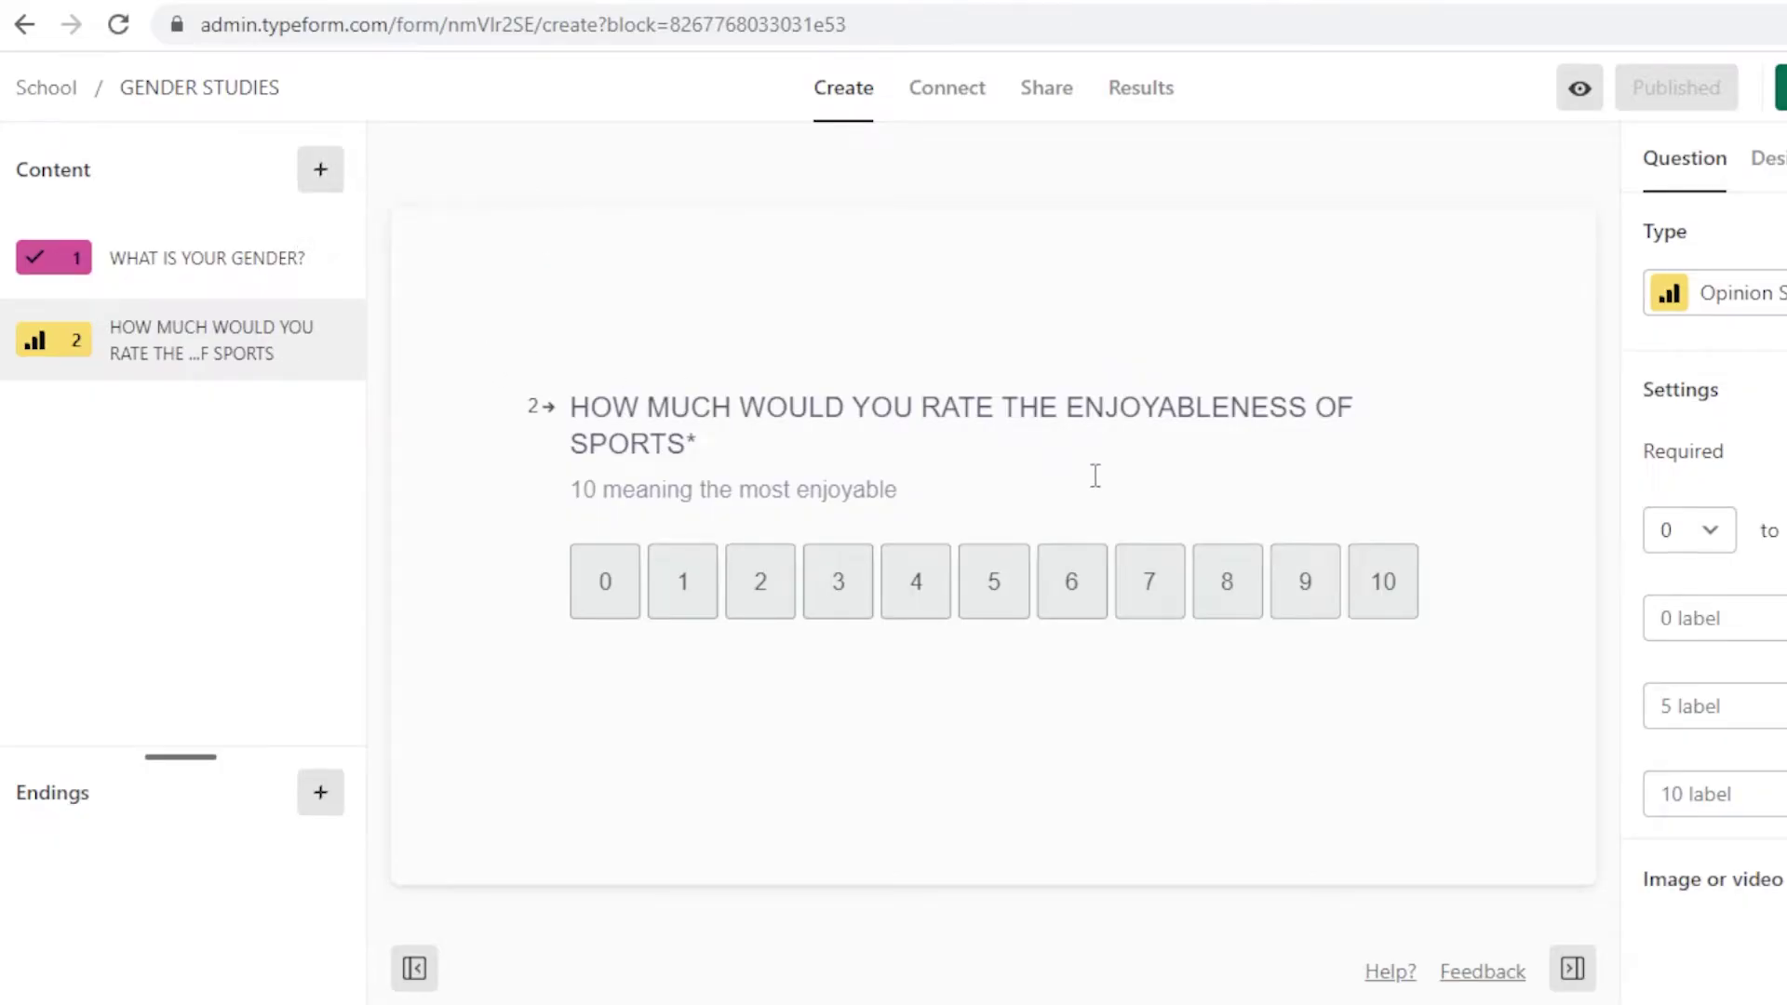
Add a new Multiple Choice question and start its title 'DO', correcting the typos.
left_click(327, 175)
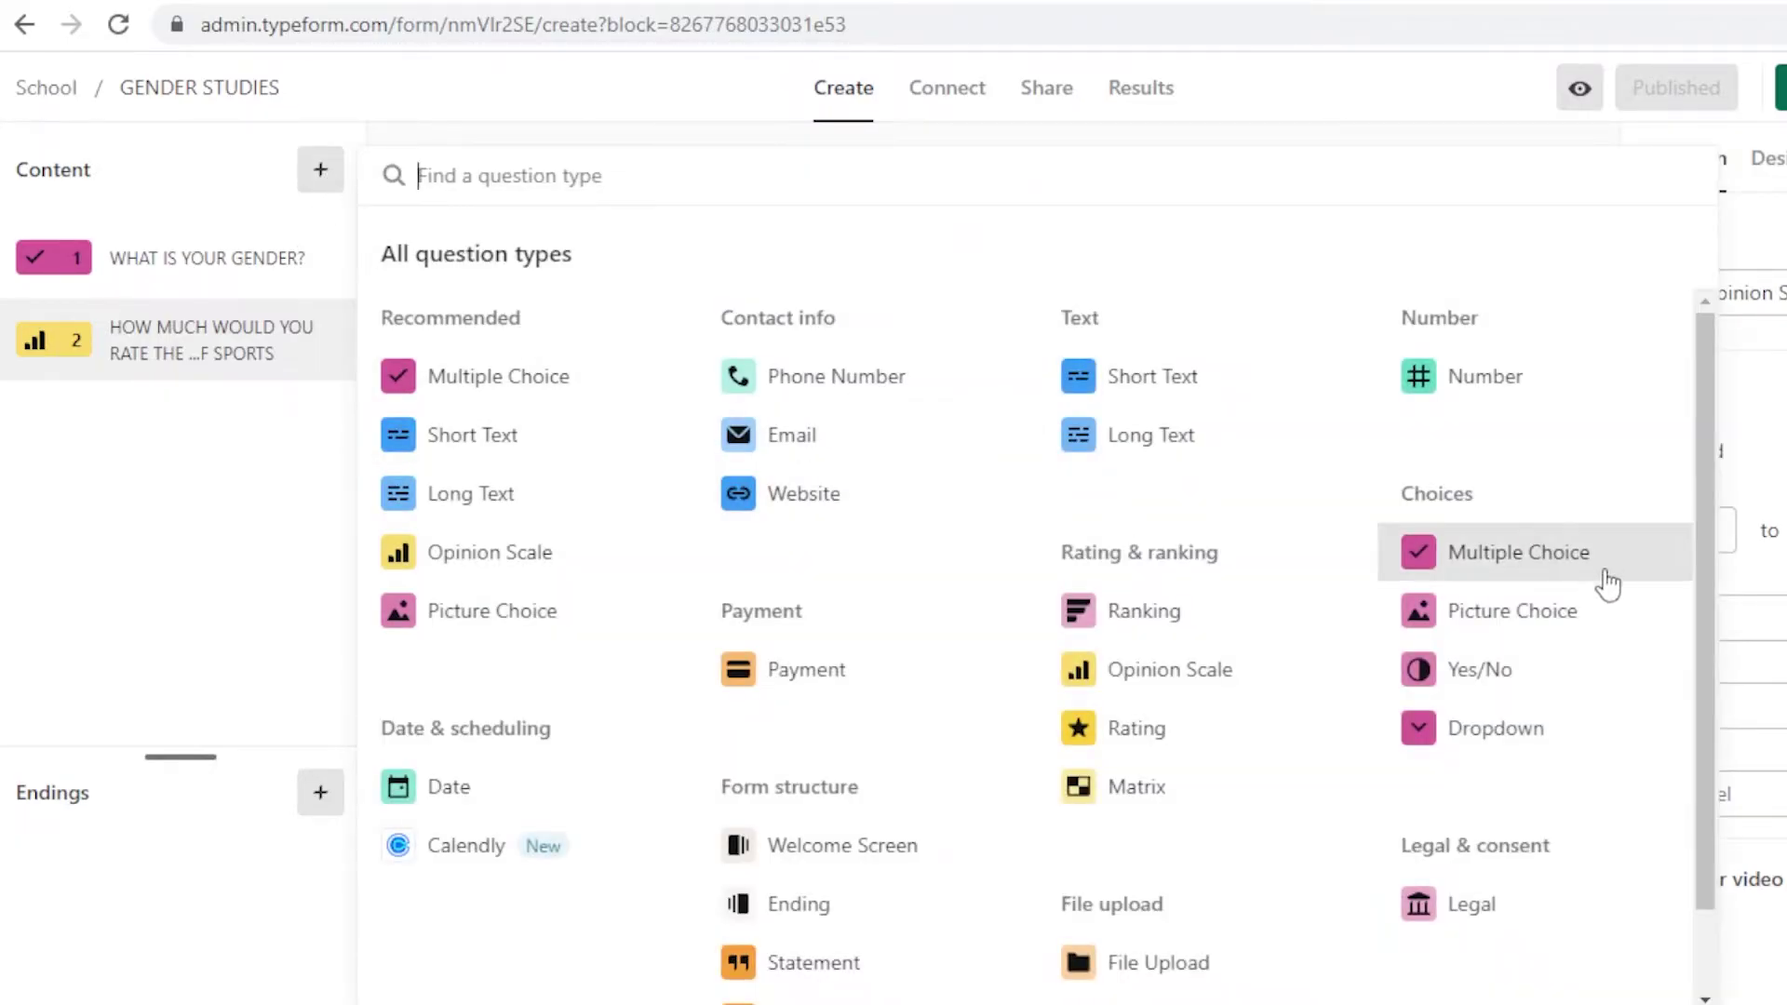
scroll(530, 656, "down", 1)
scroll(1294, 517, "up", 1)
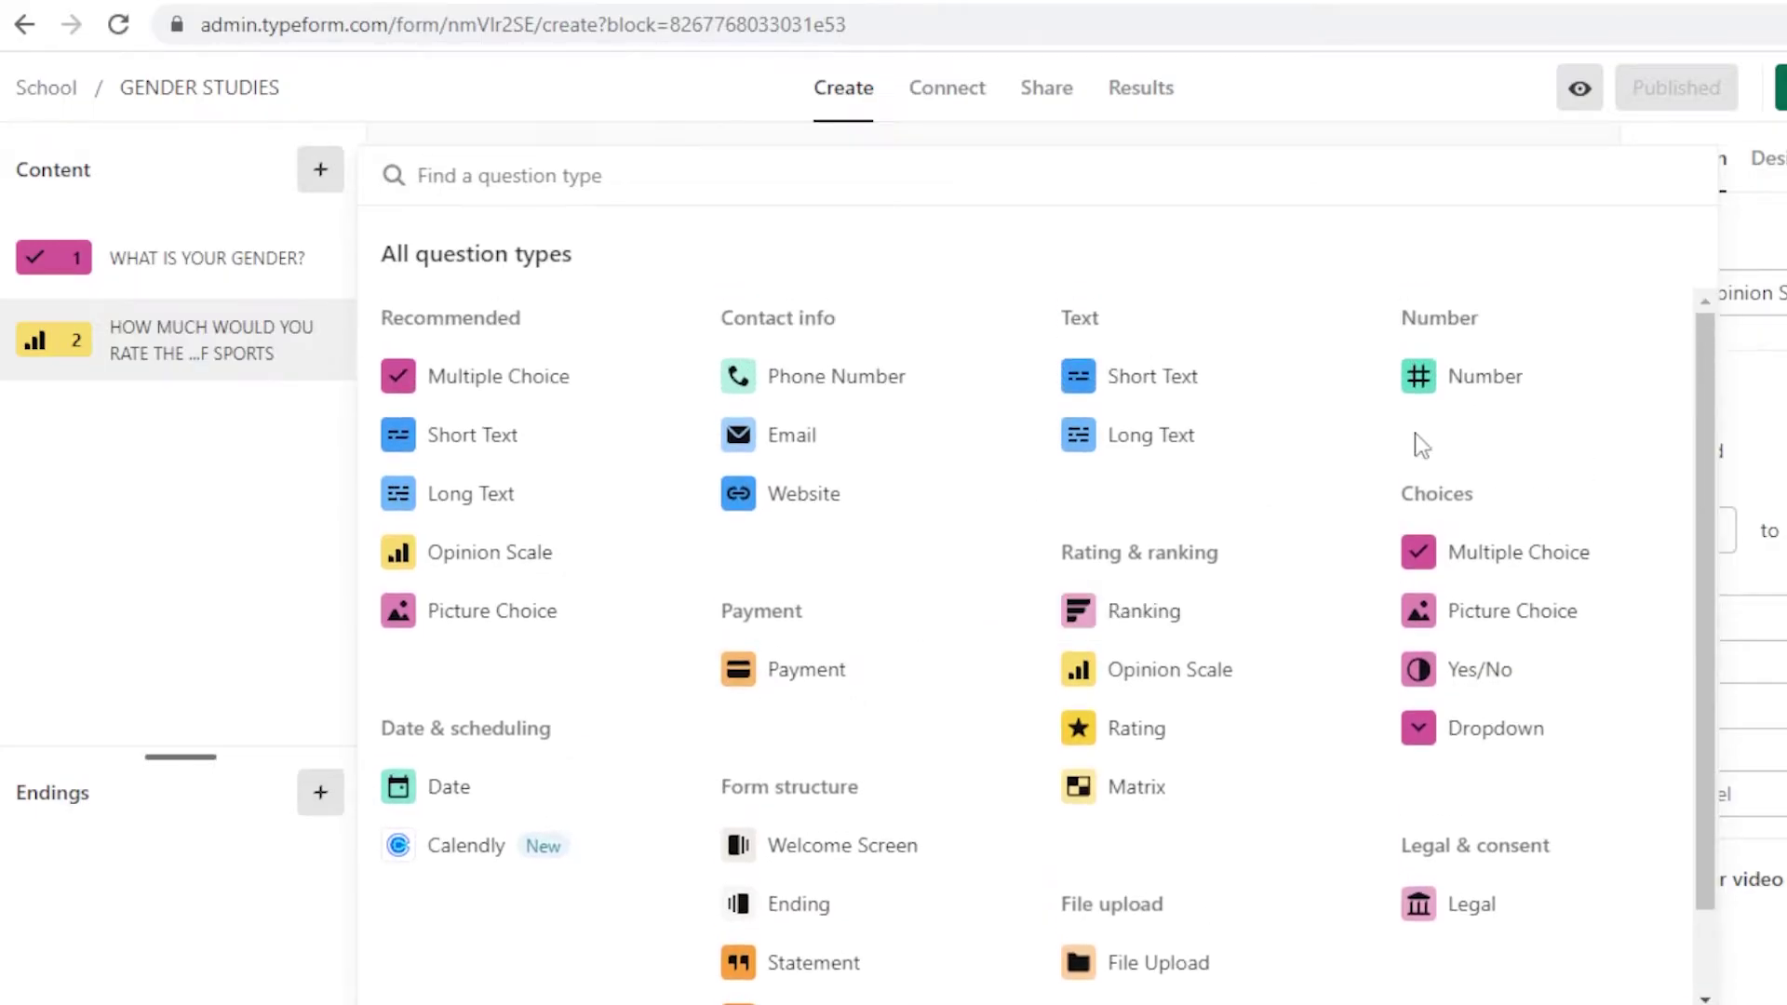
left_click(521, 376)
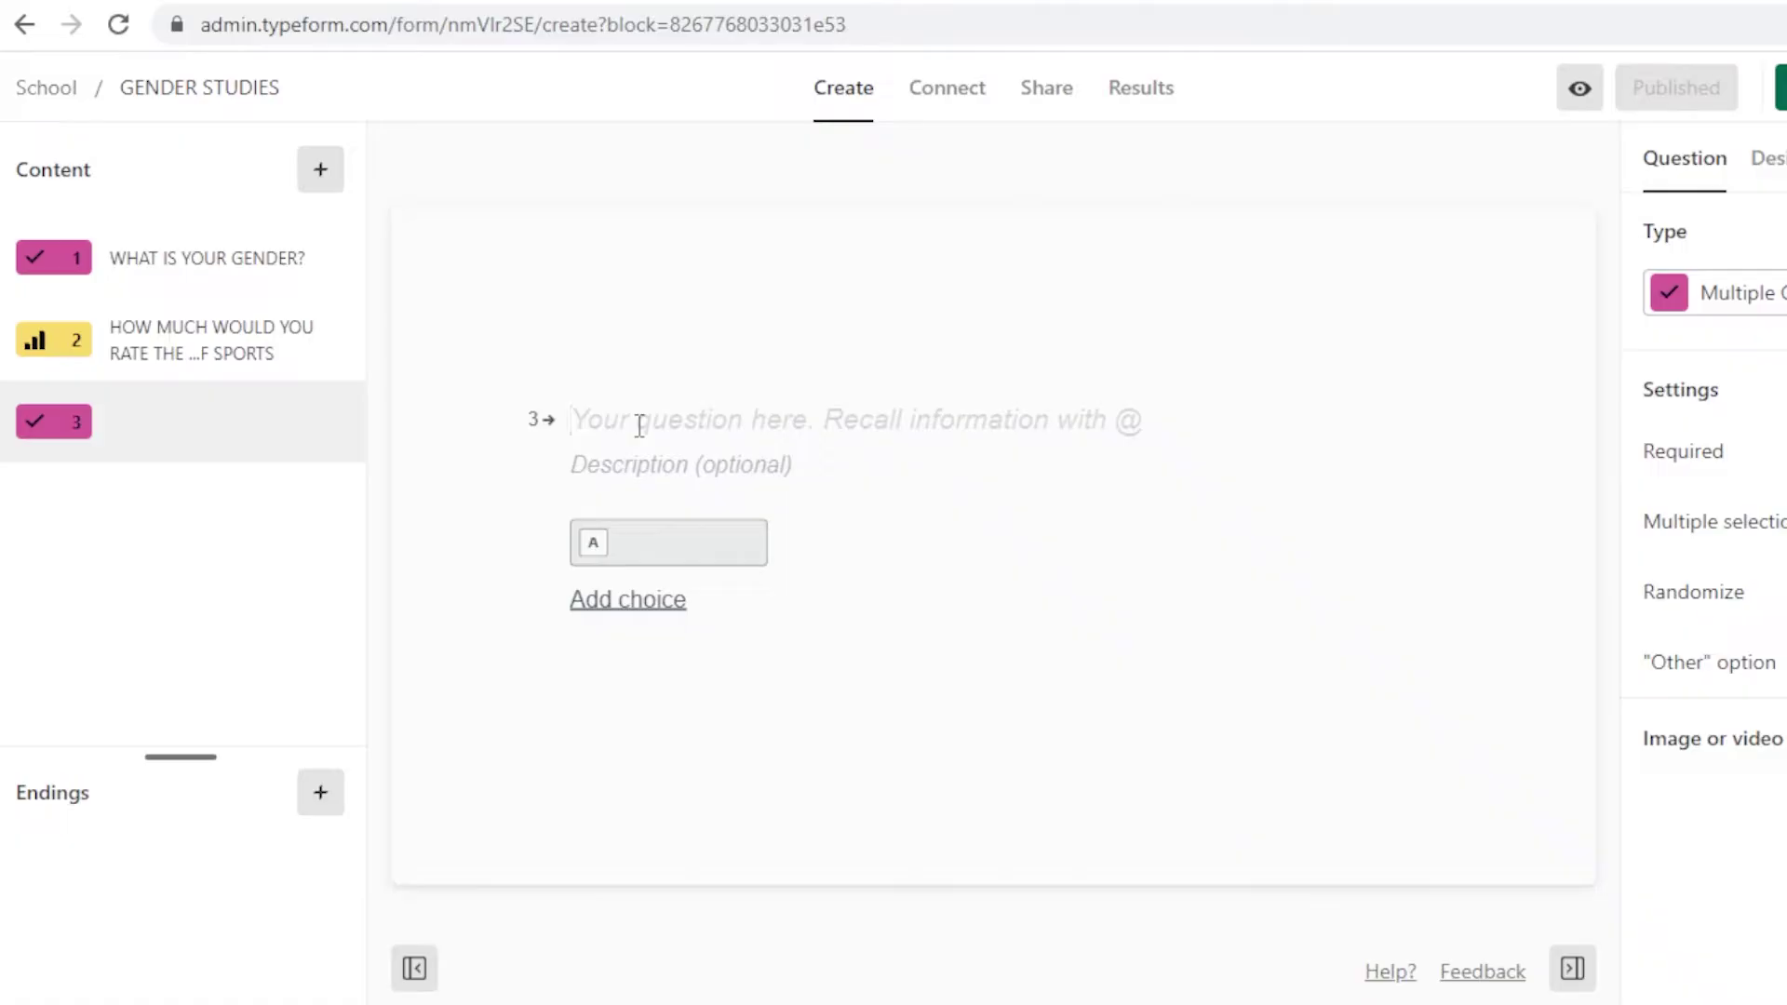
type("LO")
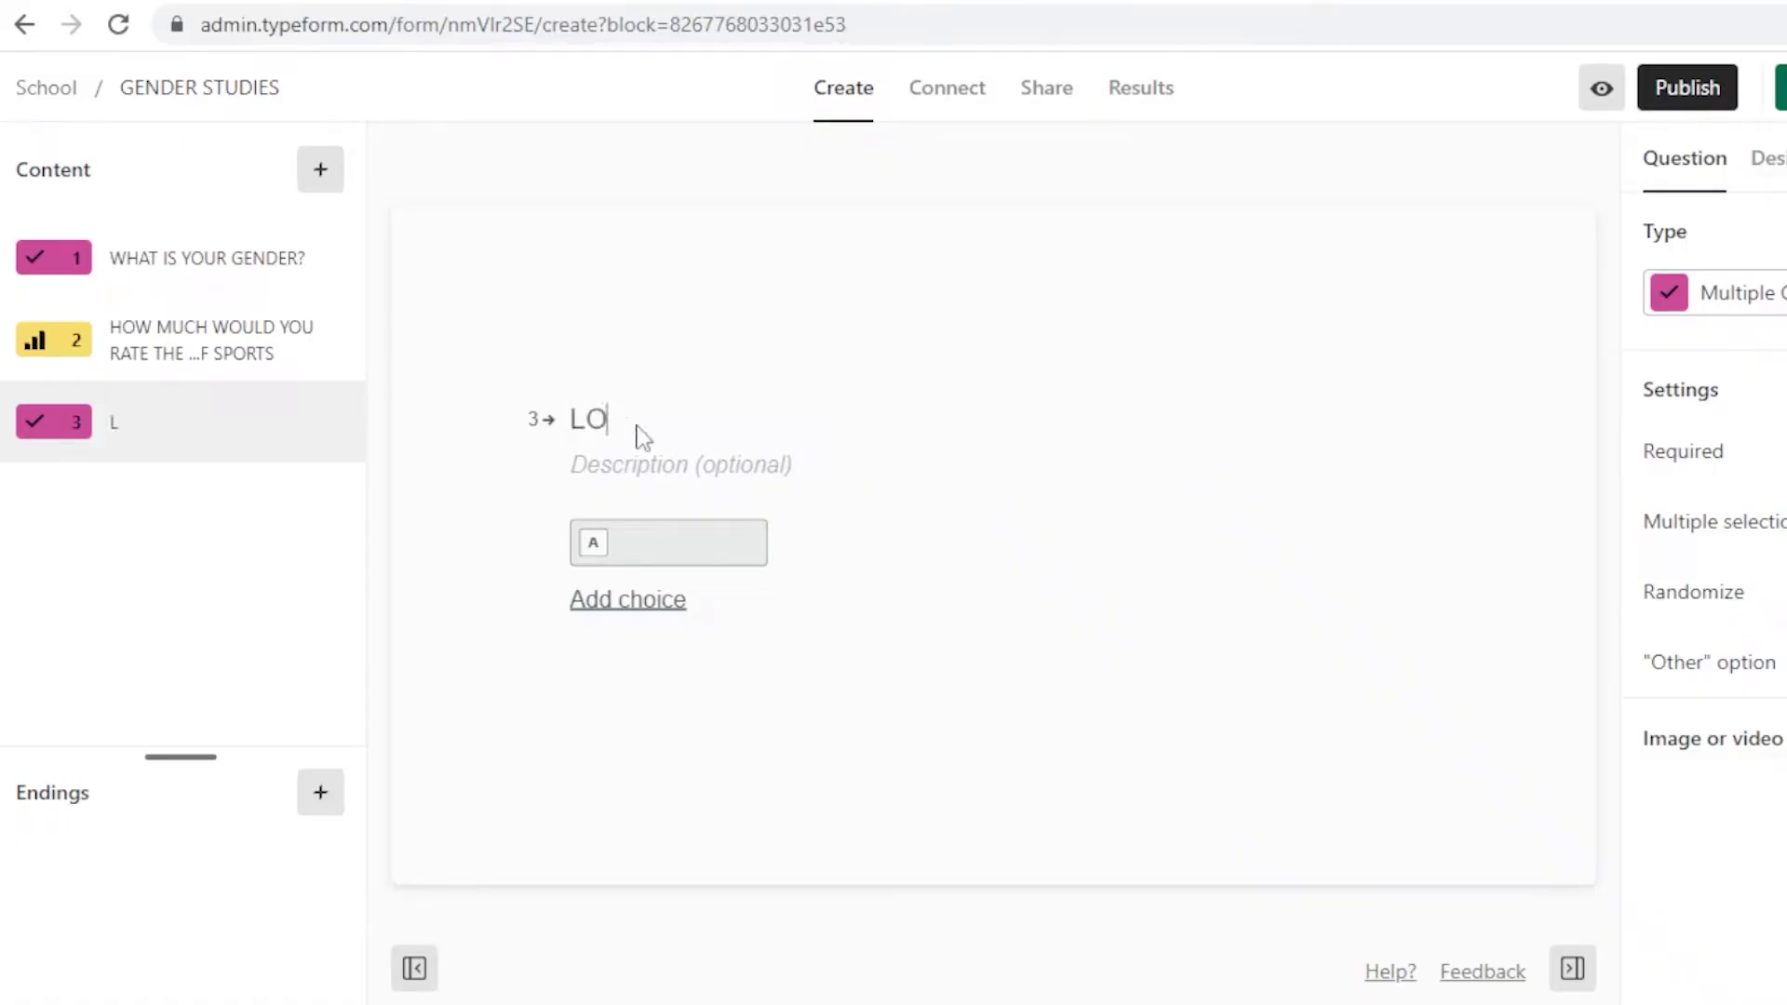
key("BackSpace")
key("BackSpace")
type("O")
key("BackSpace")
type("DO")
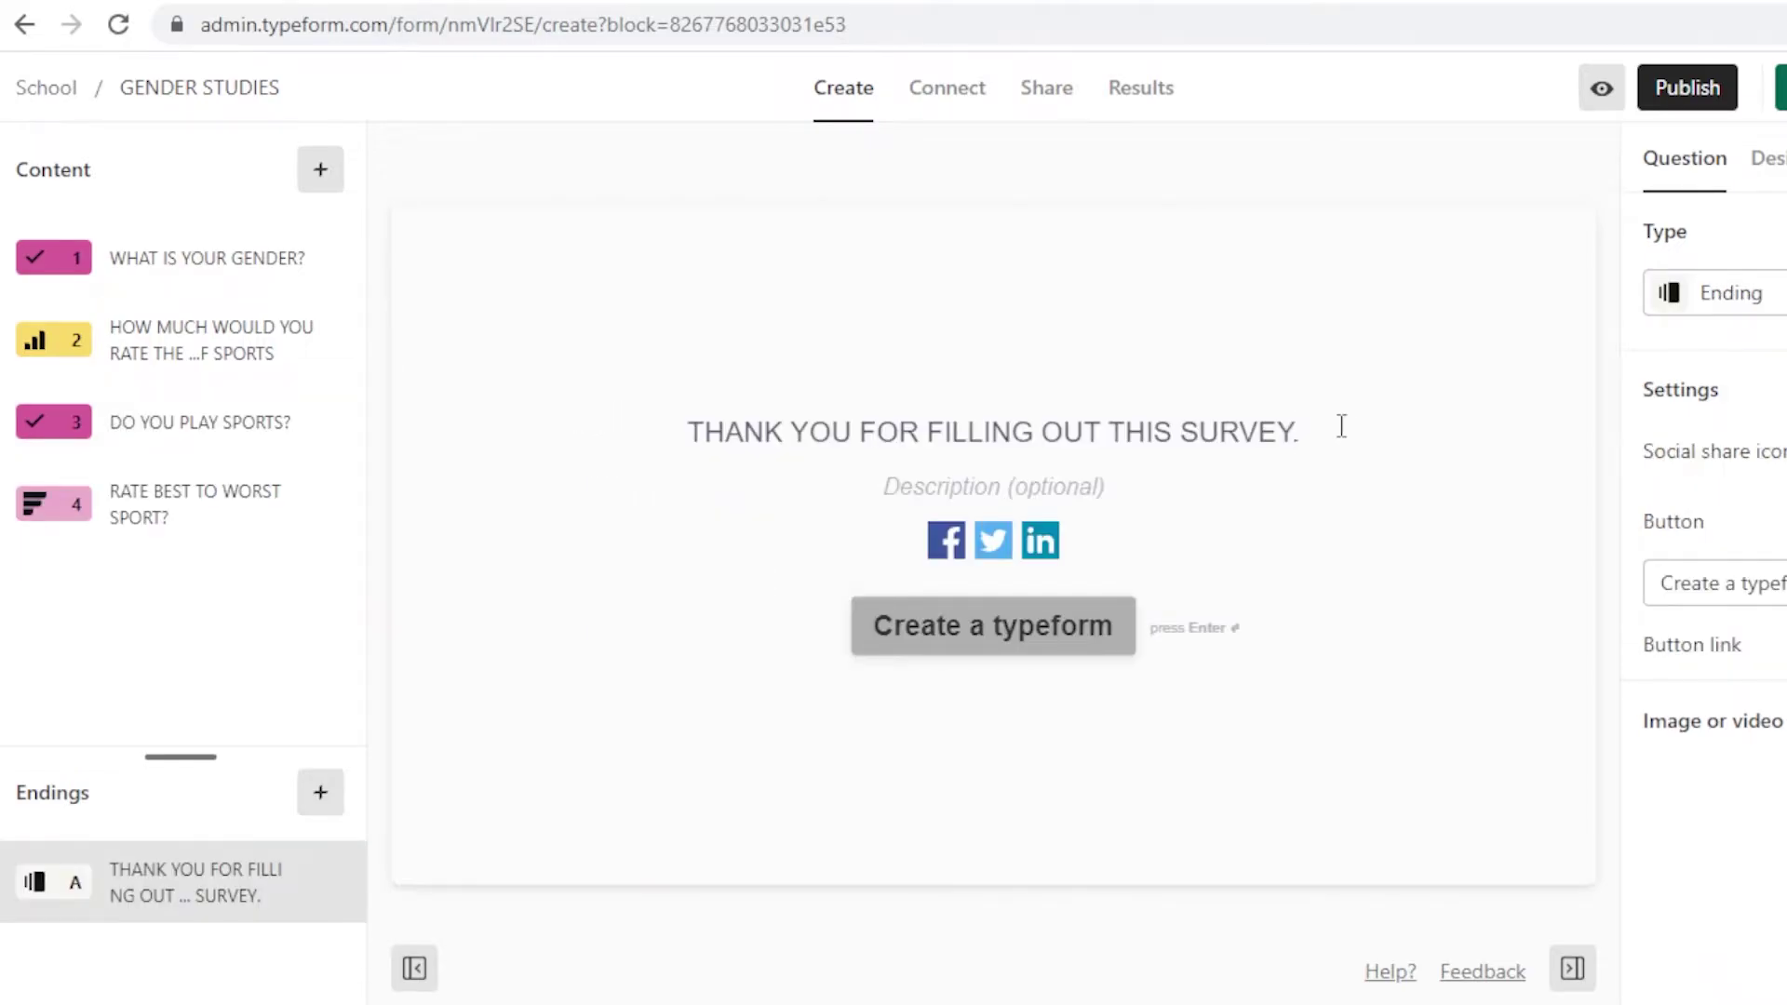
Remove the stray blank line under the ending title and move into its description.
key("shift+Return")
key("BackSpace")
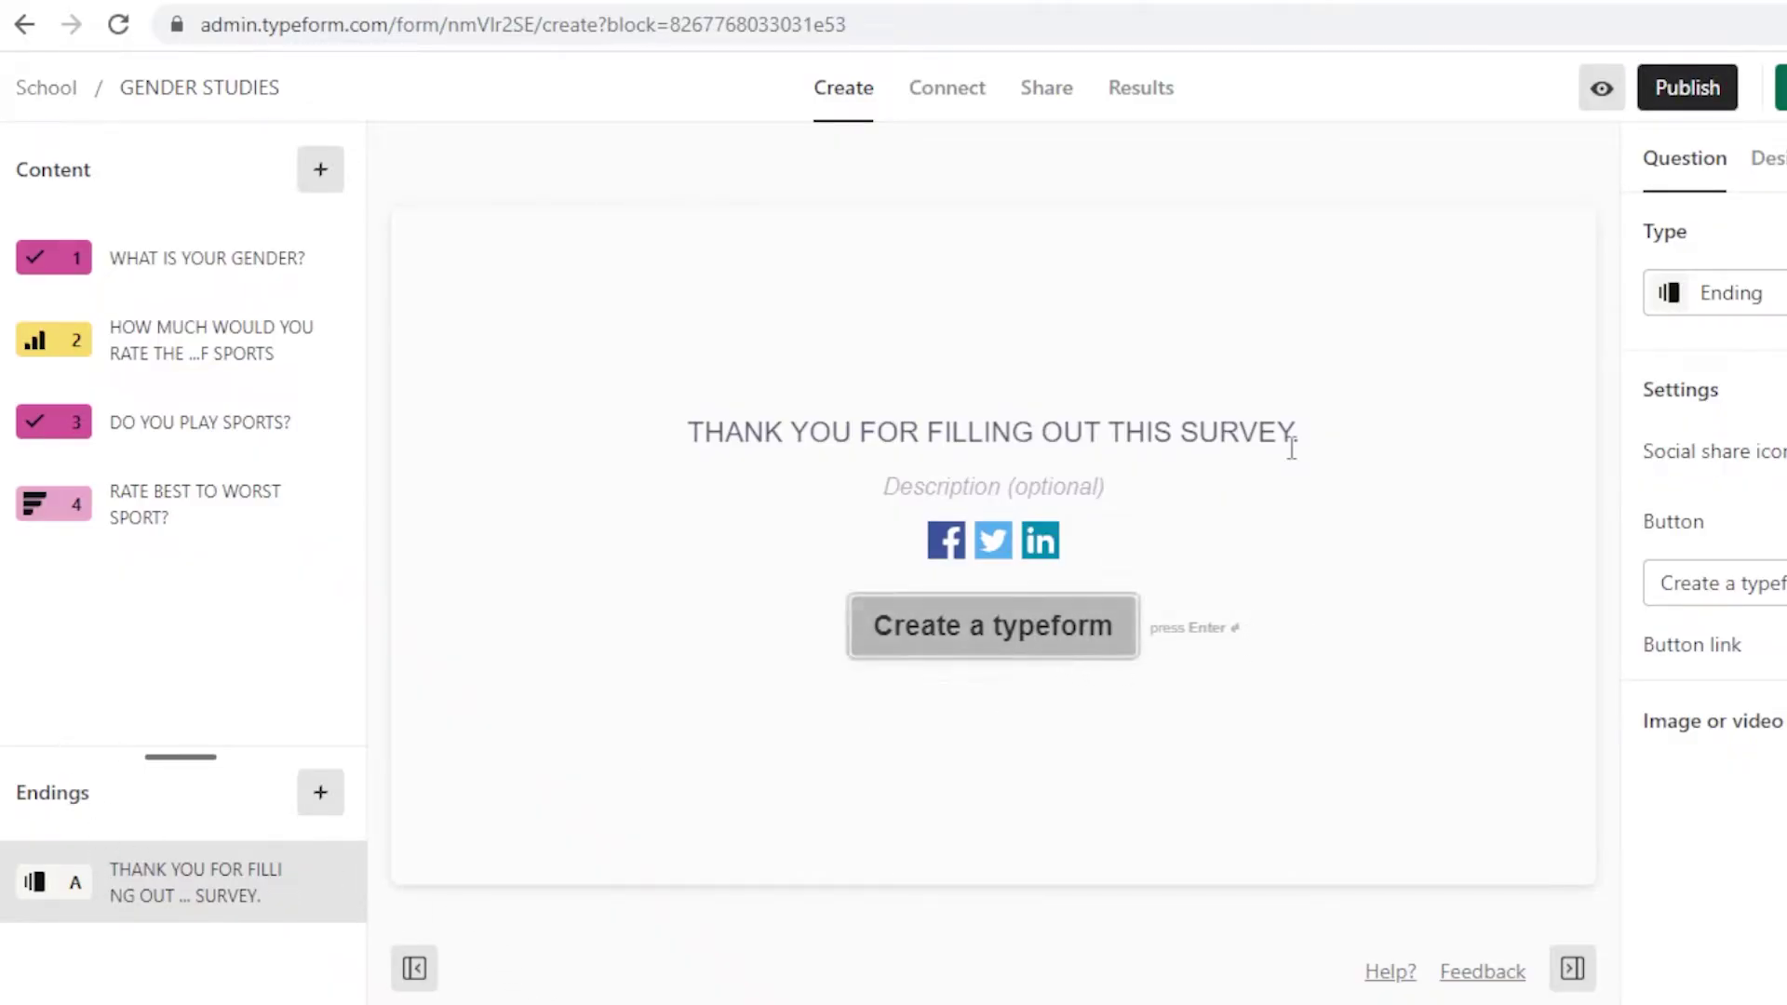
left_click(1096, 486)
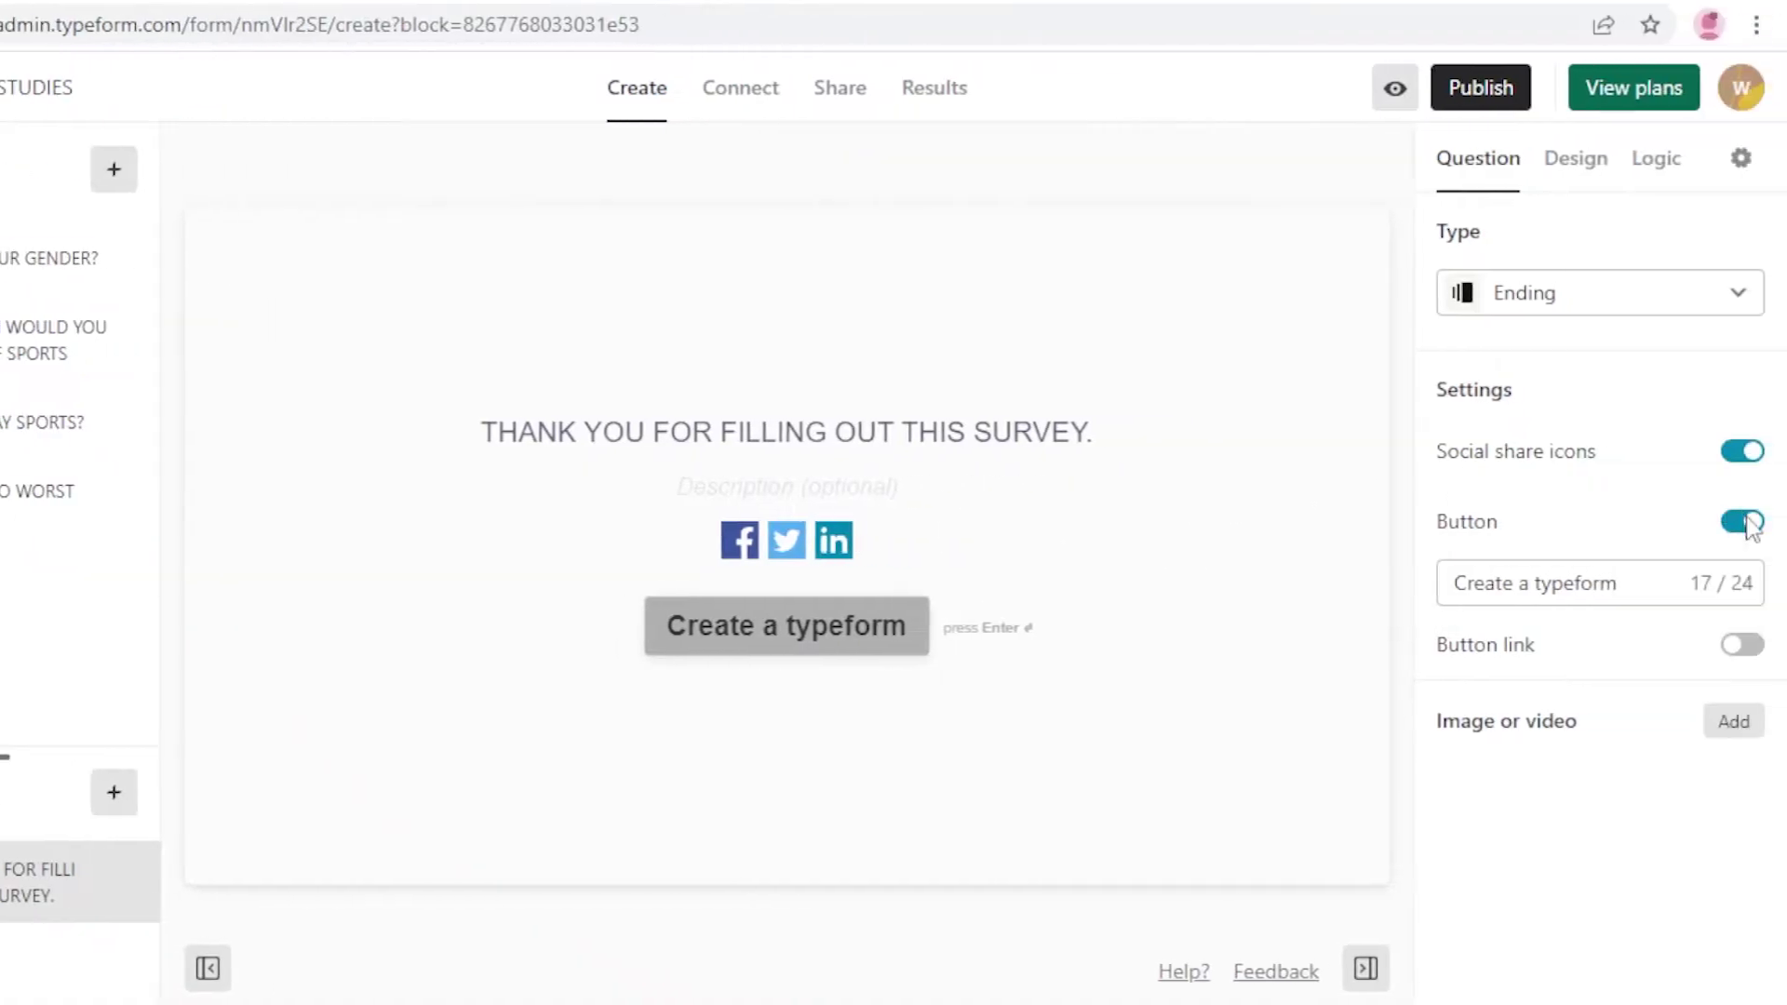
Remove the ending's Create a typeform button, keep social share icons, and return to question 1.
left_click(1737, 523)
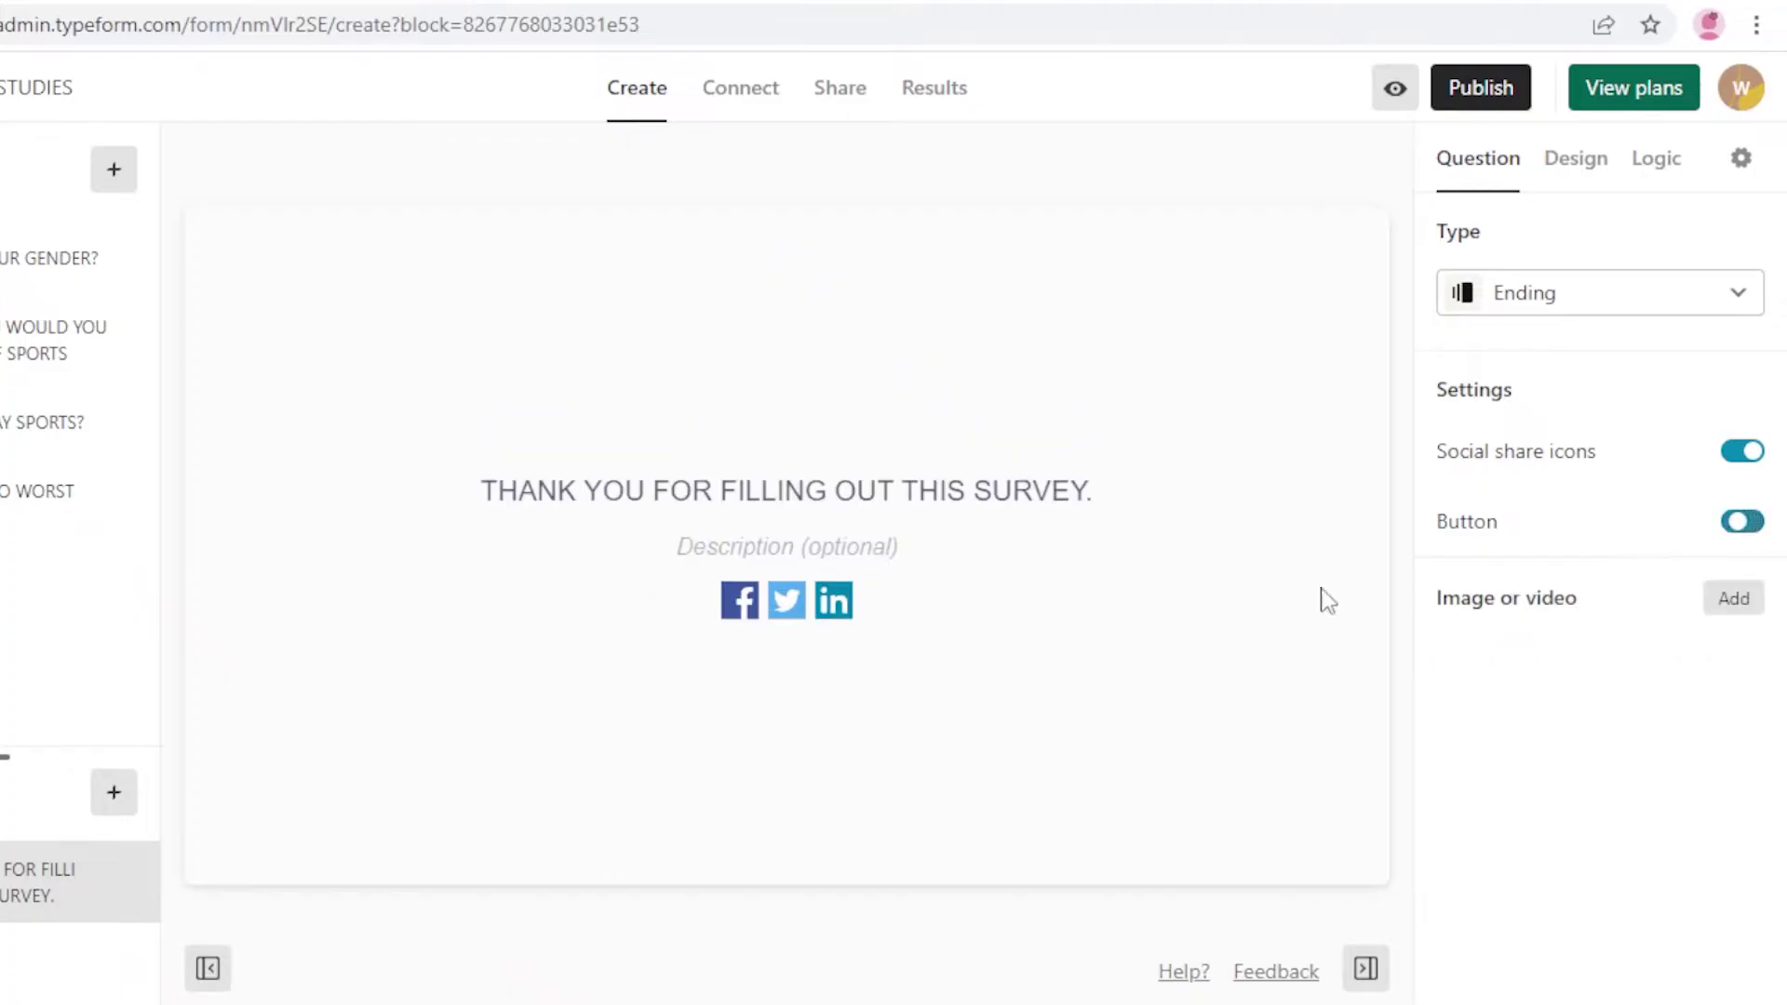
left_click(1756, 455)
left_click(1755, 454)
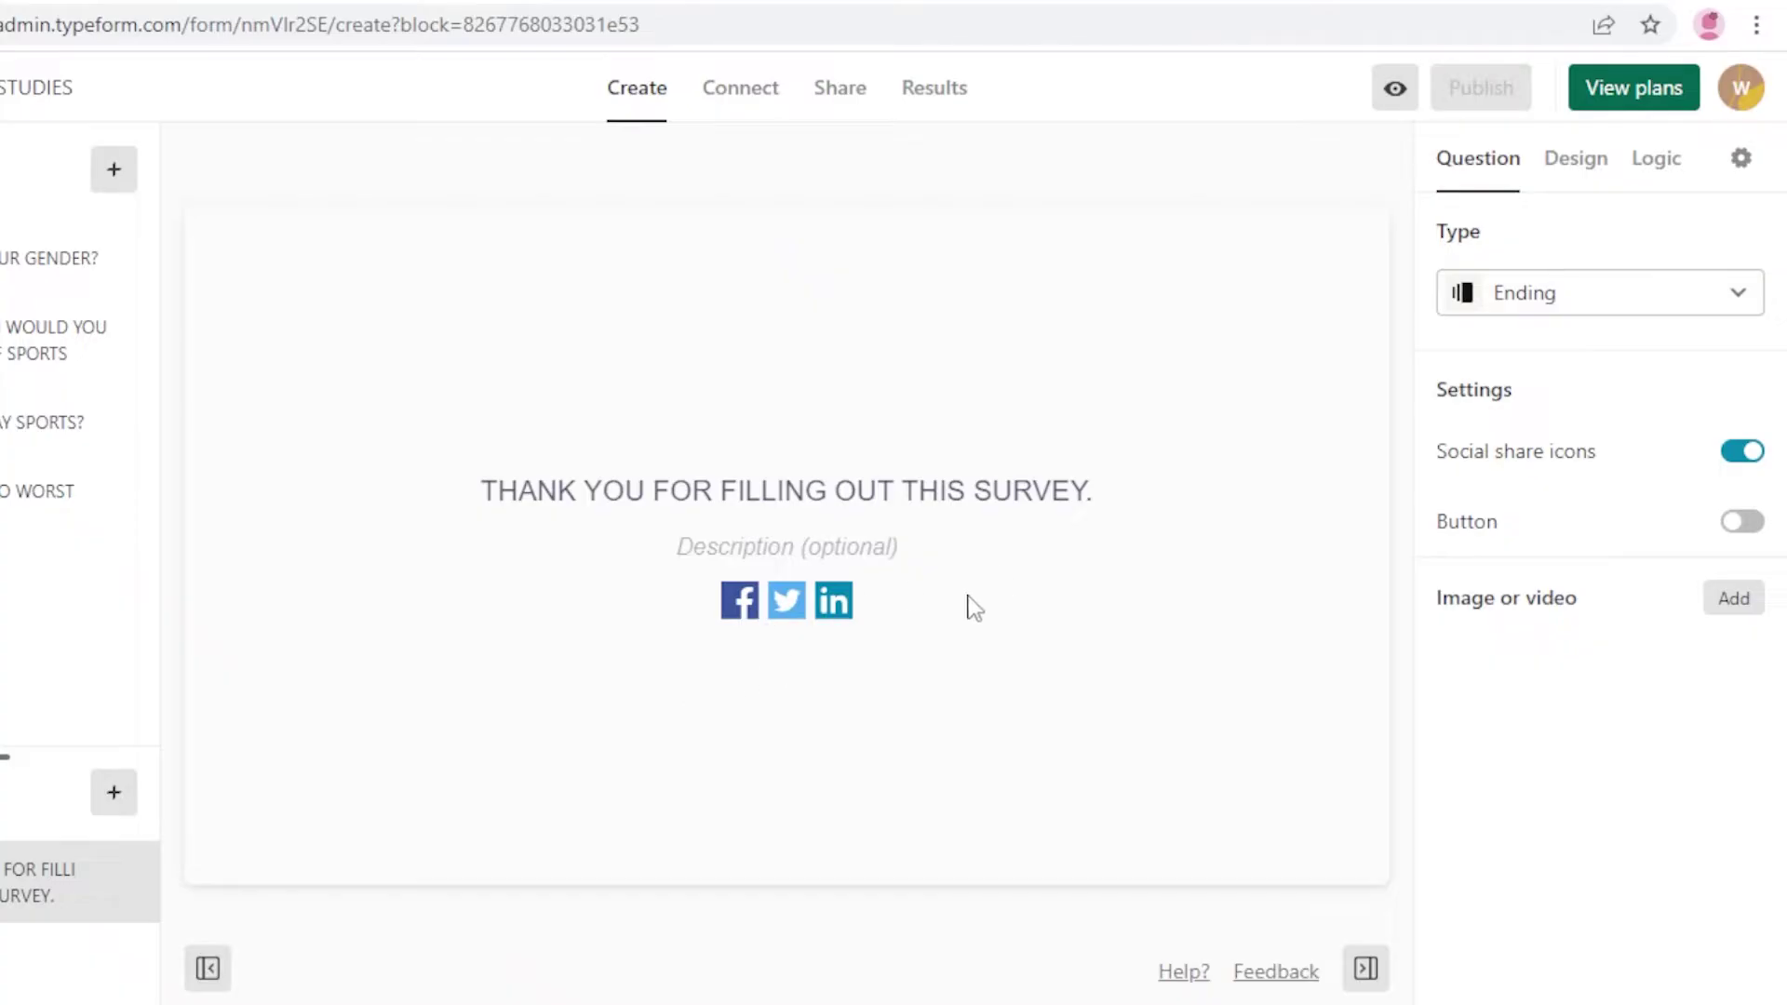
left_click(56, 261)
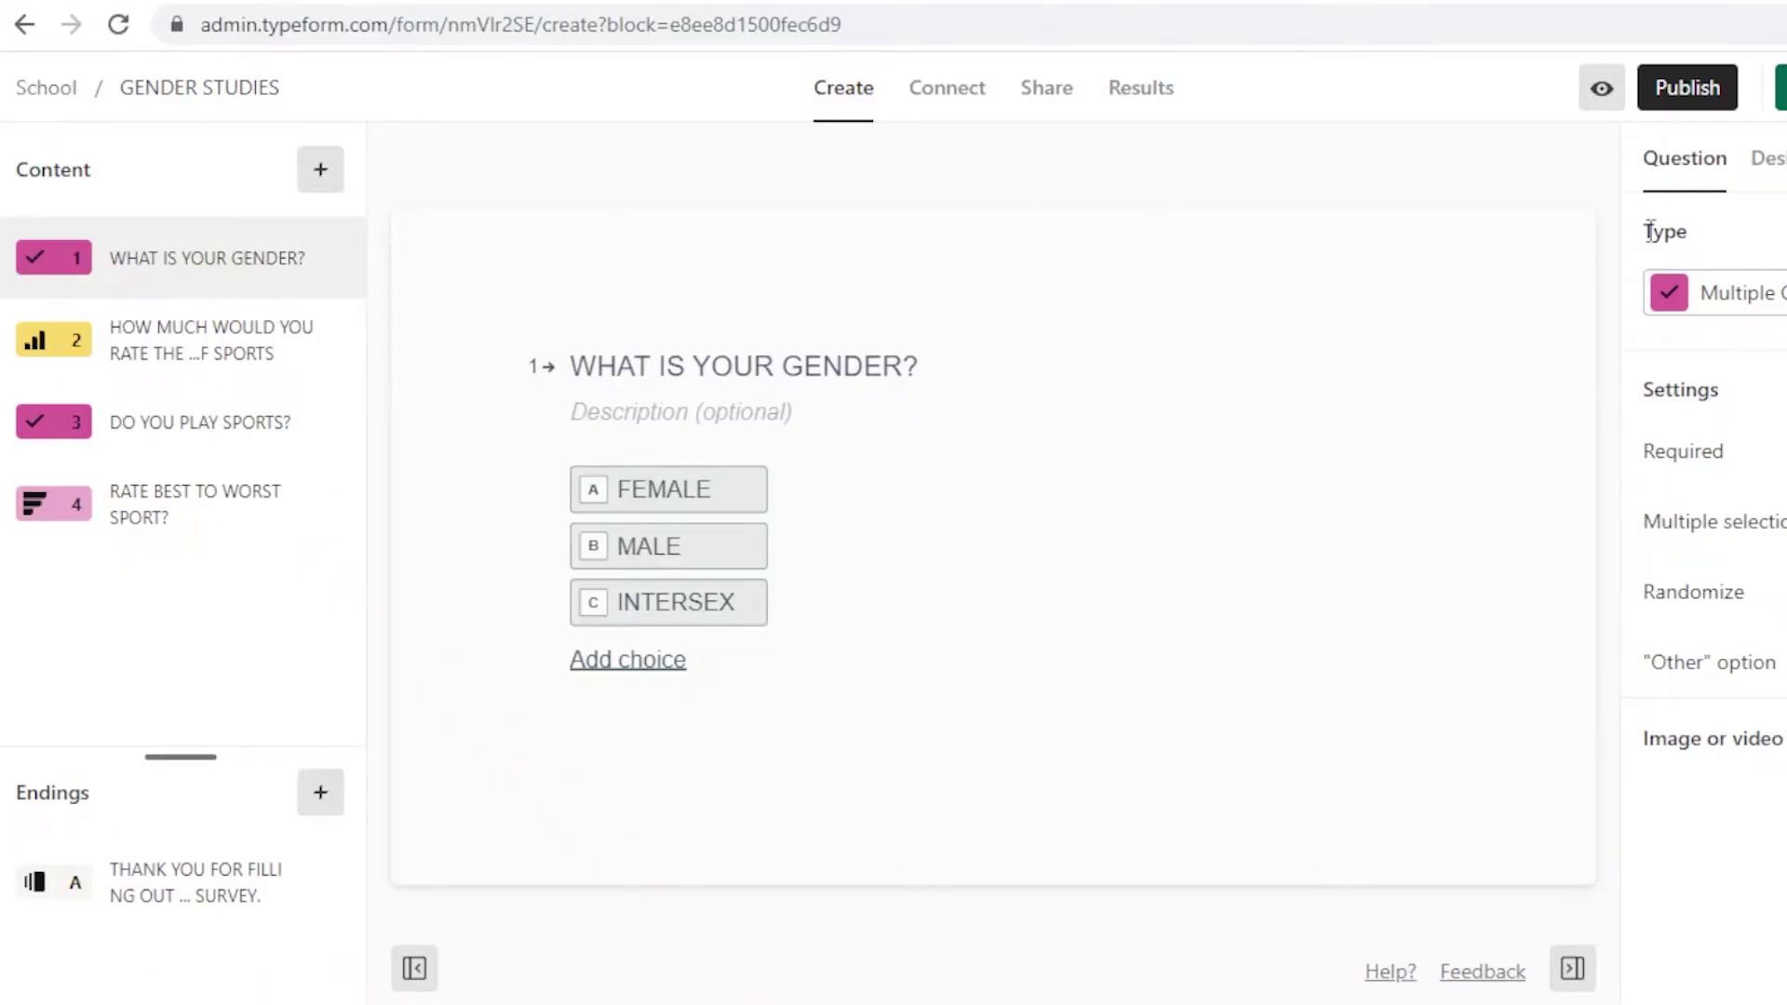
Browse My themes and the theme Gallery in Design, then view the Logic map of questions 1–3.
left_click(1769, 159)
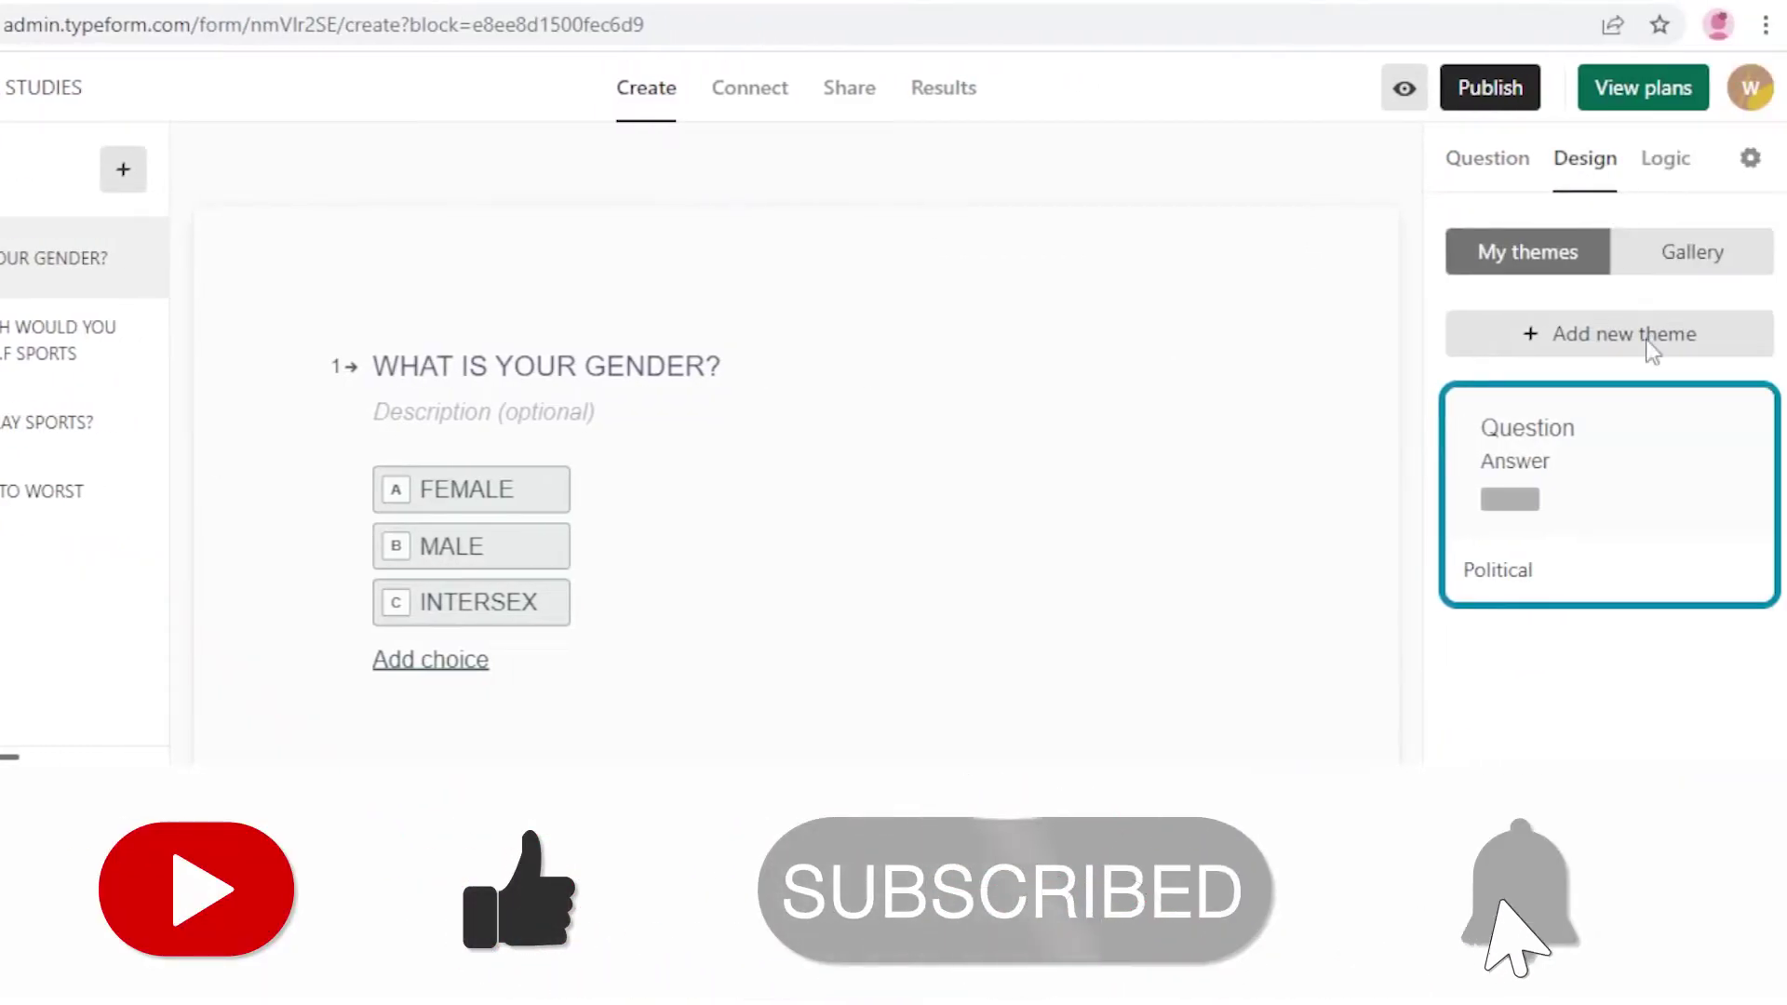
mouse_move(1687, 536)
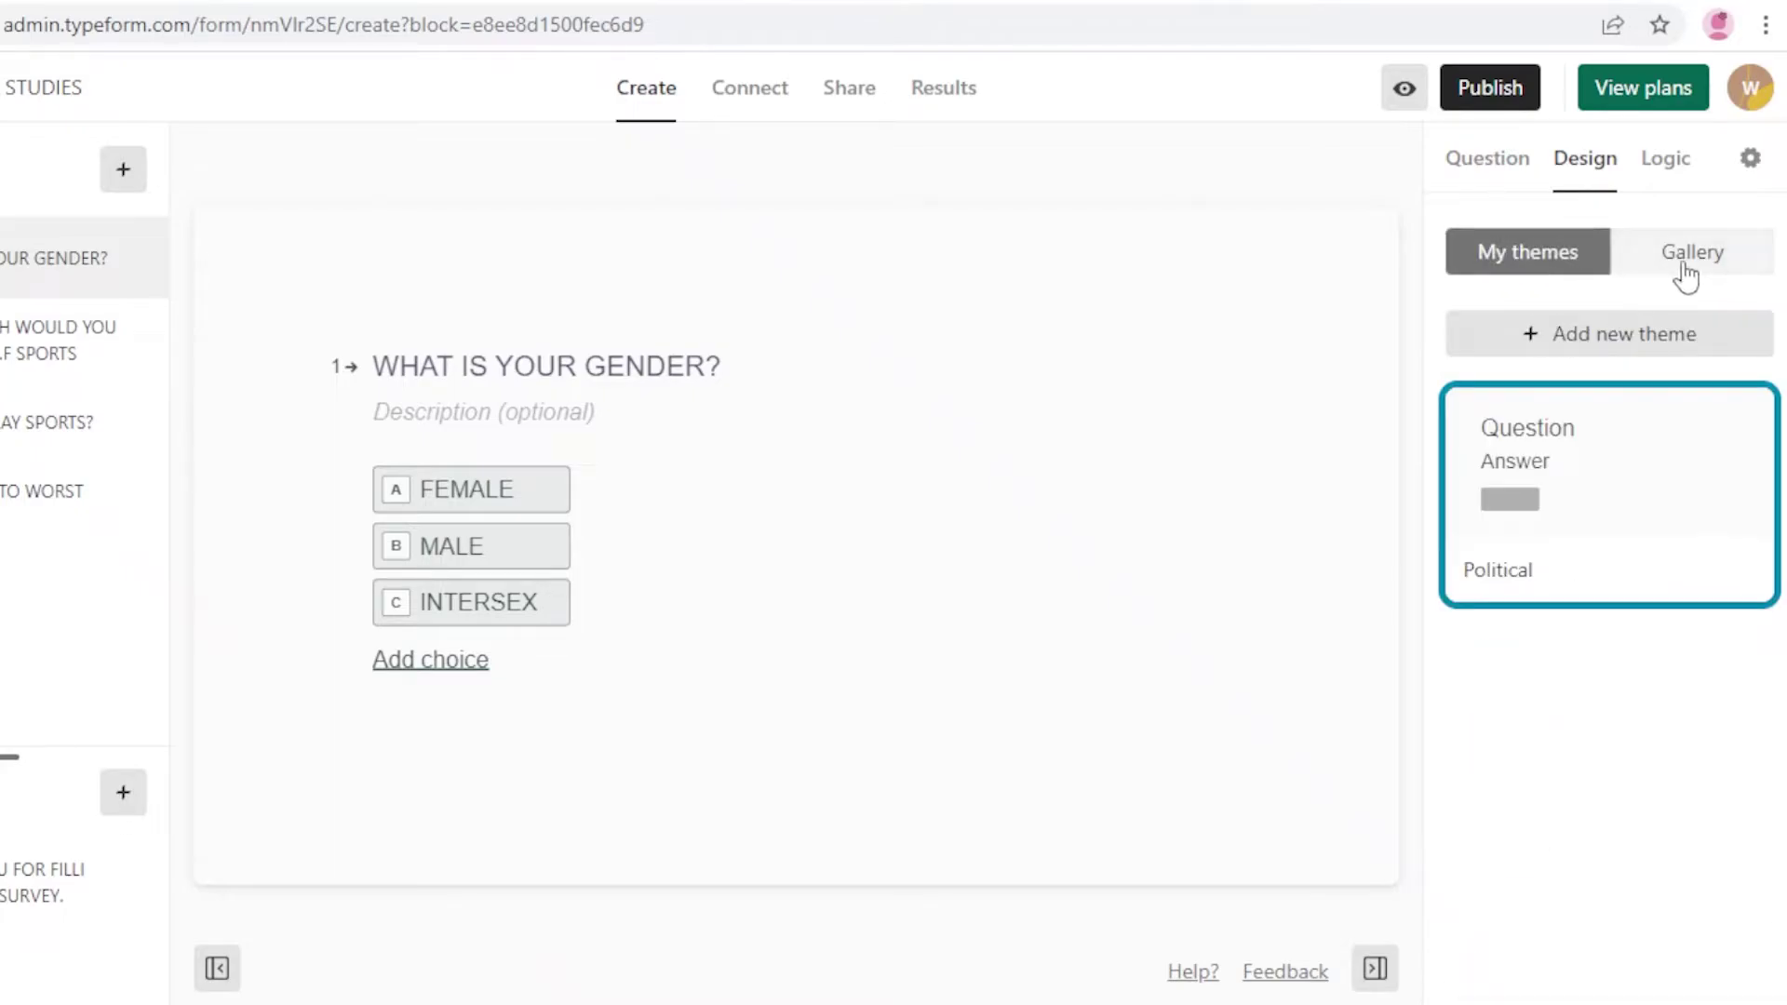
left_click(1681, 271)
mouse_move(1680, 491)
scroll(1539, 571, "down", 10)
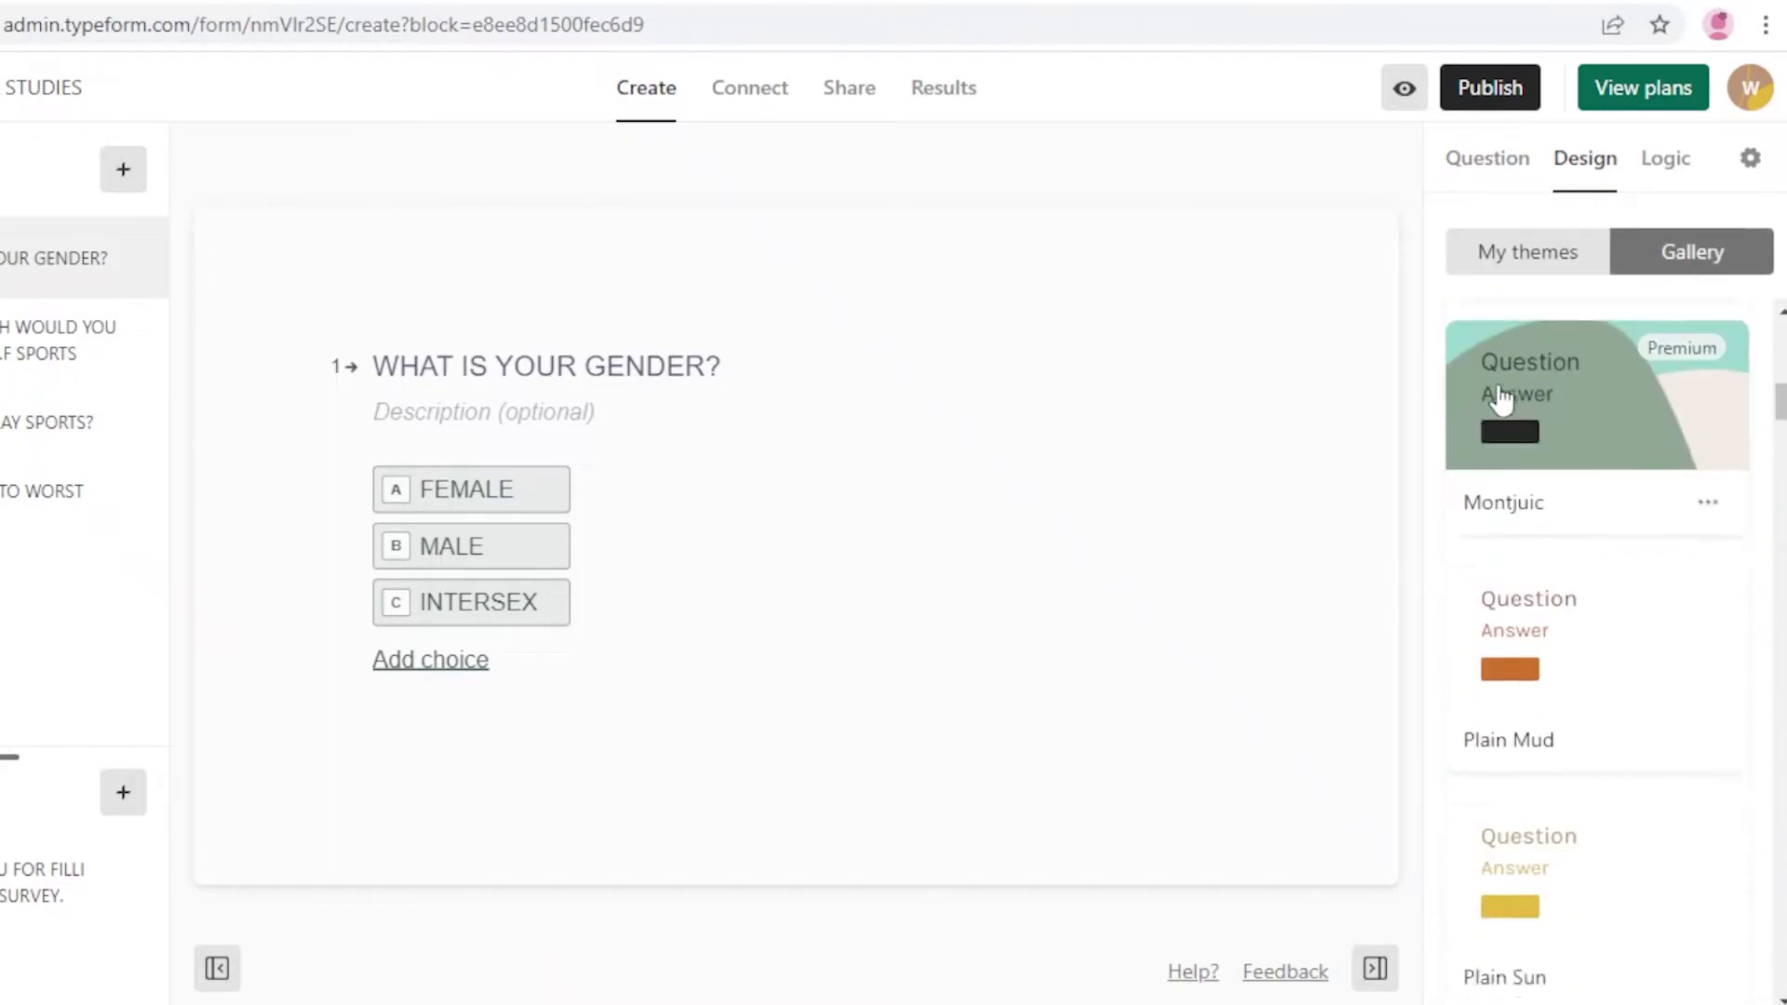
scroll(1651, 465, "up", 1)
scroll(1635, 522, "down", 12)
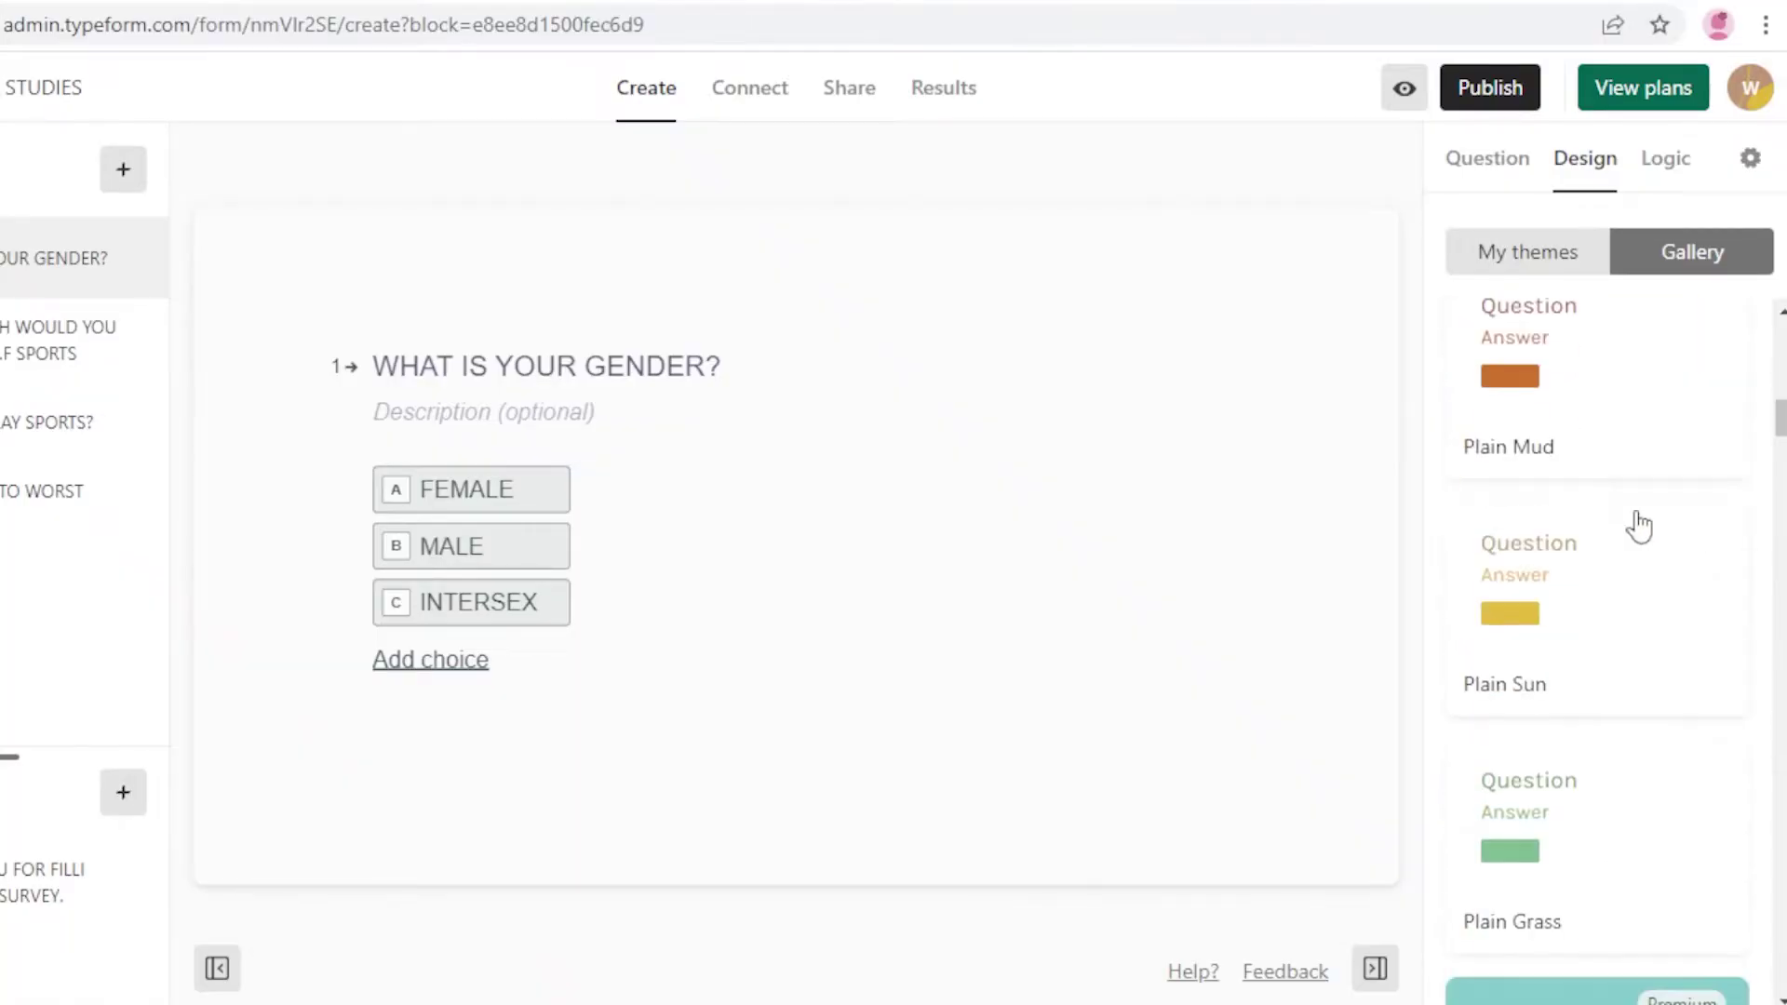
scroll(1626, 512, "down", 8)
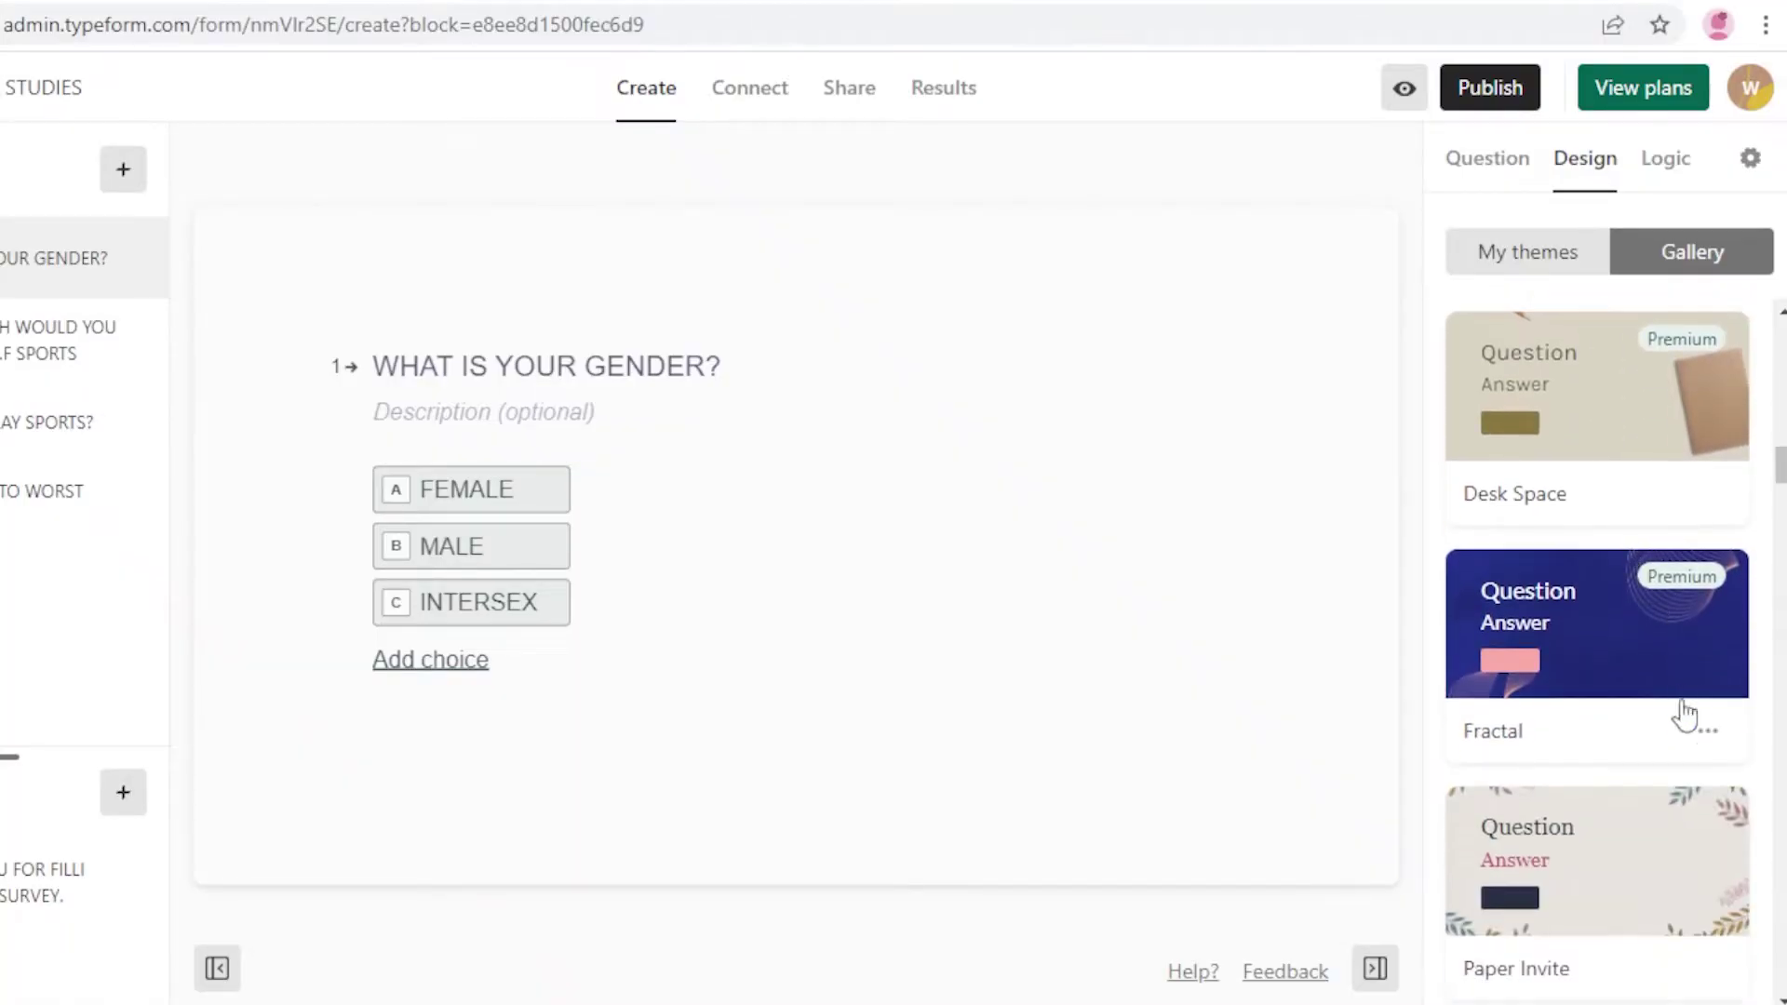
scroll(1648, 782, "up", 12)
scroll(1543, 571, "up", 6)
scroll(1567, 606, "down", 1)
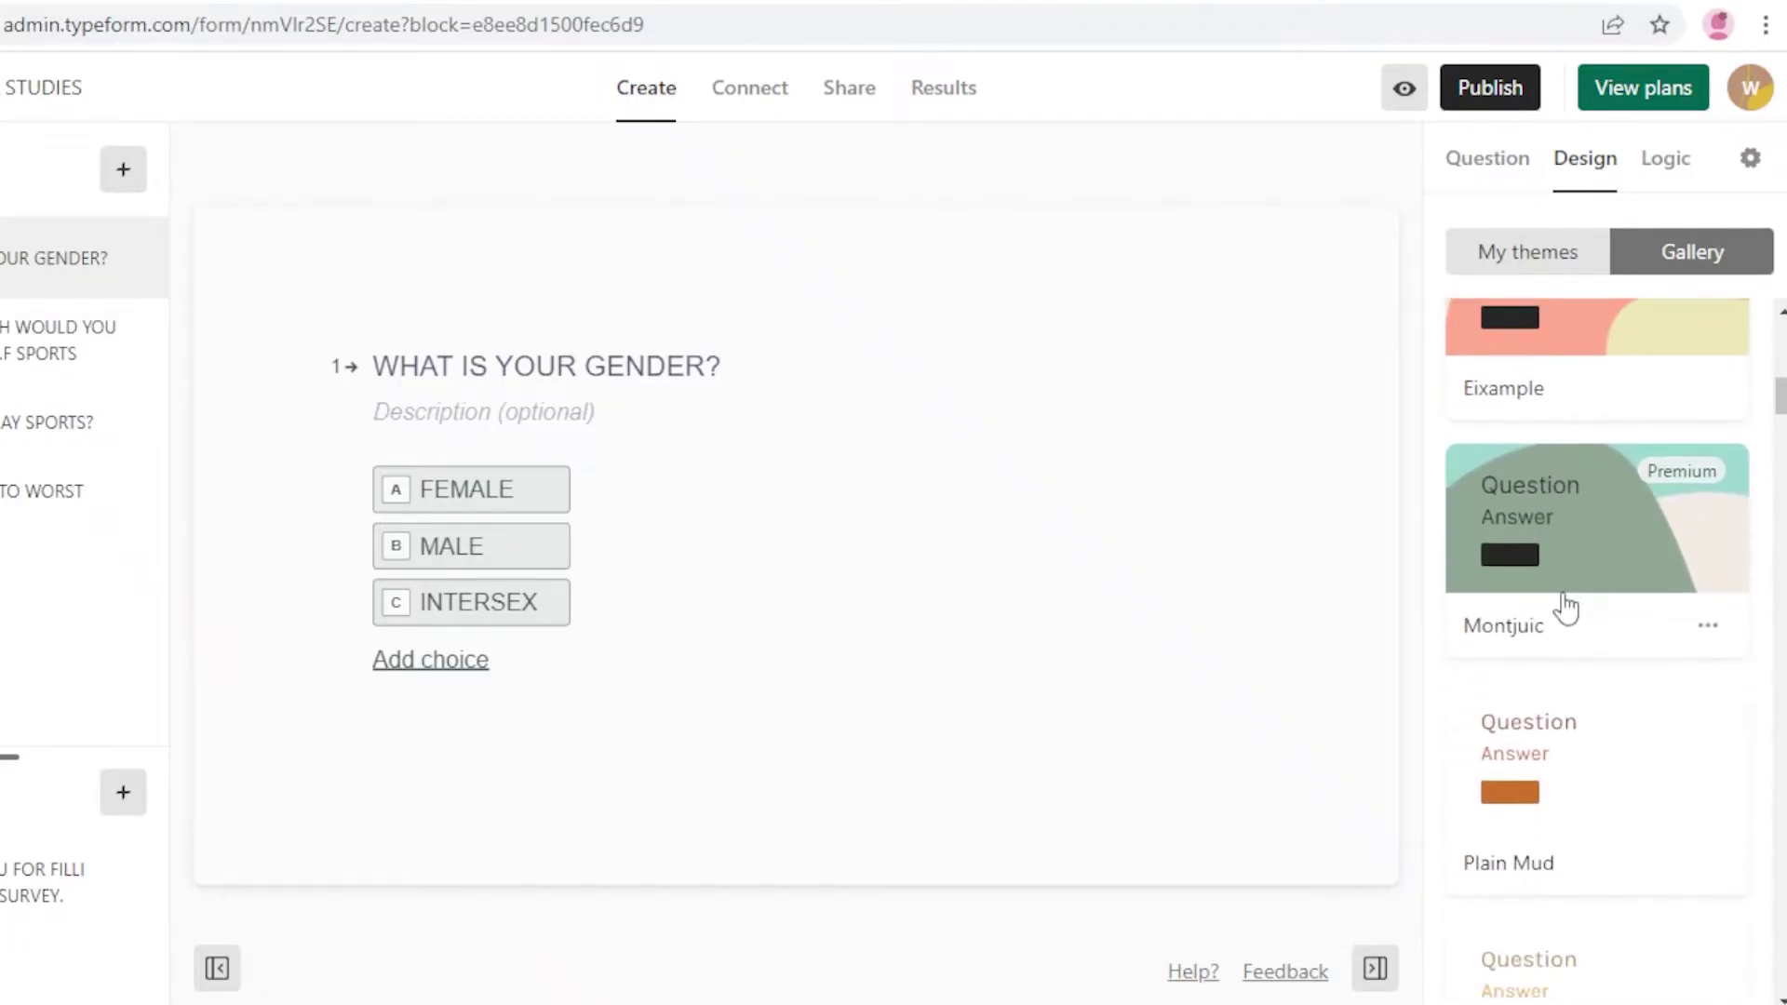
scroll(1556, 607, "up", 8)
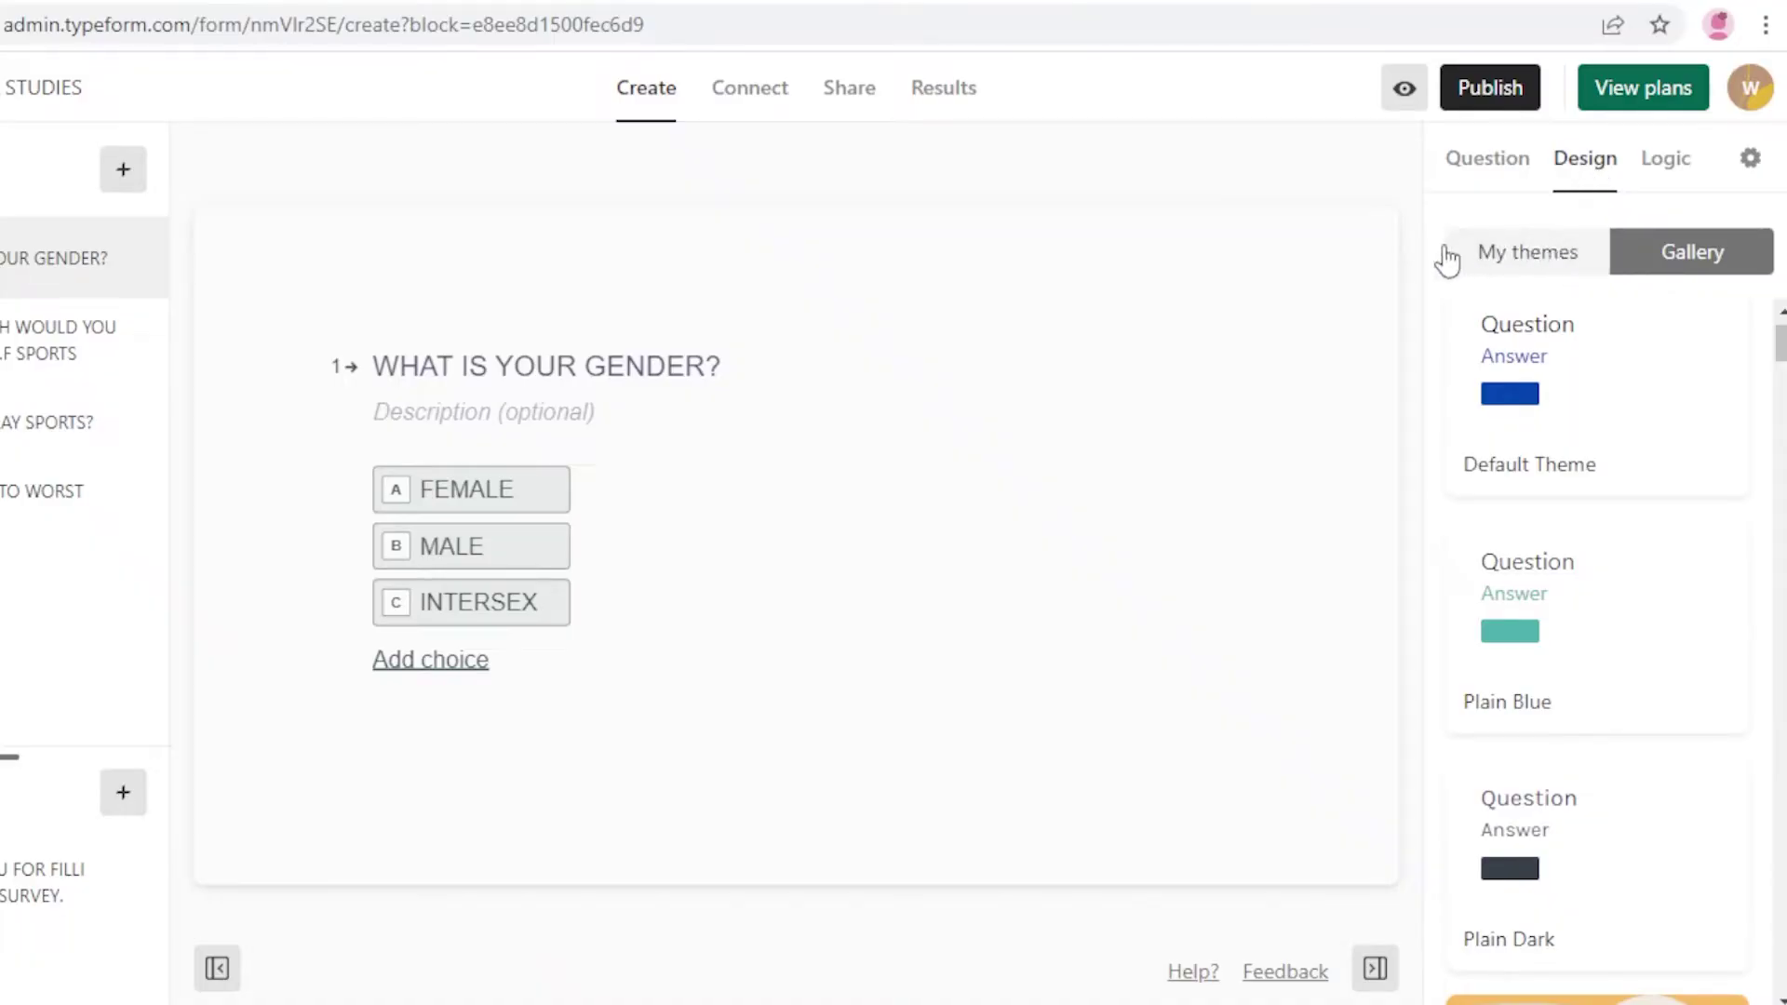
left_click(1648, 186)
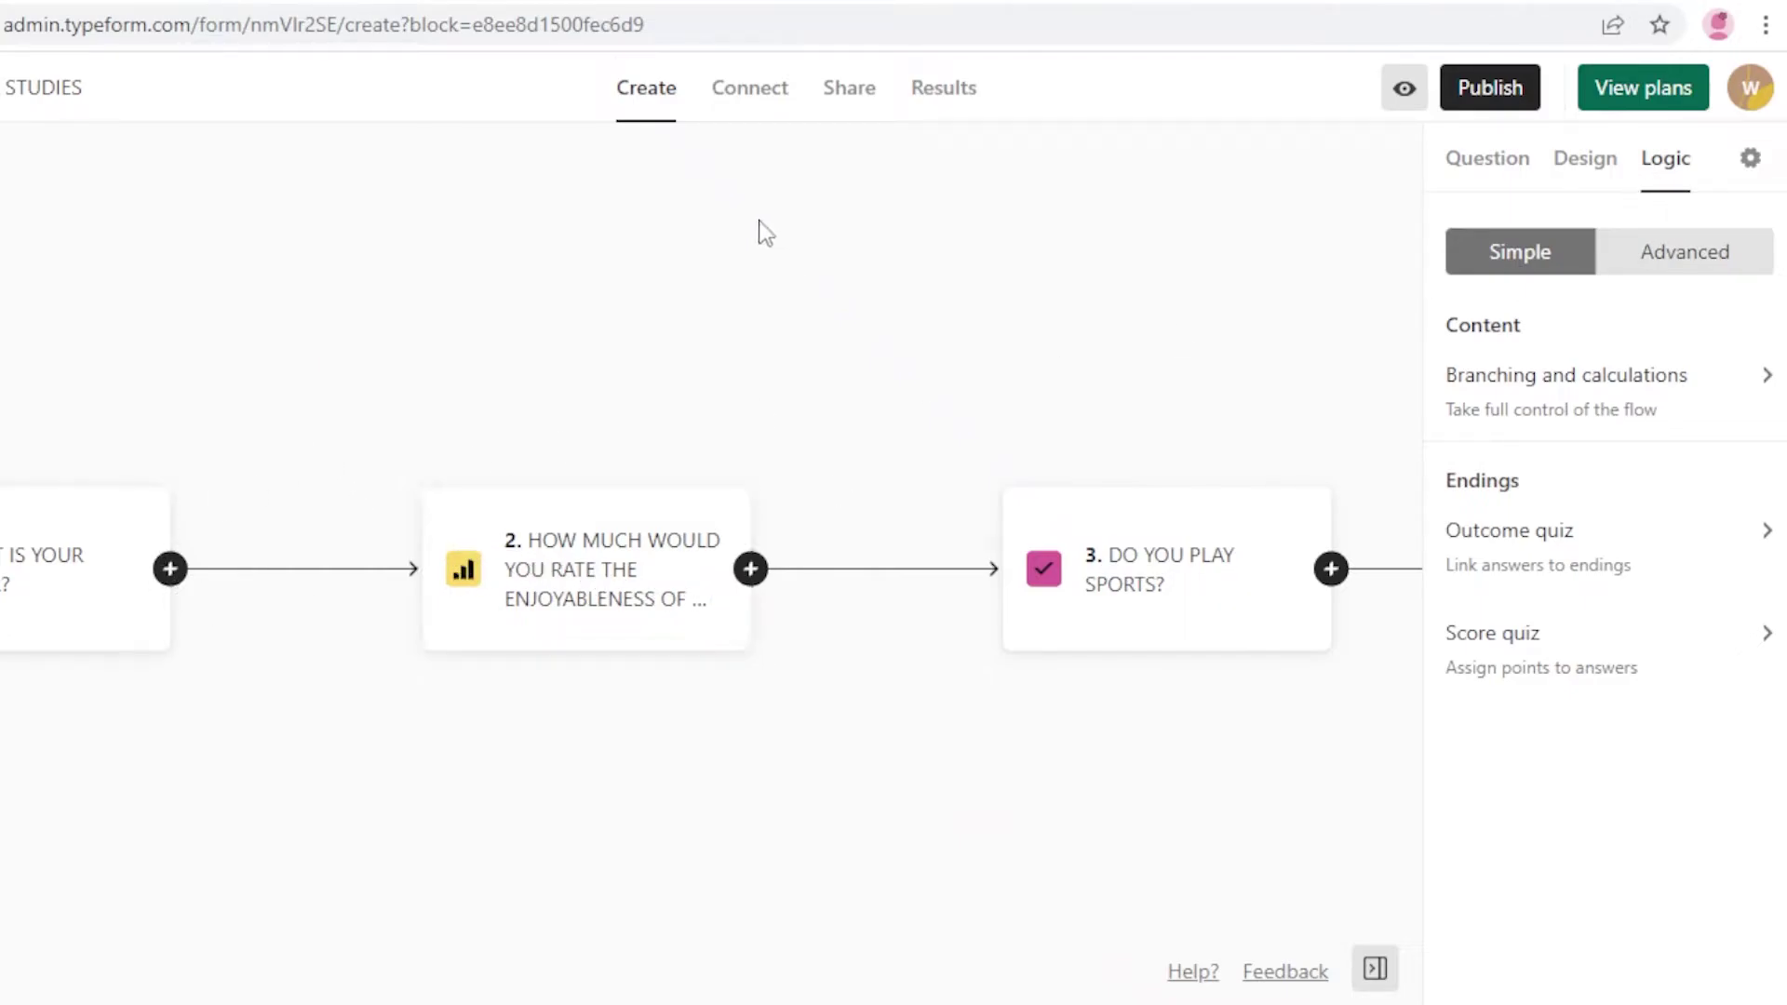
Close the logic map with Escape to return to question 1, WHAT IS YOUR GENDER?
key("Escape")
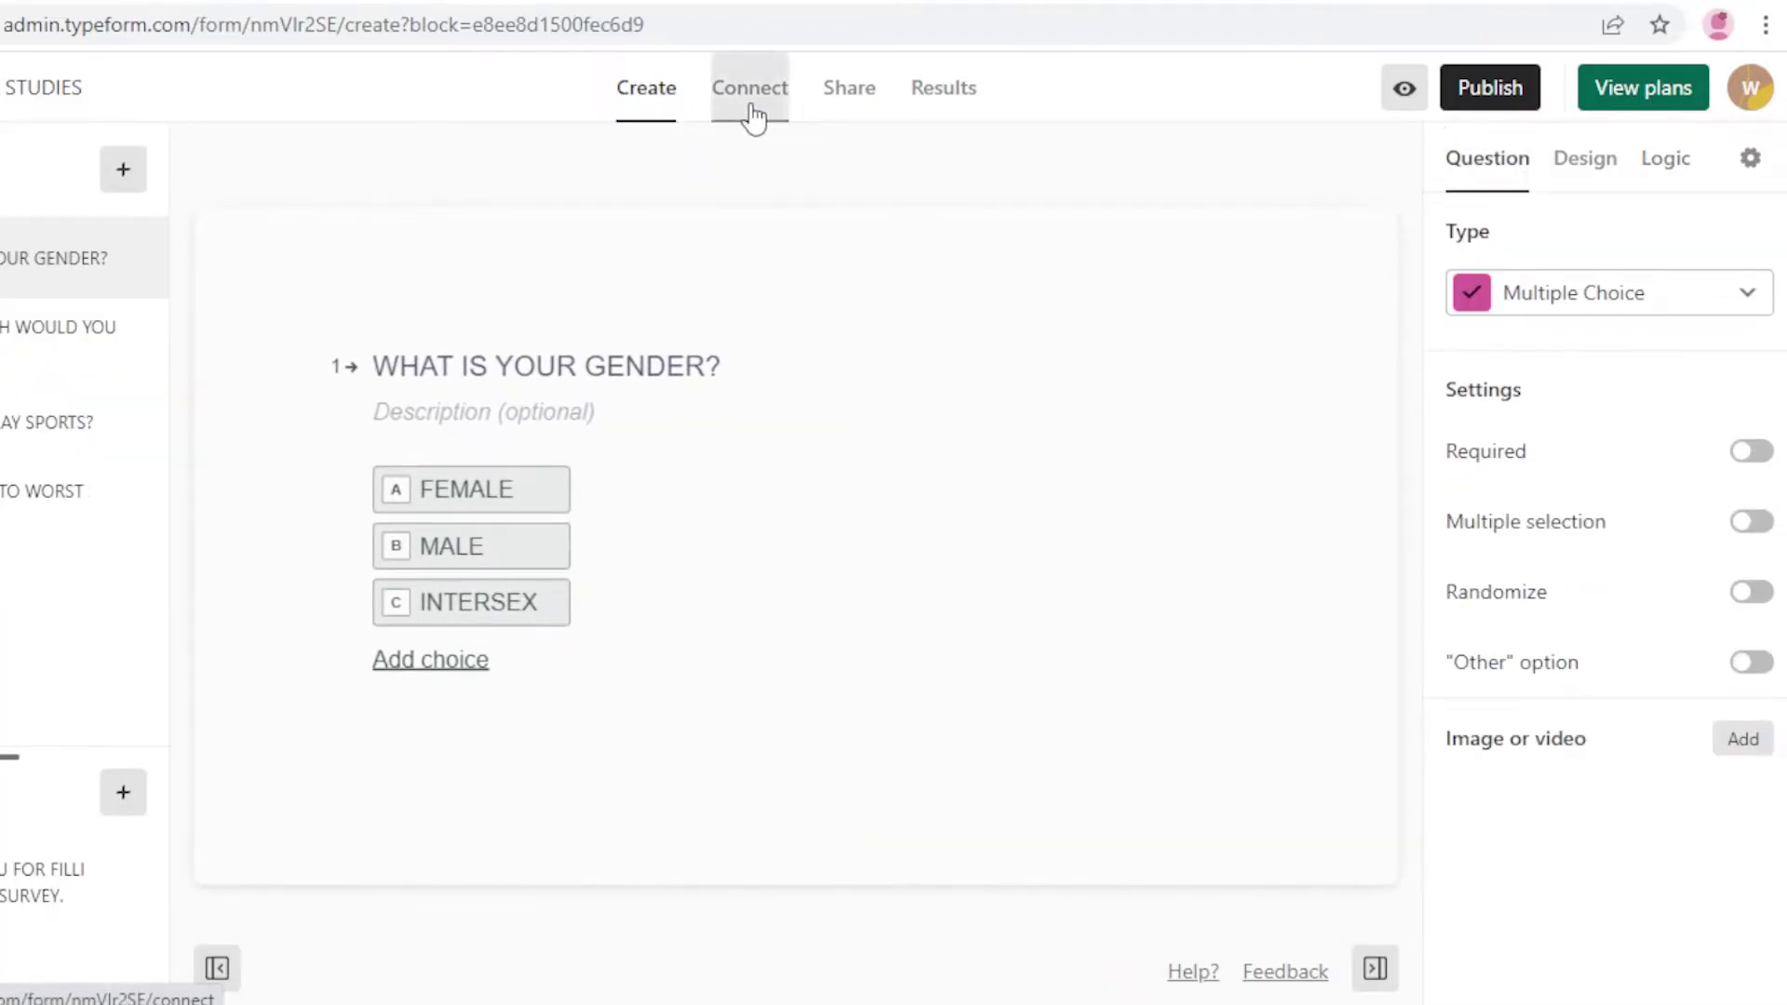
left_click(752, 113)
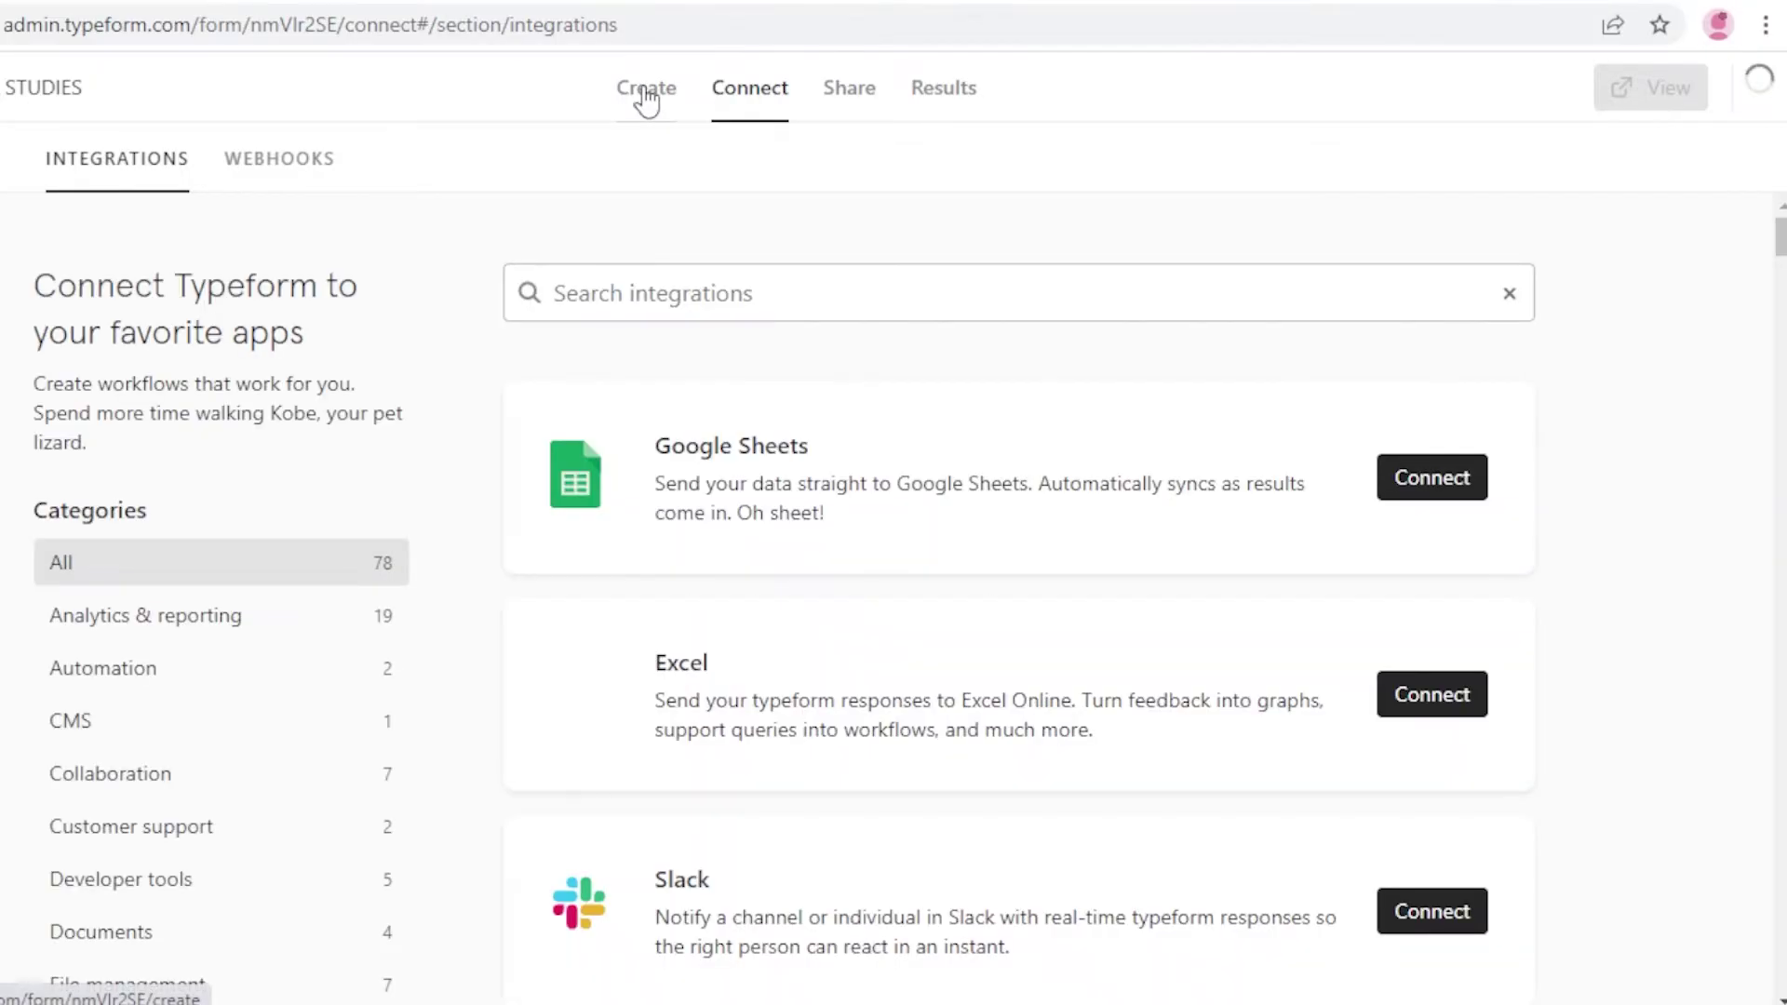
scroll(934, 584, "down", 5)
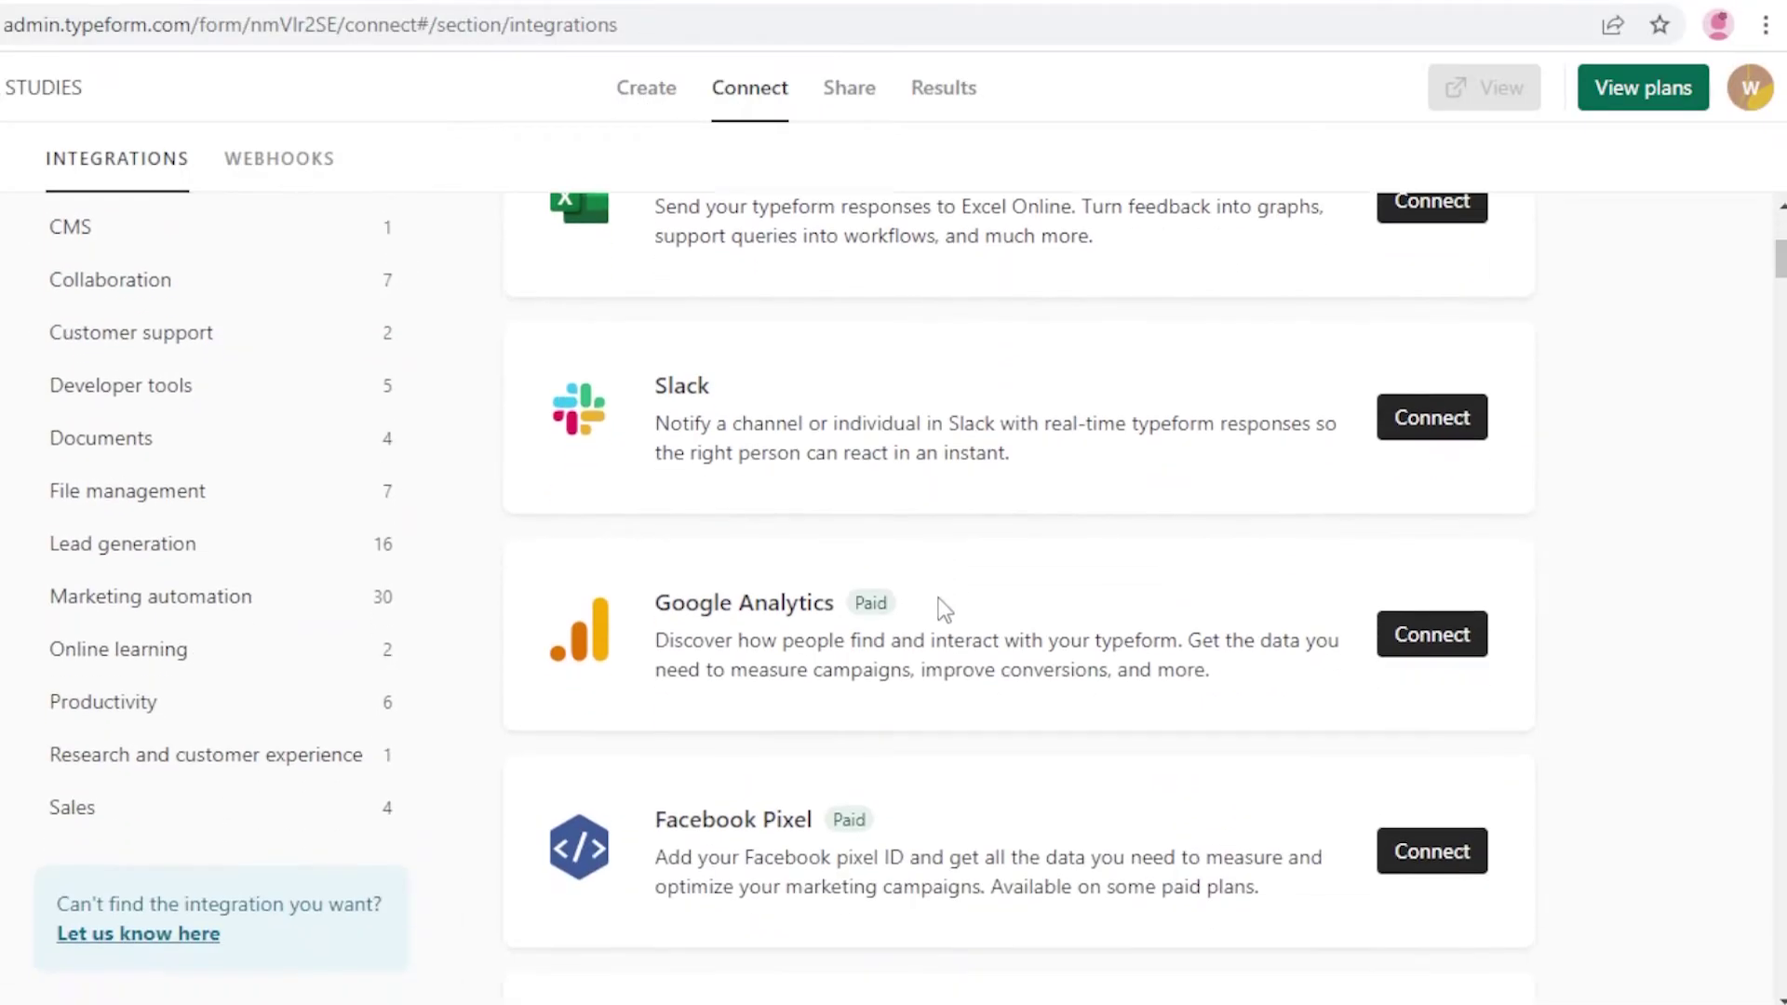
scroll(936, 605, "down", 10)
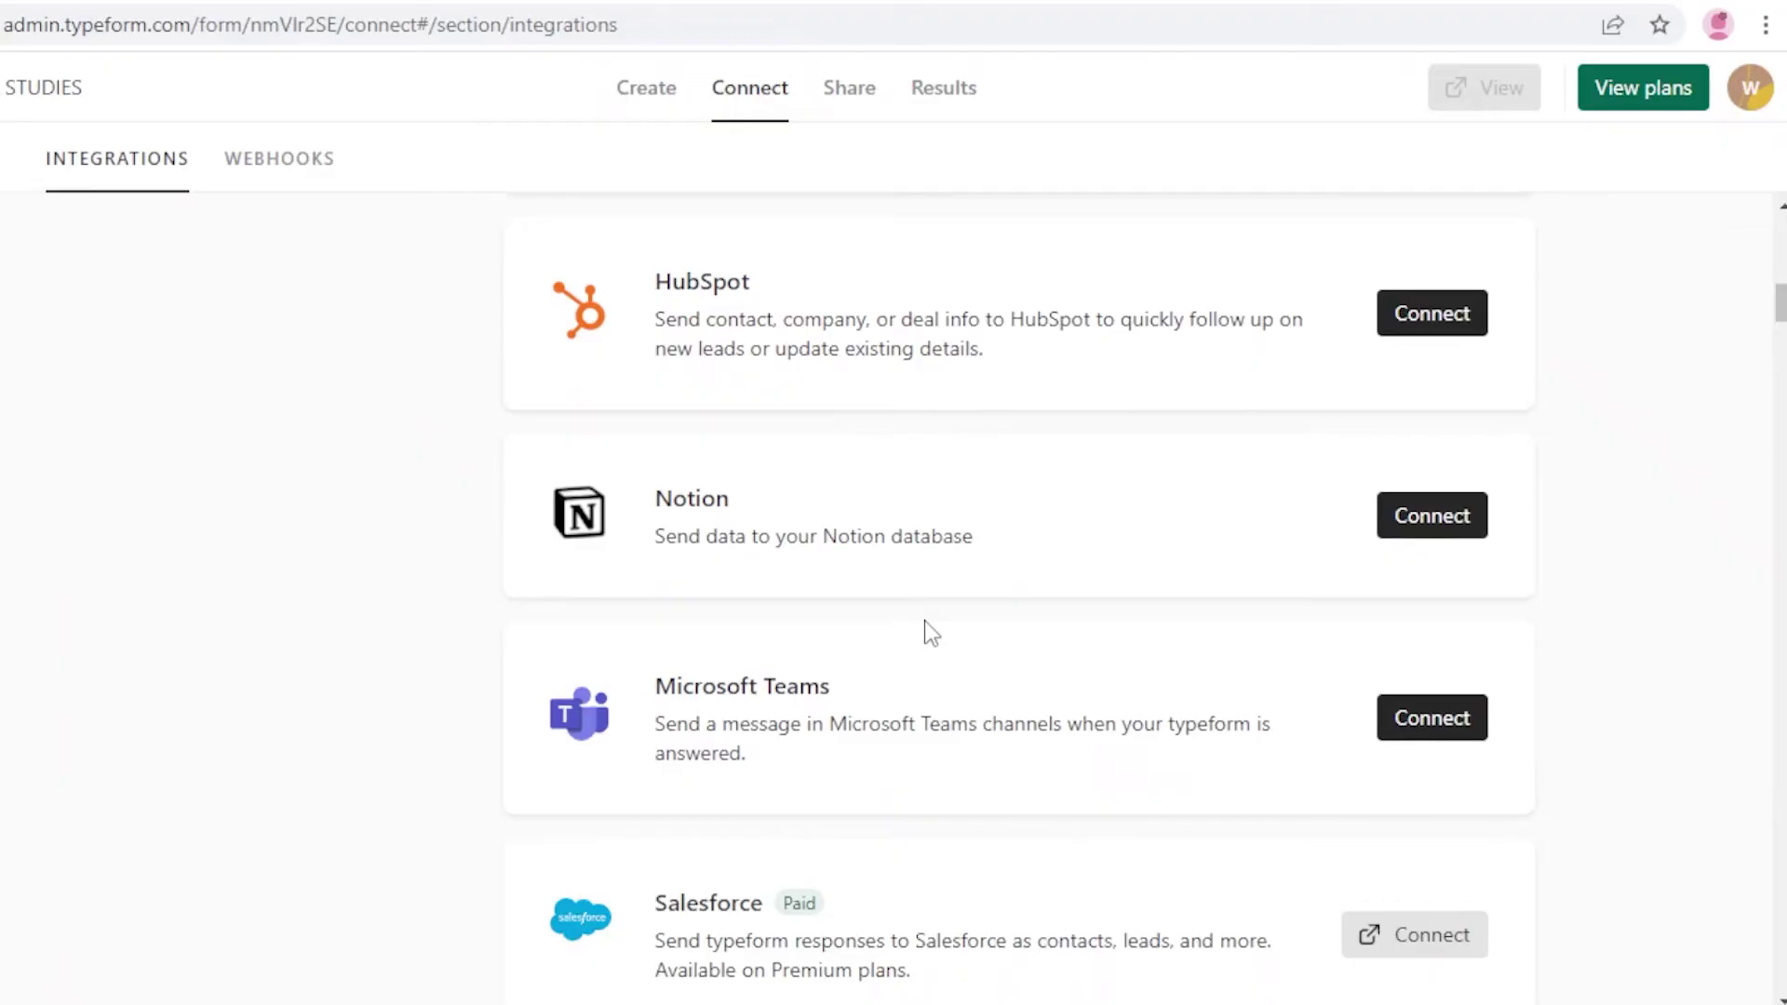
scroll(928, 628, "down", 3)
scroll(922, 631, "up", 15)
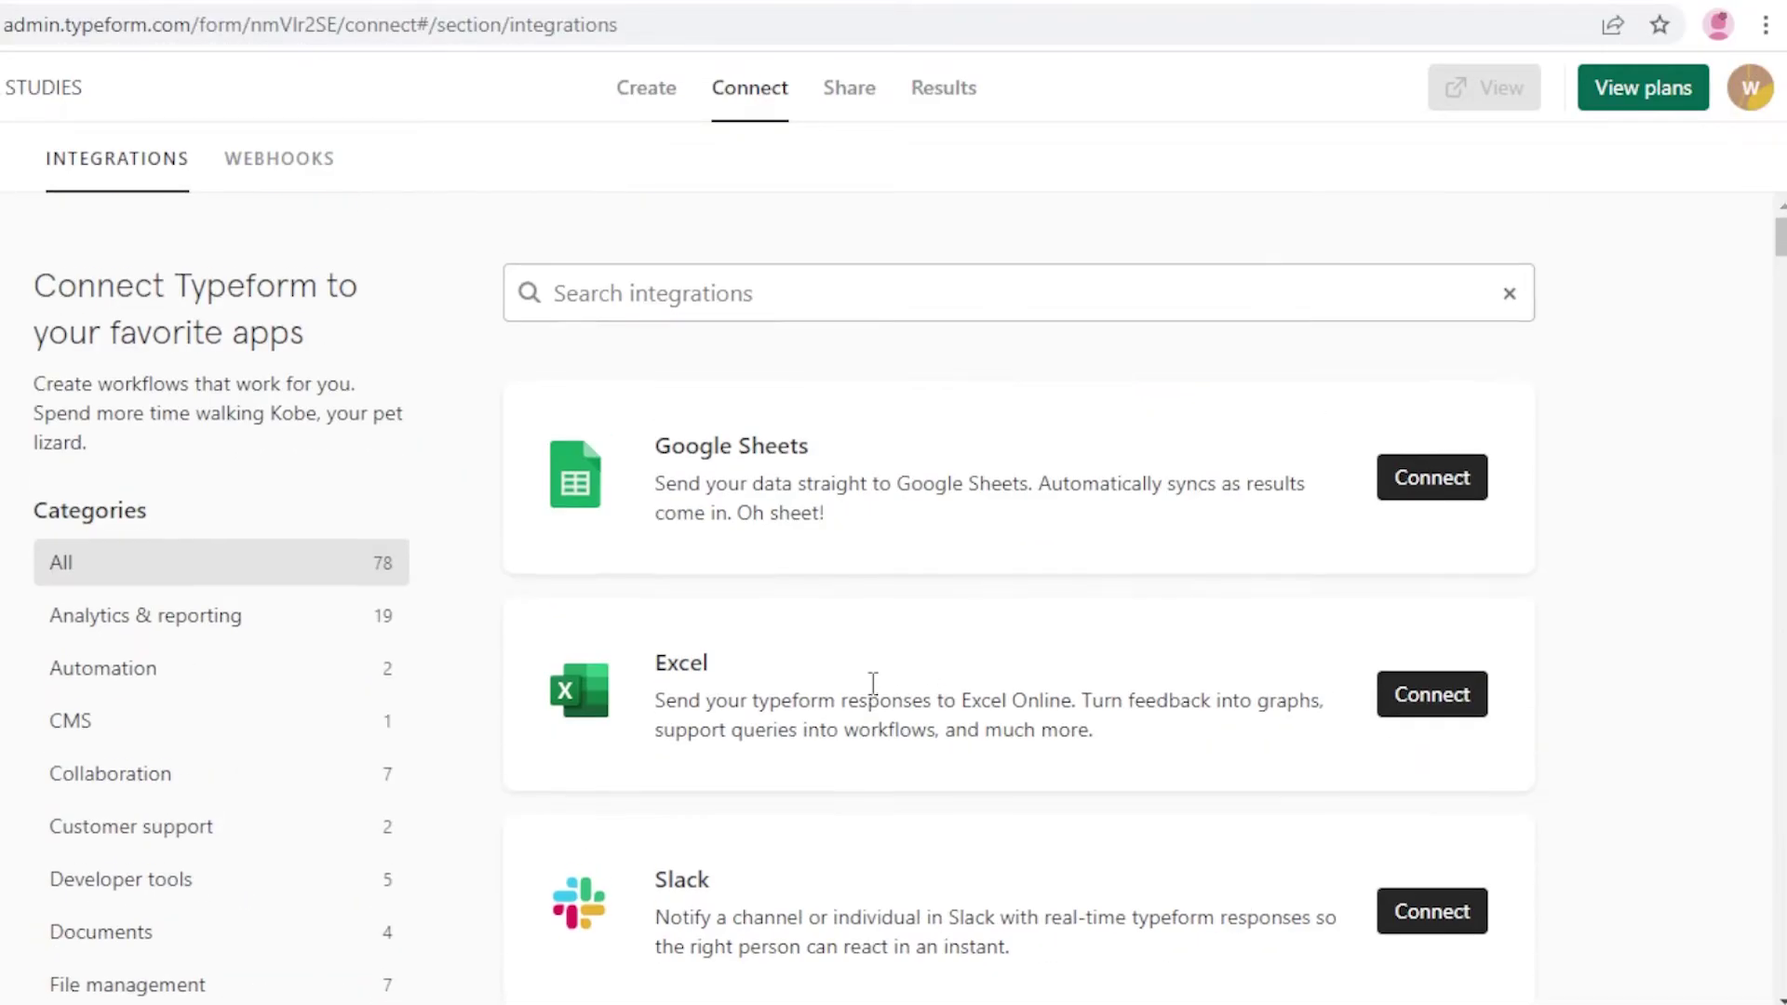
left_click(672, 99)
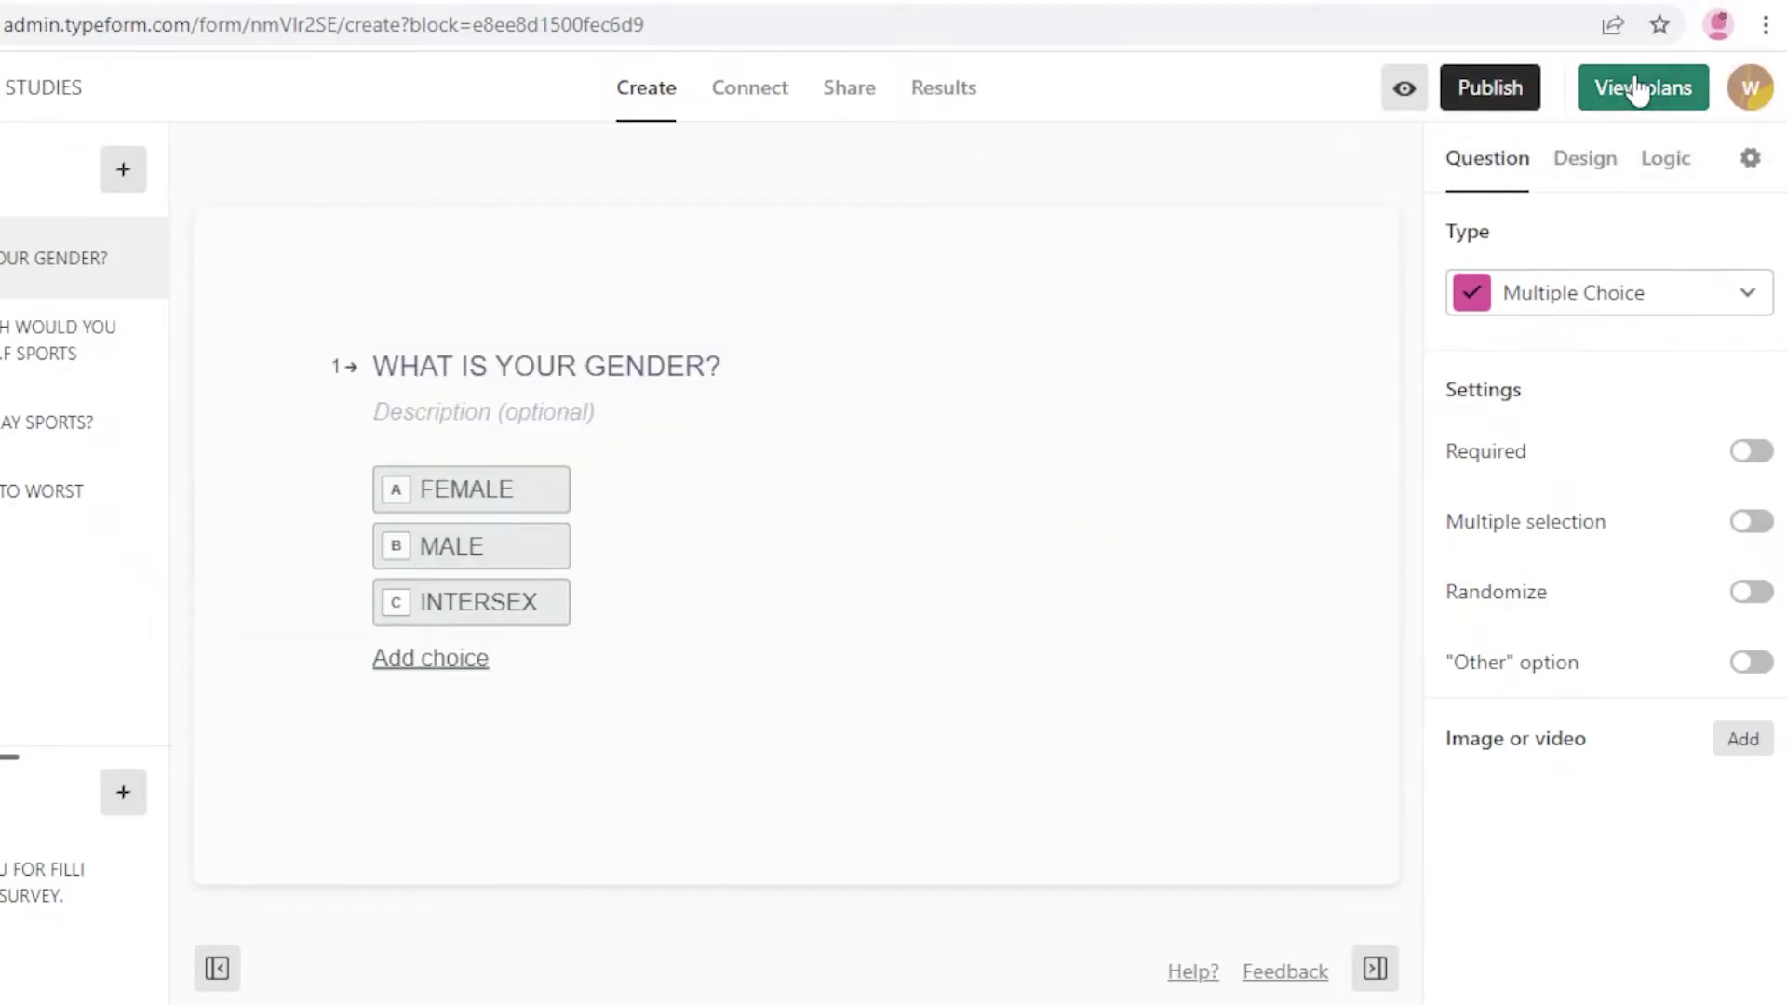
Publish the GENDER STUDIES poll, copy its share link, and view the Share your typeform page.
left_click(1510, 96)
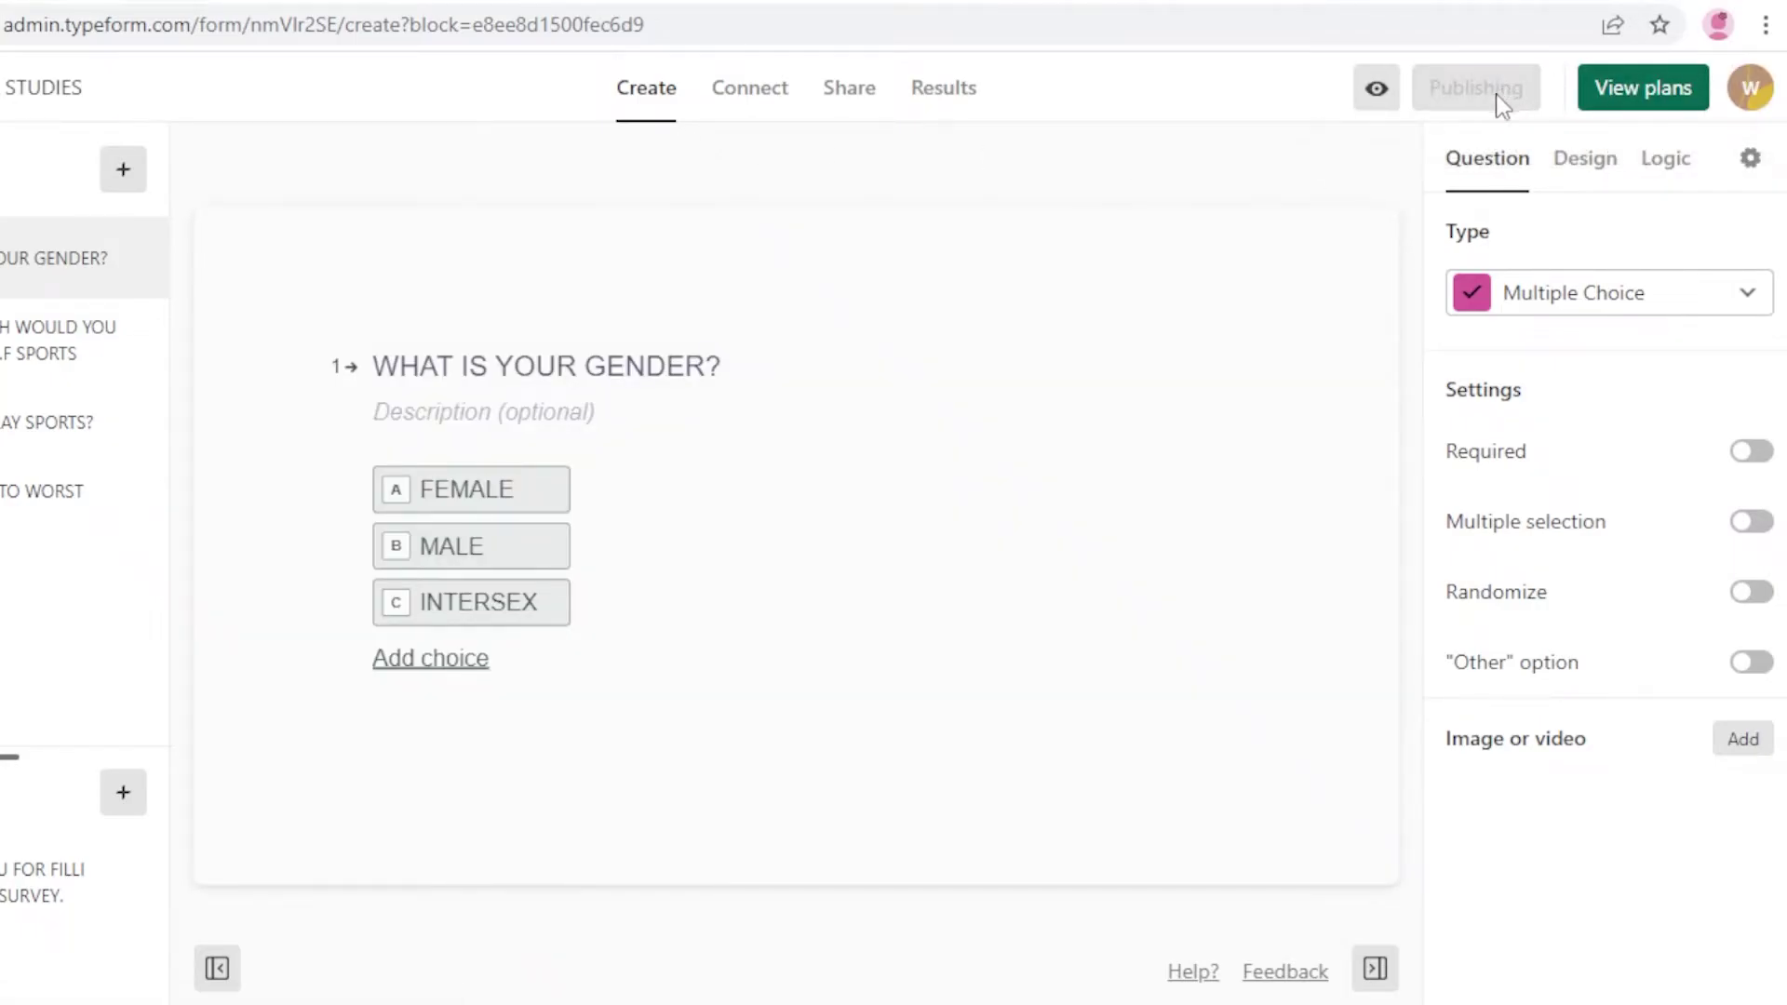
left_click(1533, 247)
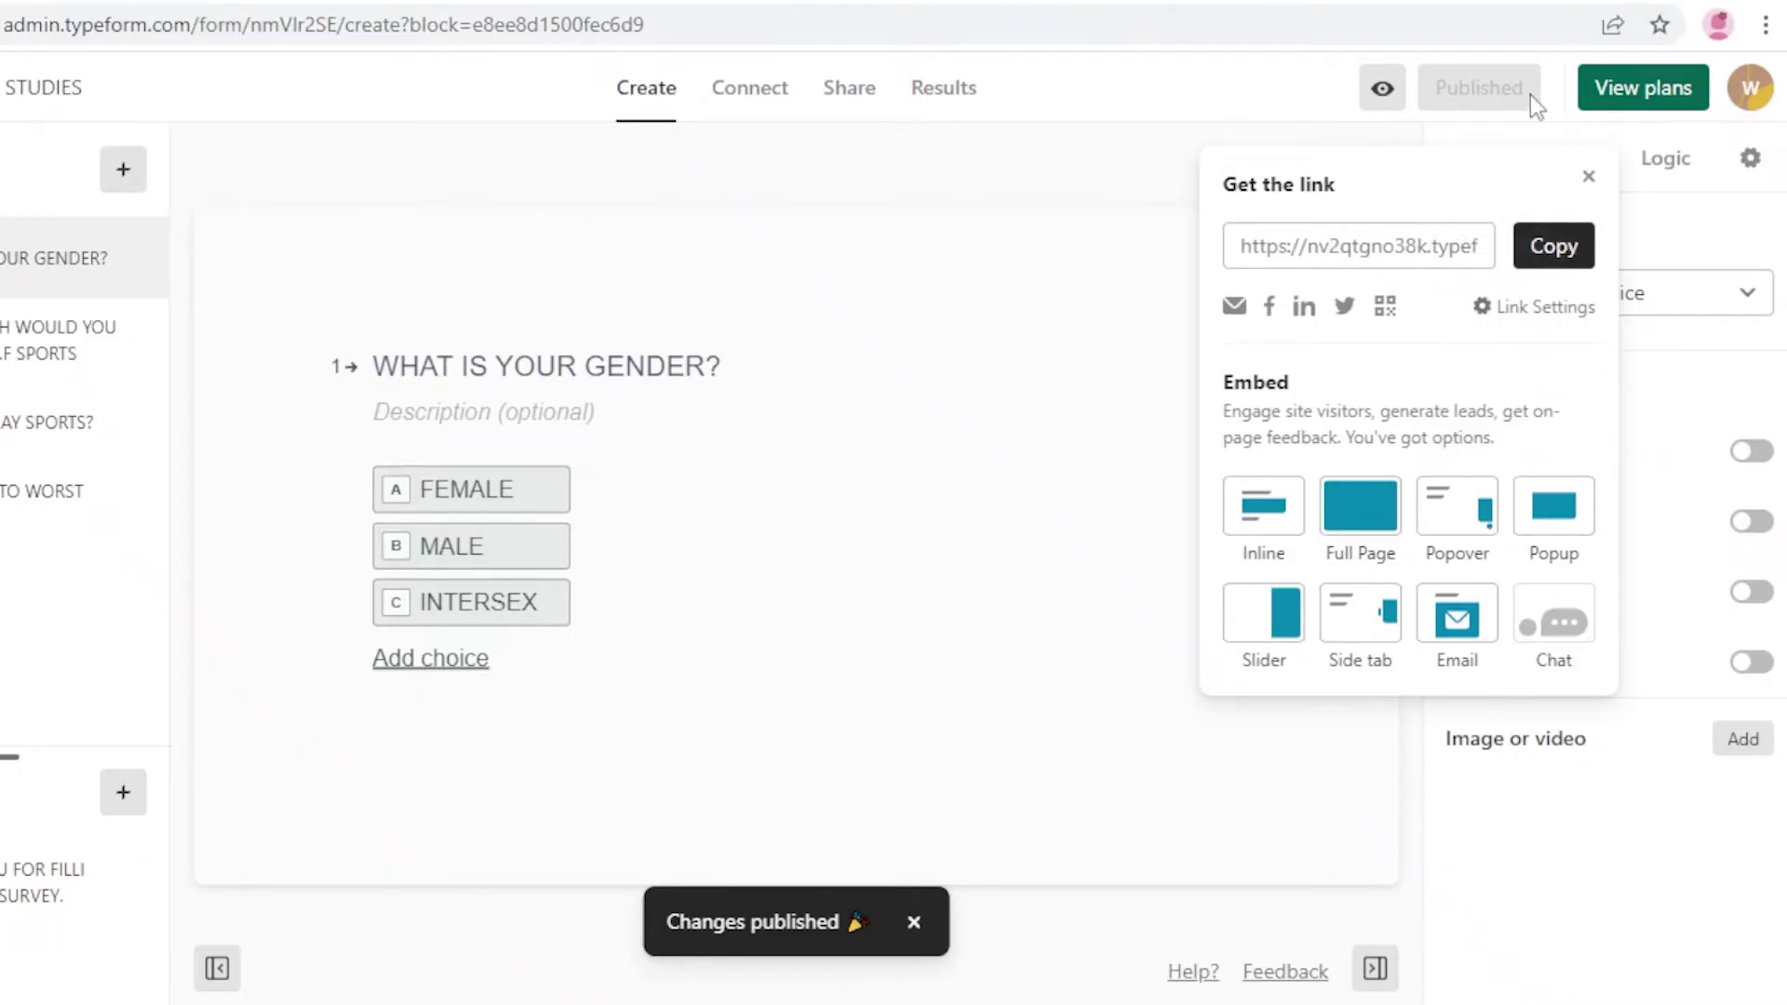
left_click(843, 102)
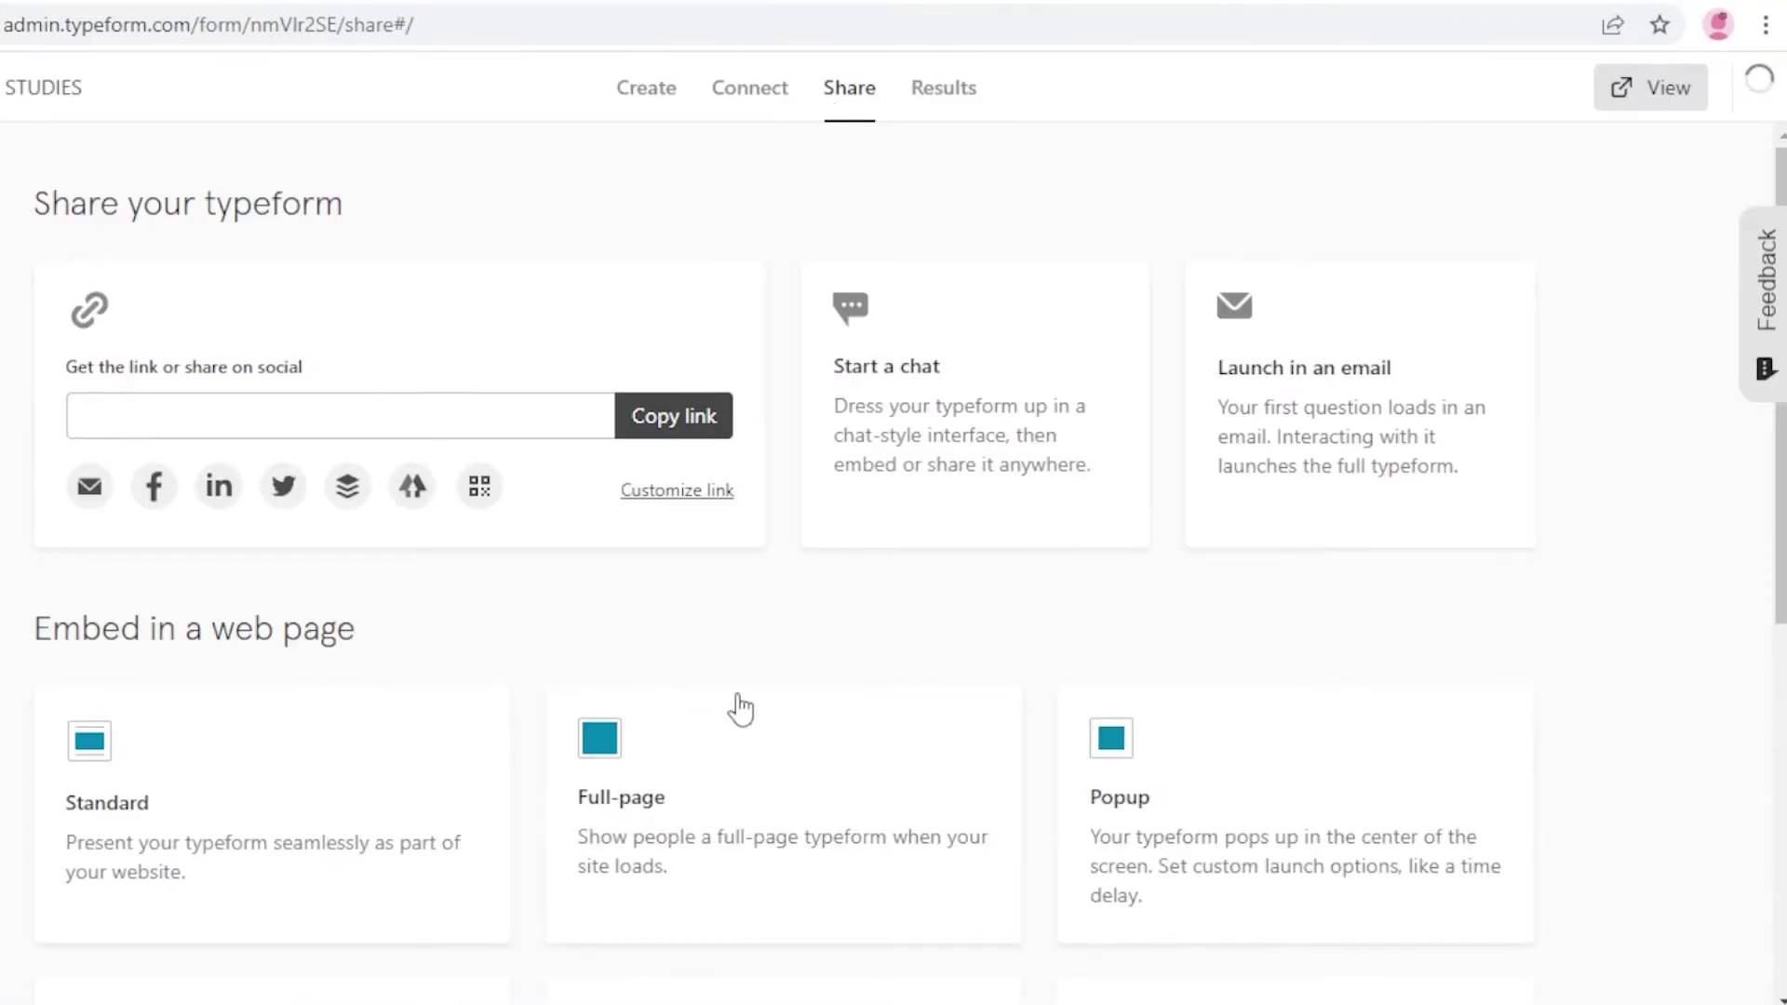
Scroll the Share page, then view the poll's Results Insights showing 0 views, starts and submissions.
scroll(738, 710, "down", 5)
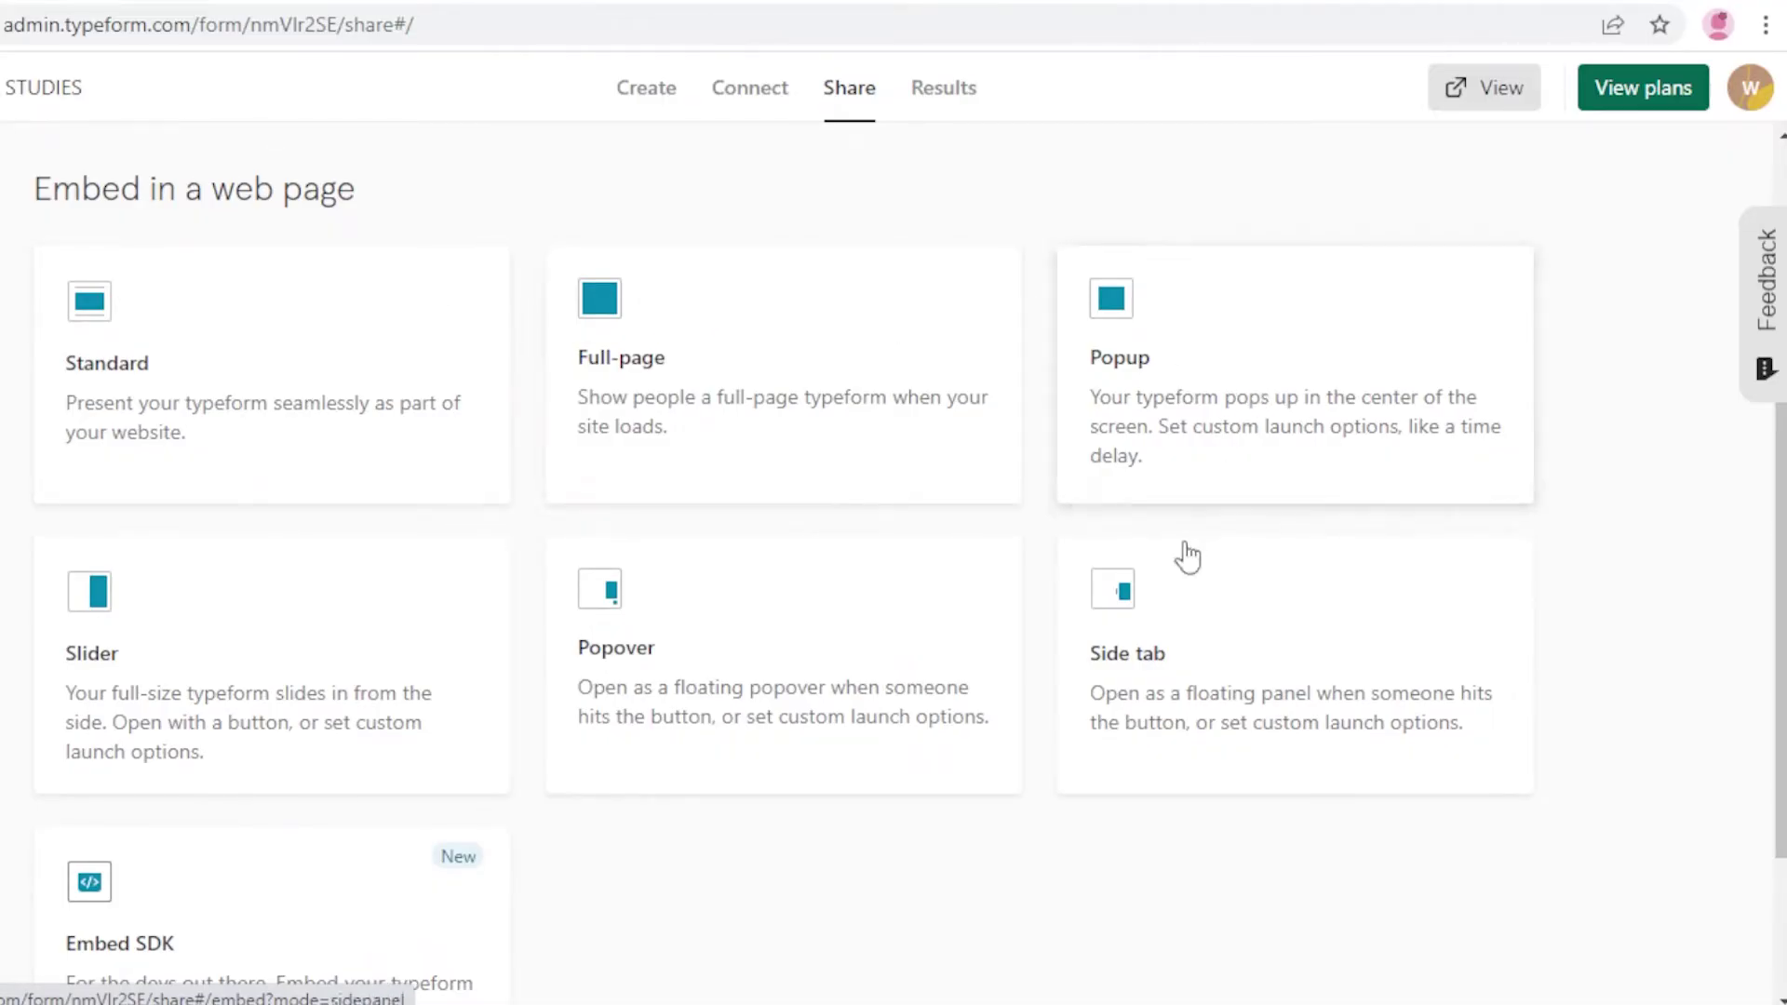
scroll(120, 698, "up", 2)
scroll(120, 710, "down", 4)
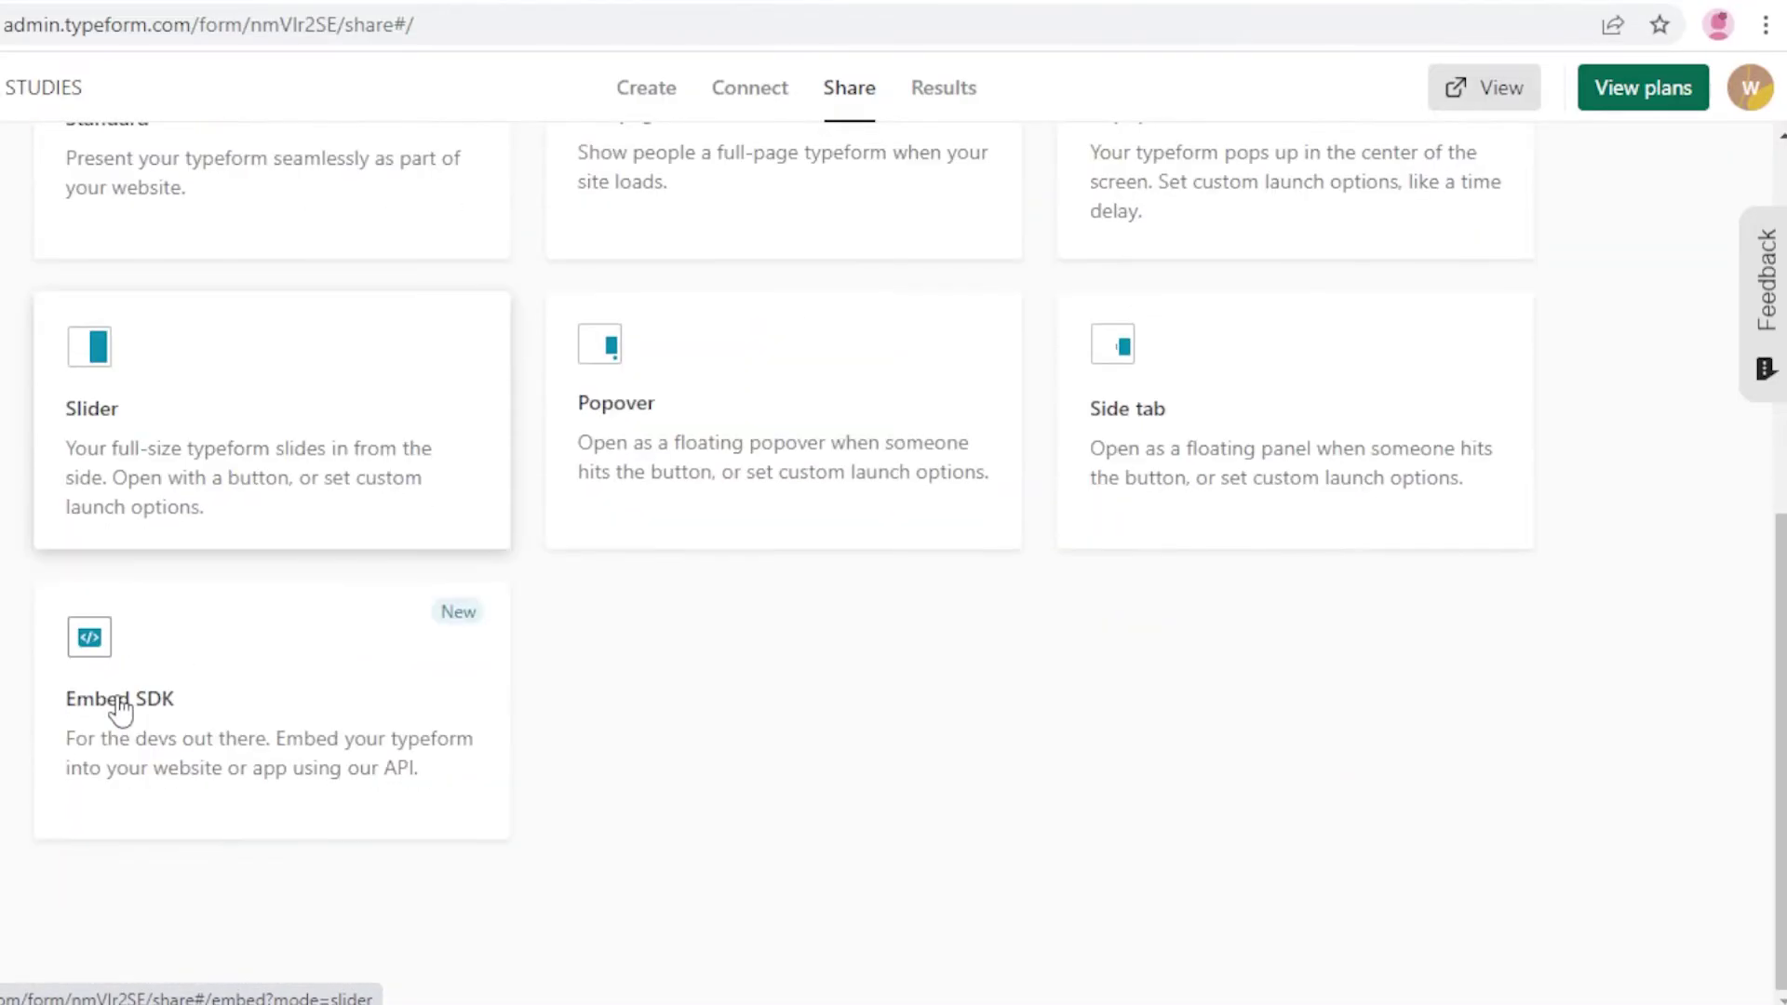
scroll(120, 711, "up", 7)
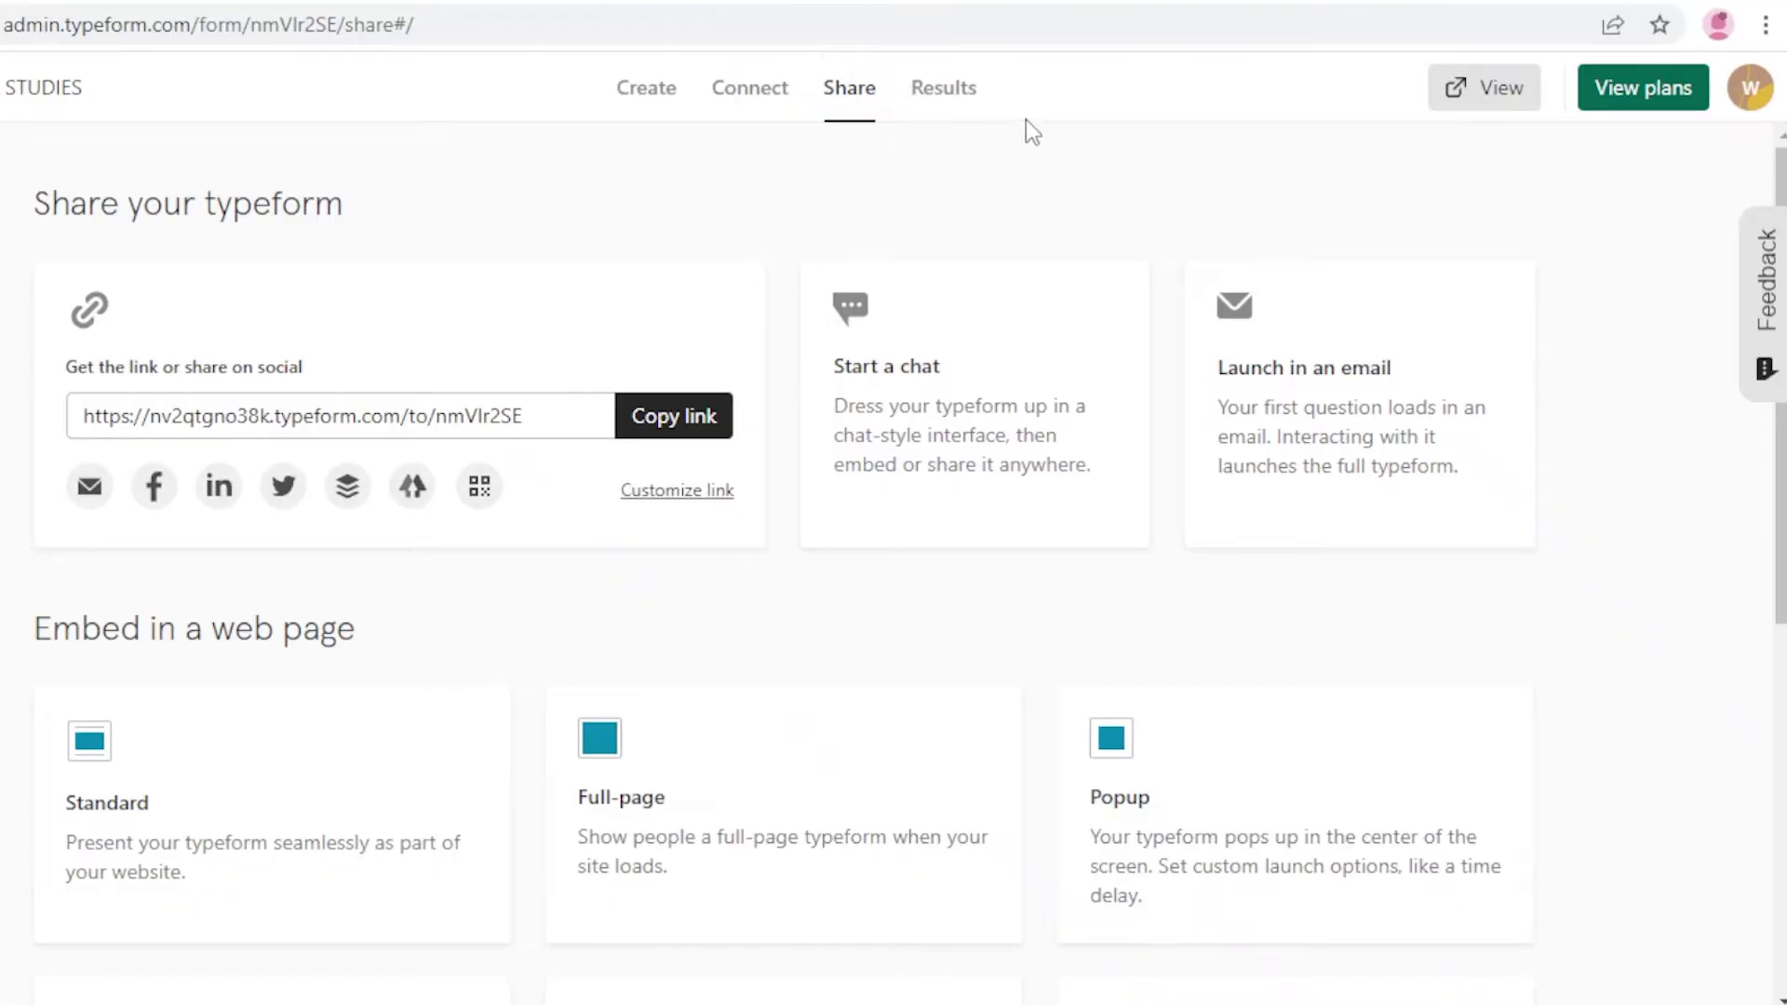
left_click(967, 104)
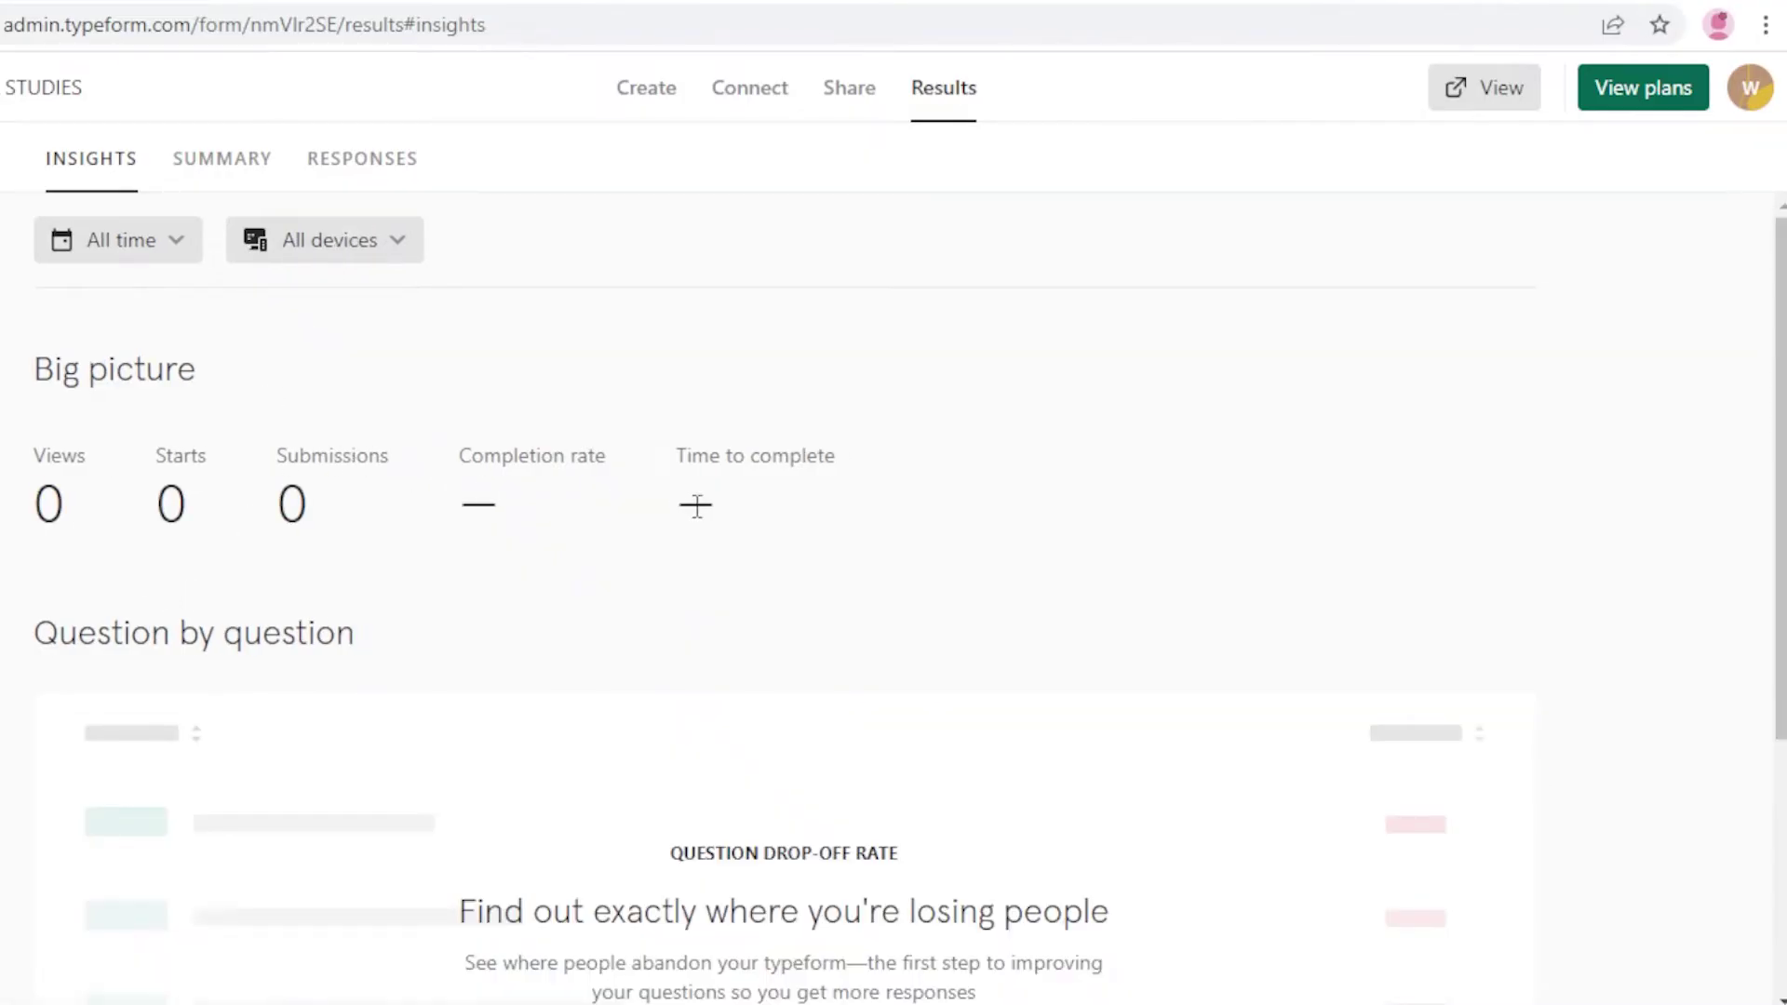
Check the All devices and All time result filters and scroll through Insights.
left_click(339, 244)
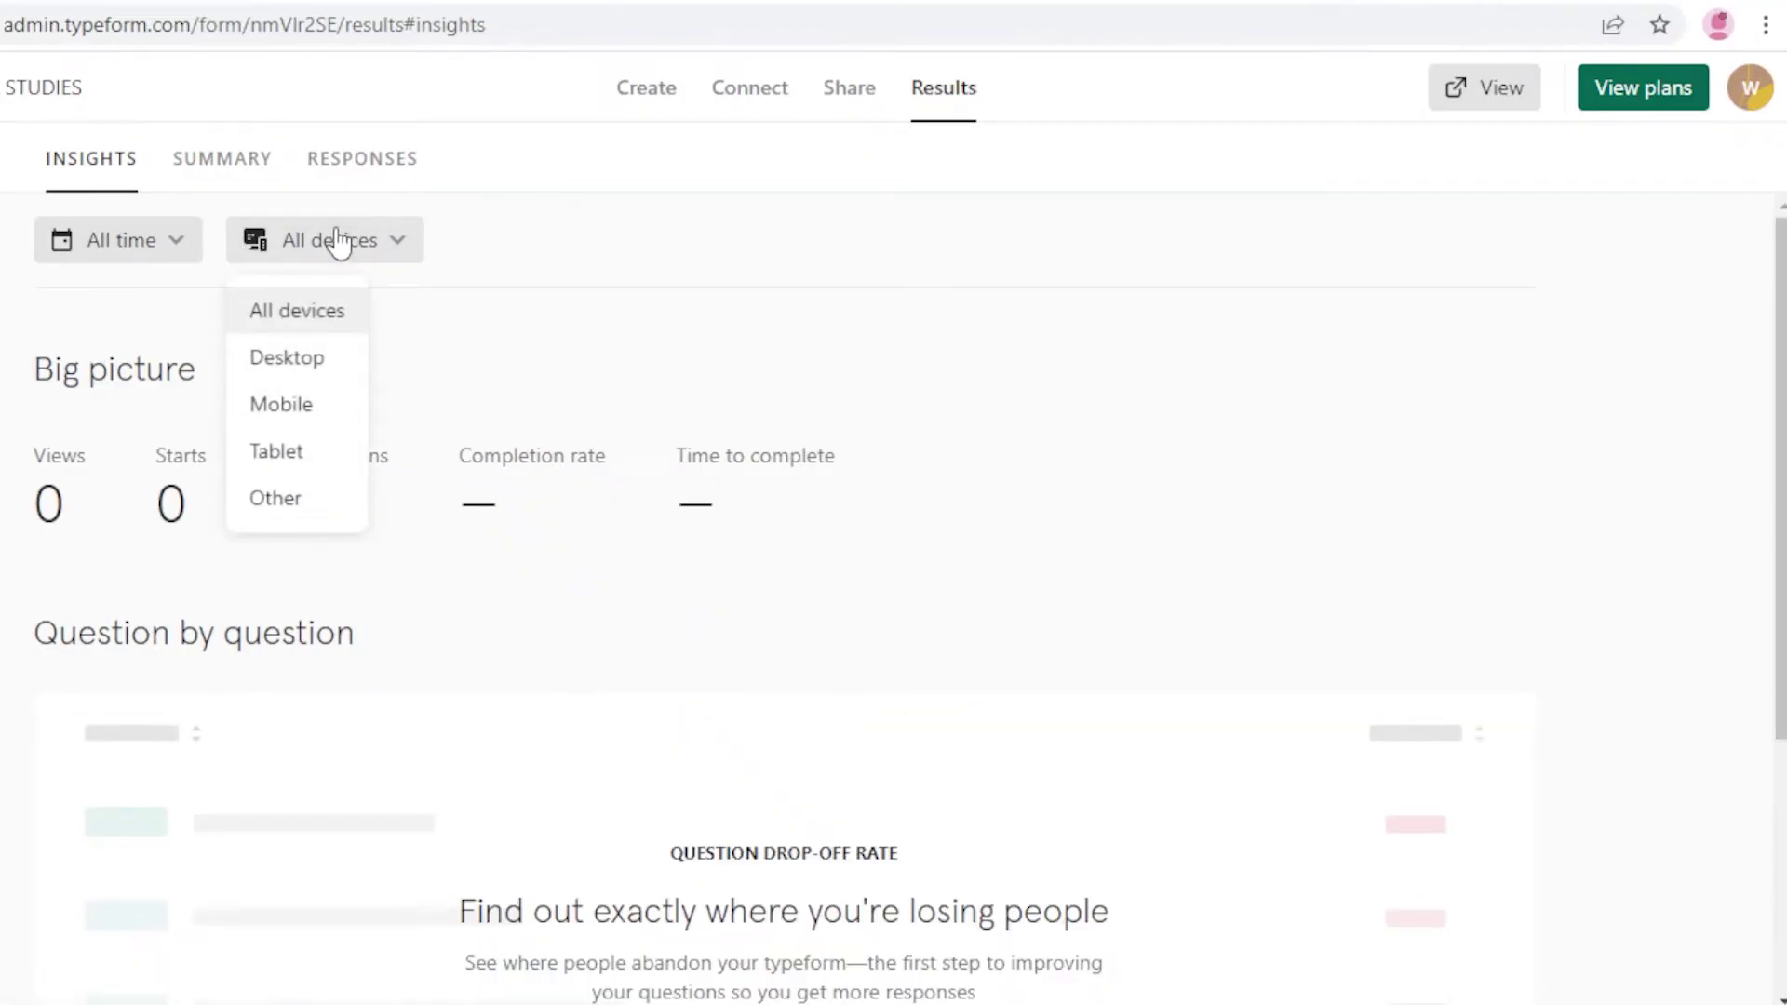
left_click(168, 244)
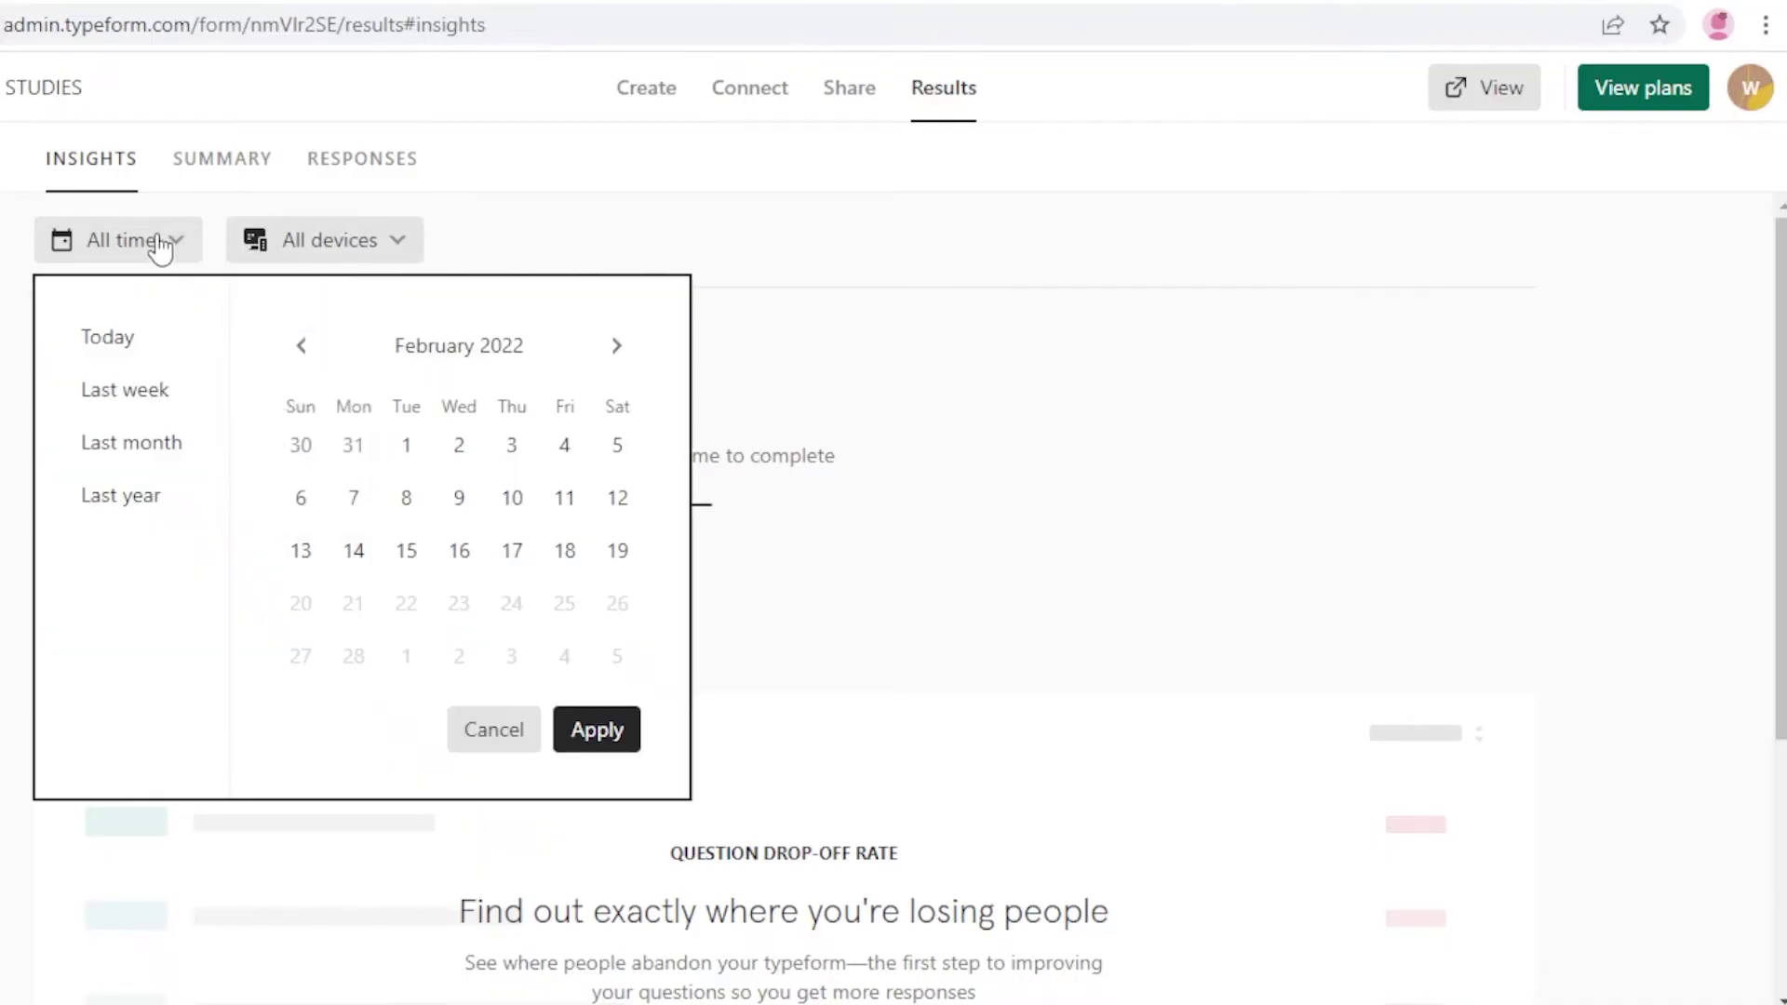
left_click(762, 298)
scroll(762, 327, "down", 4)
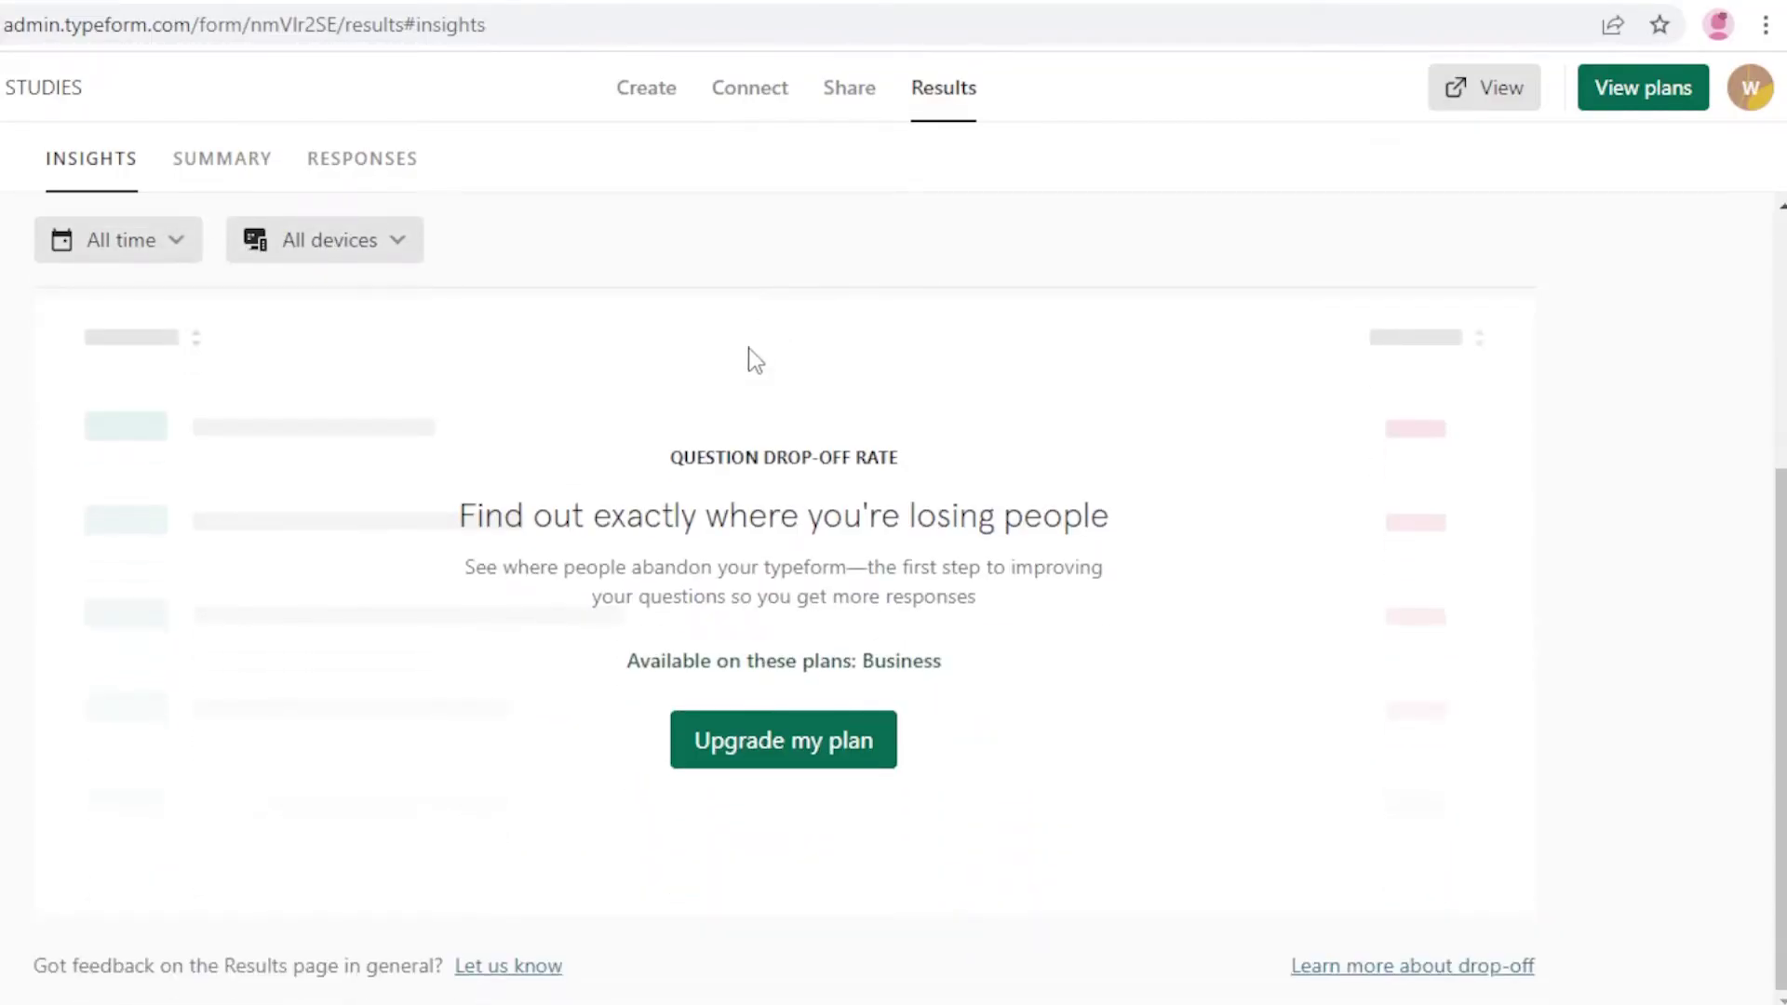
scroll(752, 359, "up", 4)
scroll(749, 348, "down", 4)
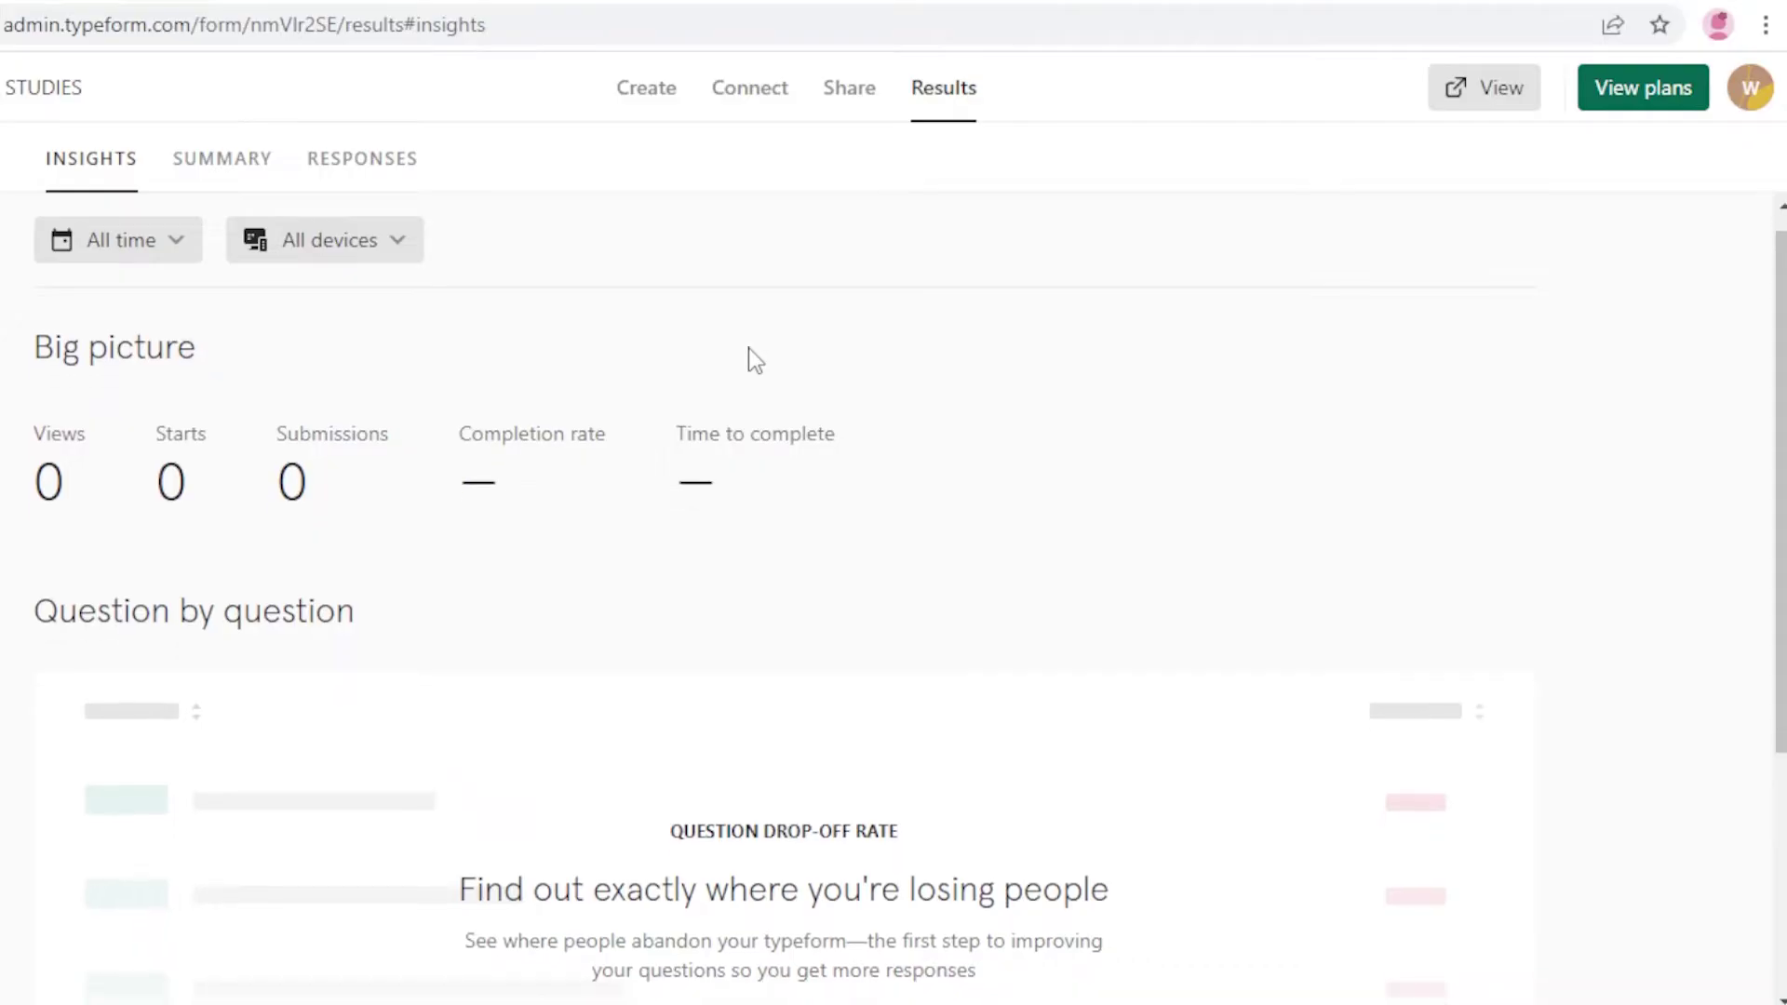
scroll(750, 351, "up", 3)
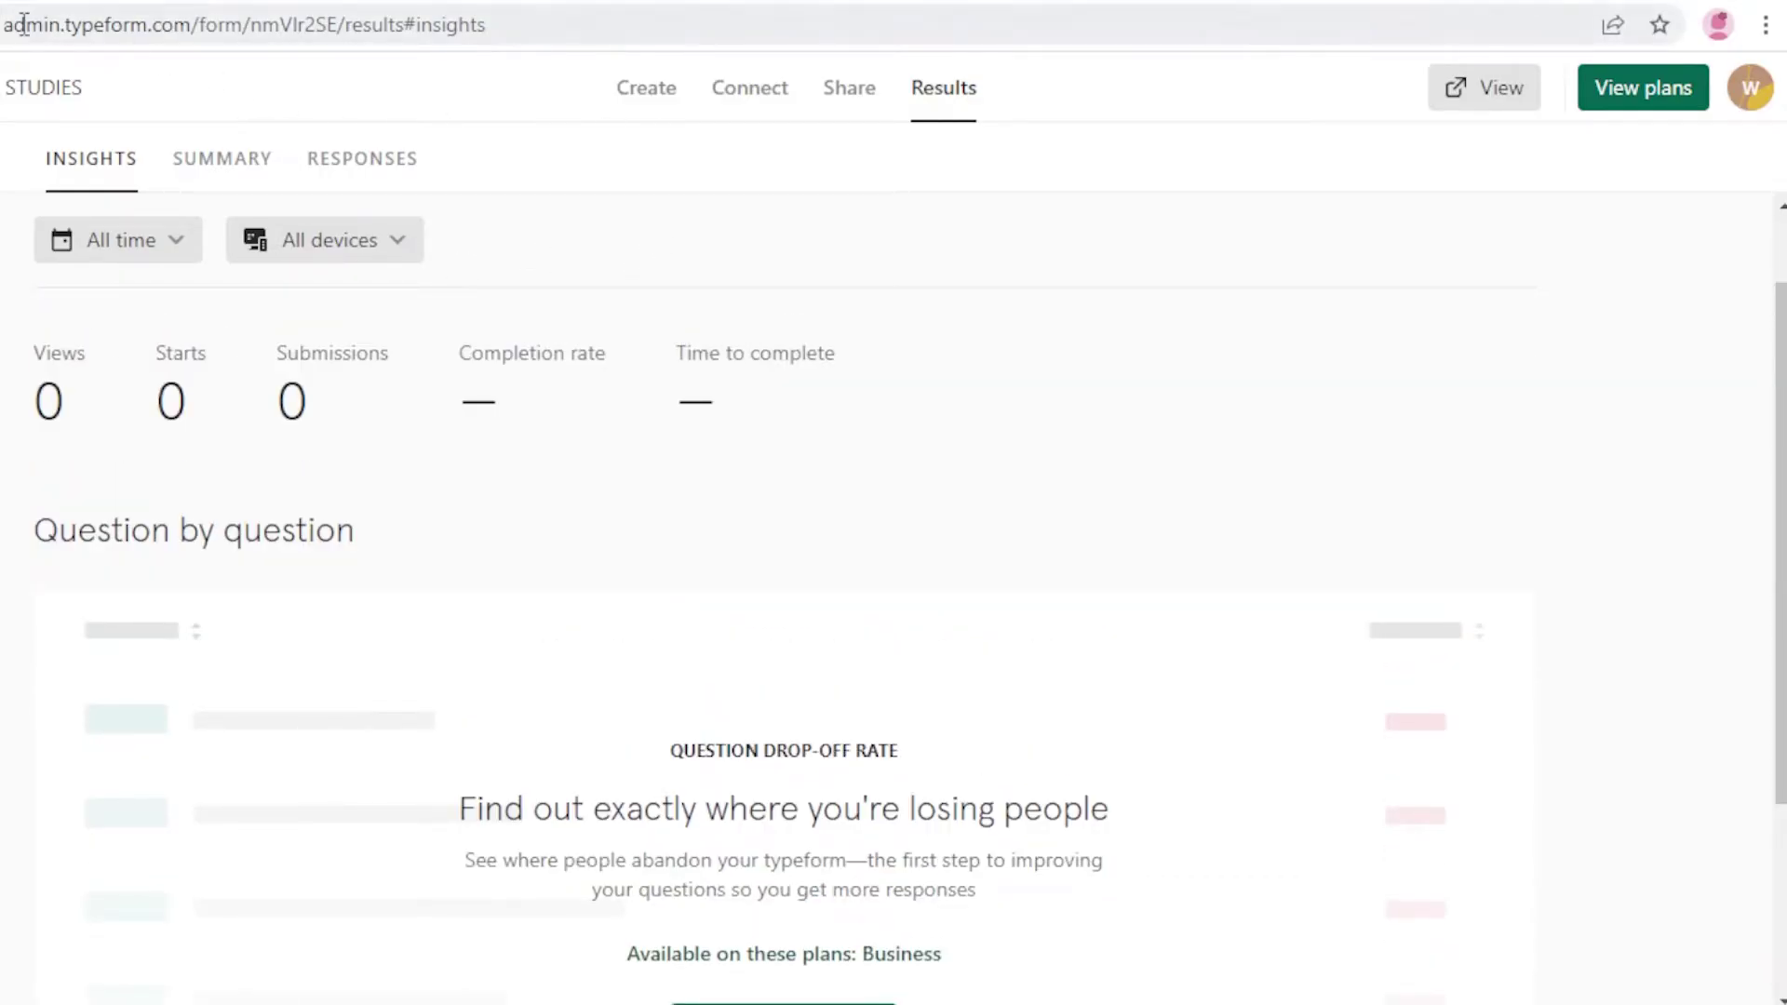
Open and close the account menu, then return to the School workspace.
left_click(1749, 109)
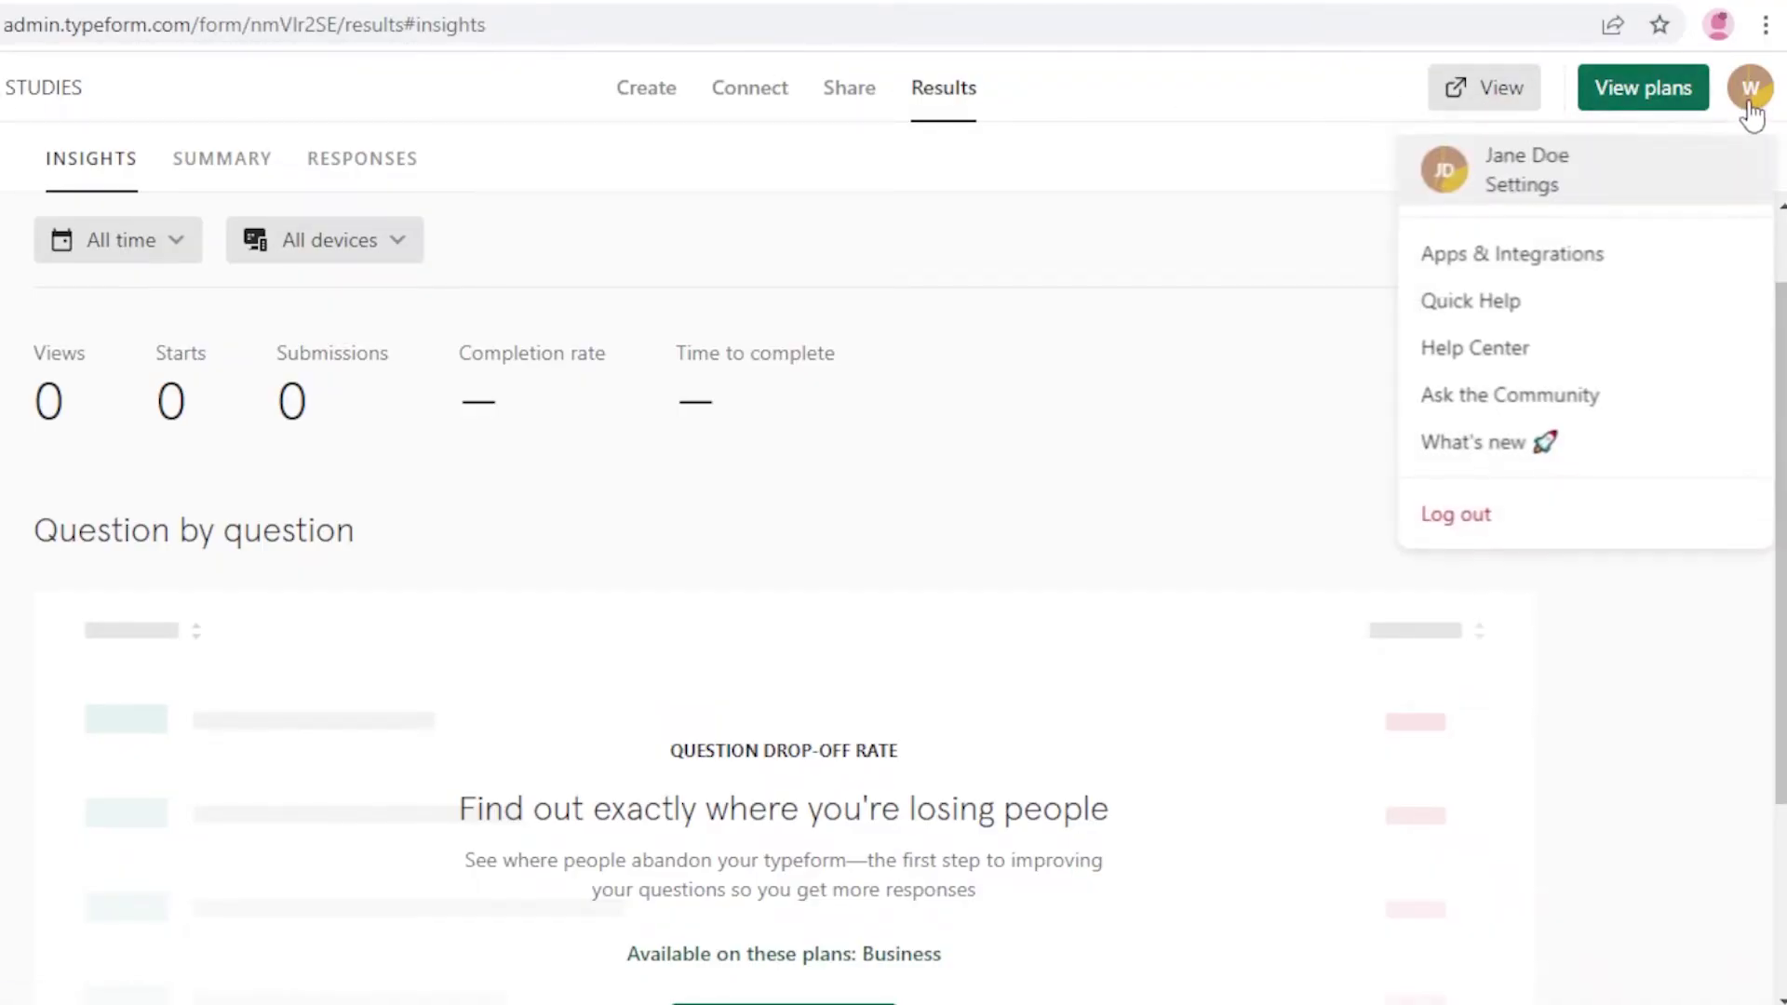
left_click(88, 149)
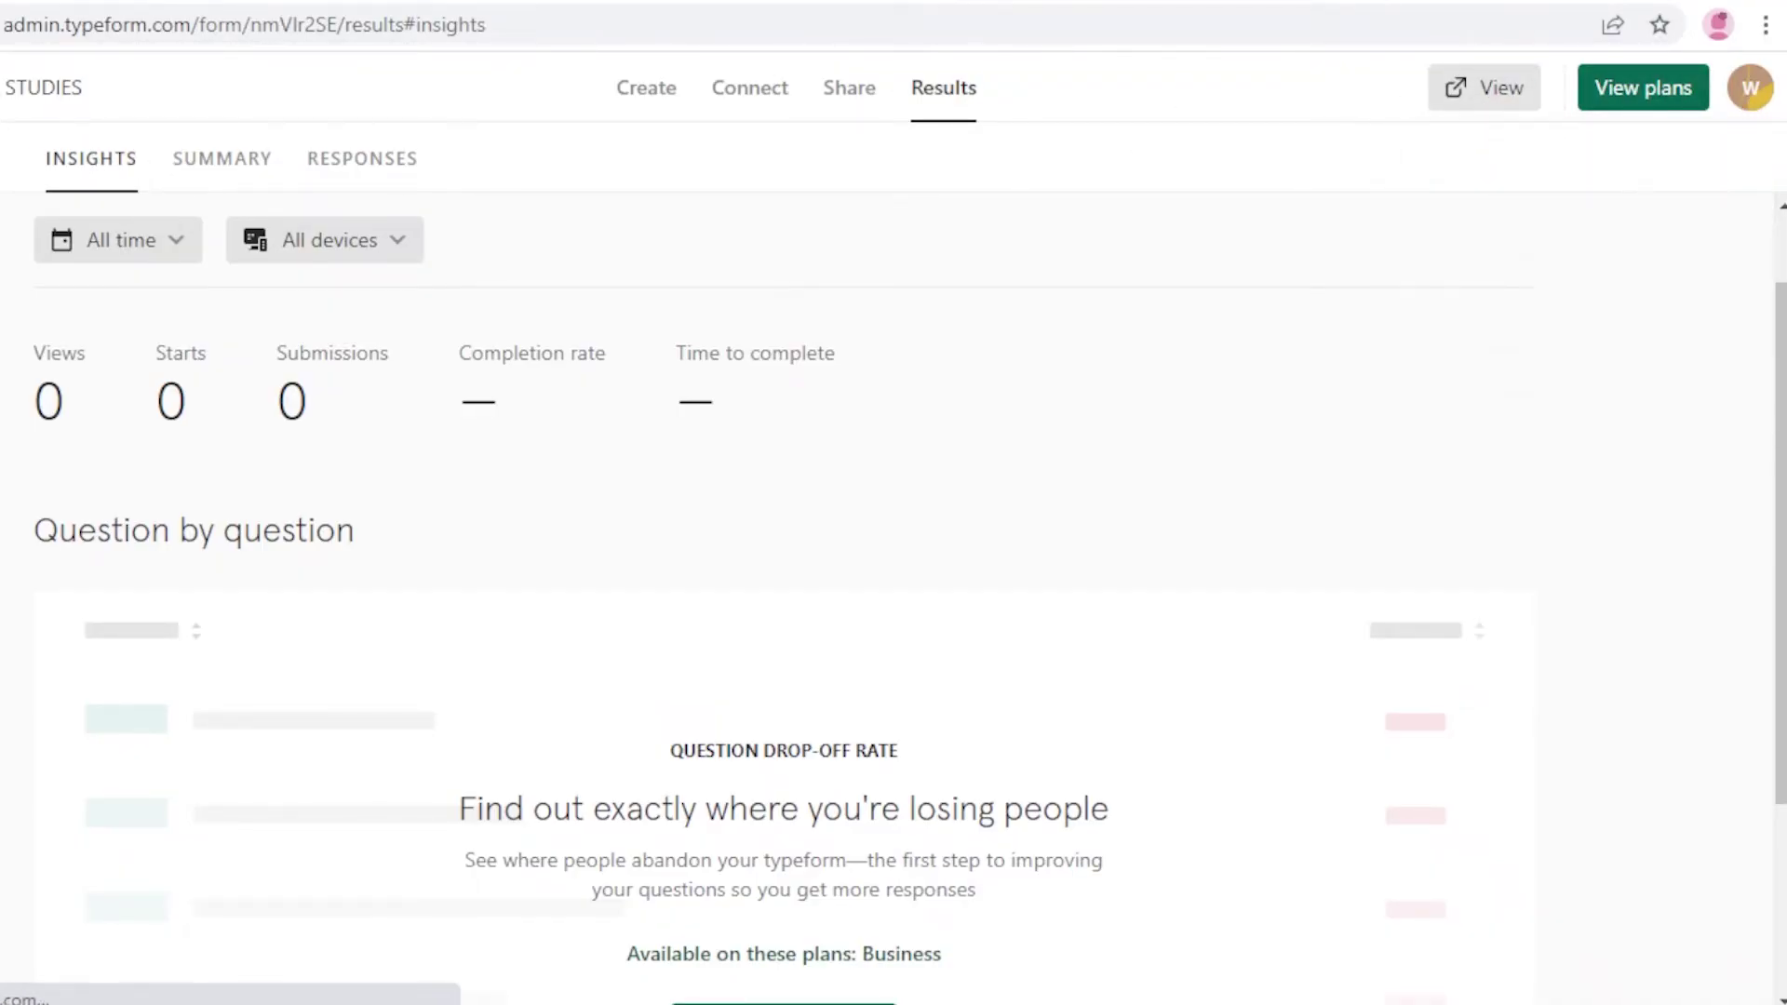
left_click(72, 94)
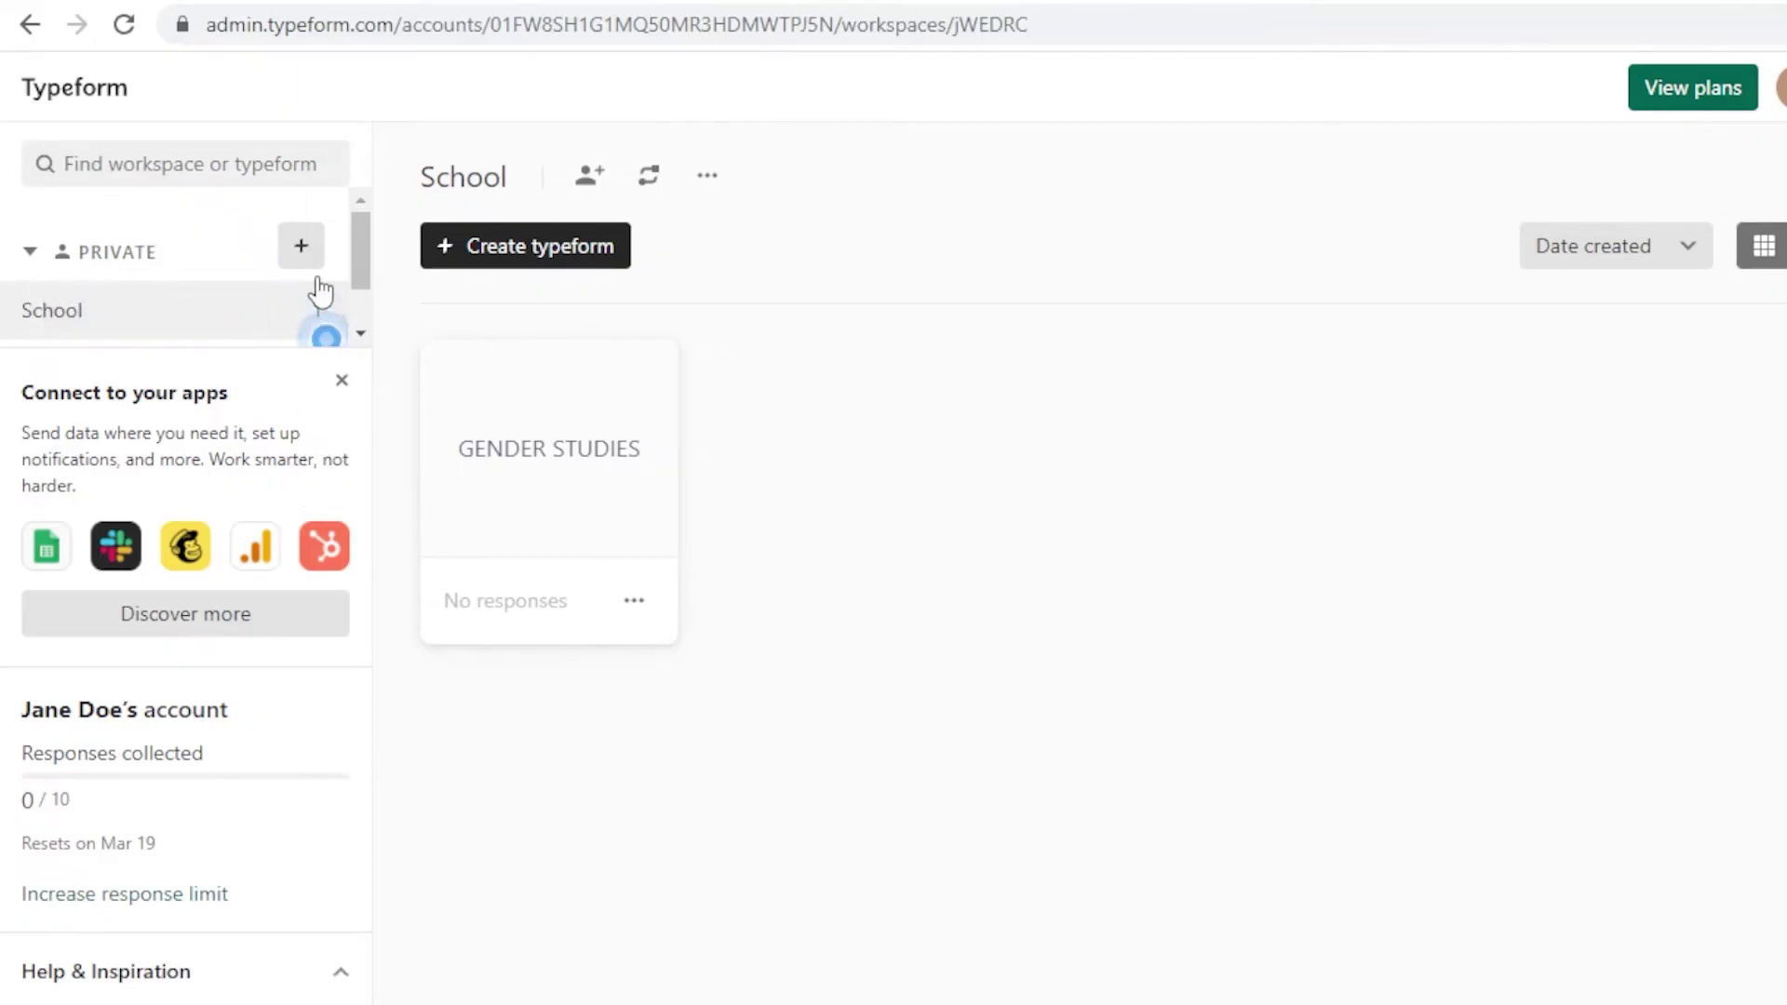
scroll(321, 292, "down", 1)
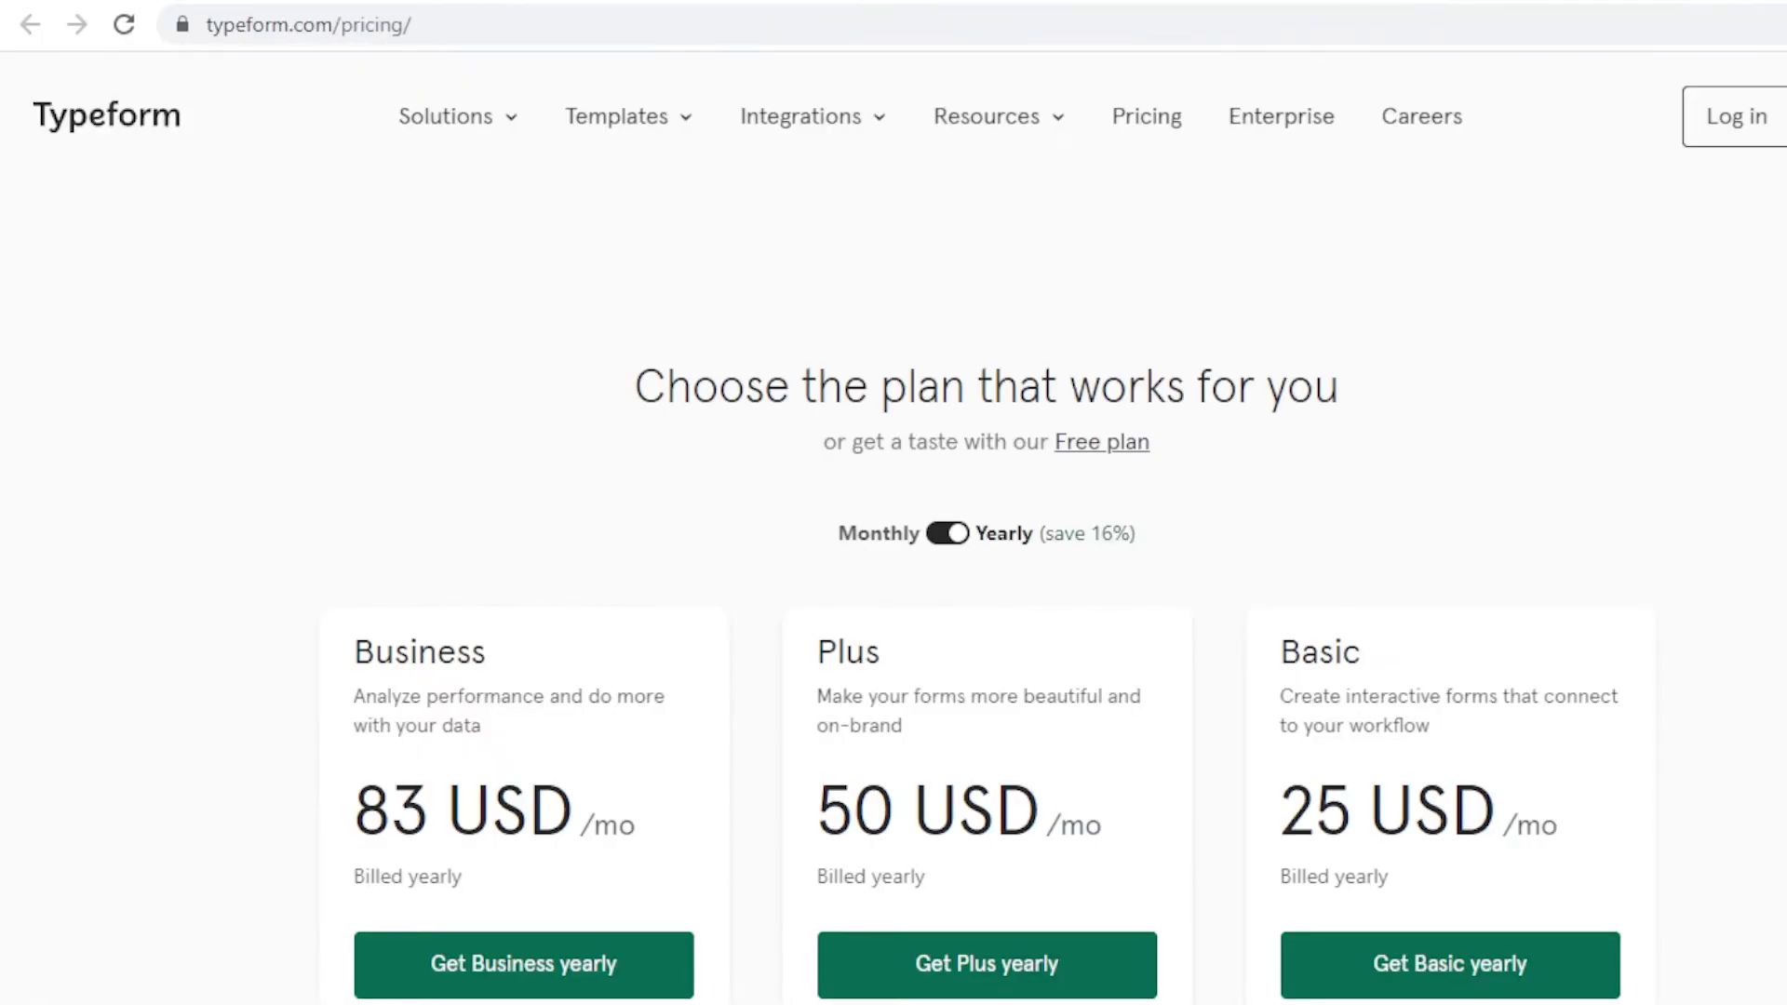
scroll(1491, 466, "down", 3)
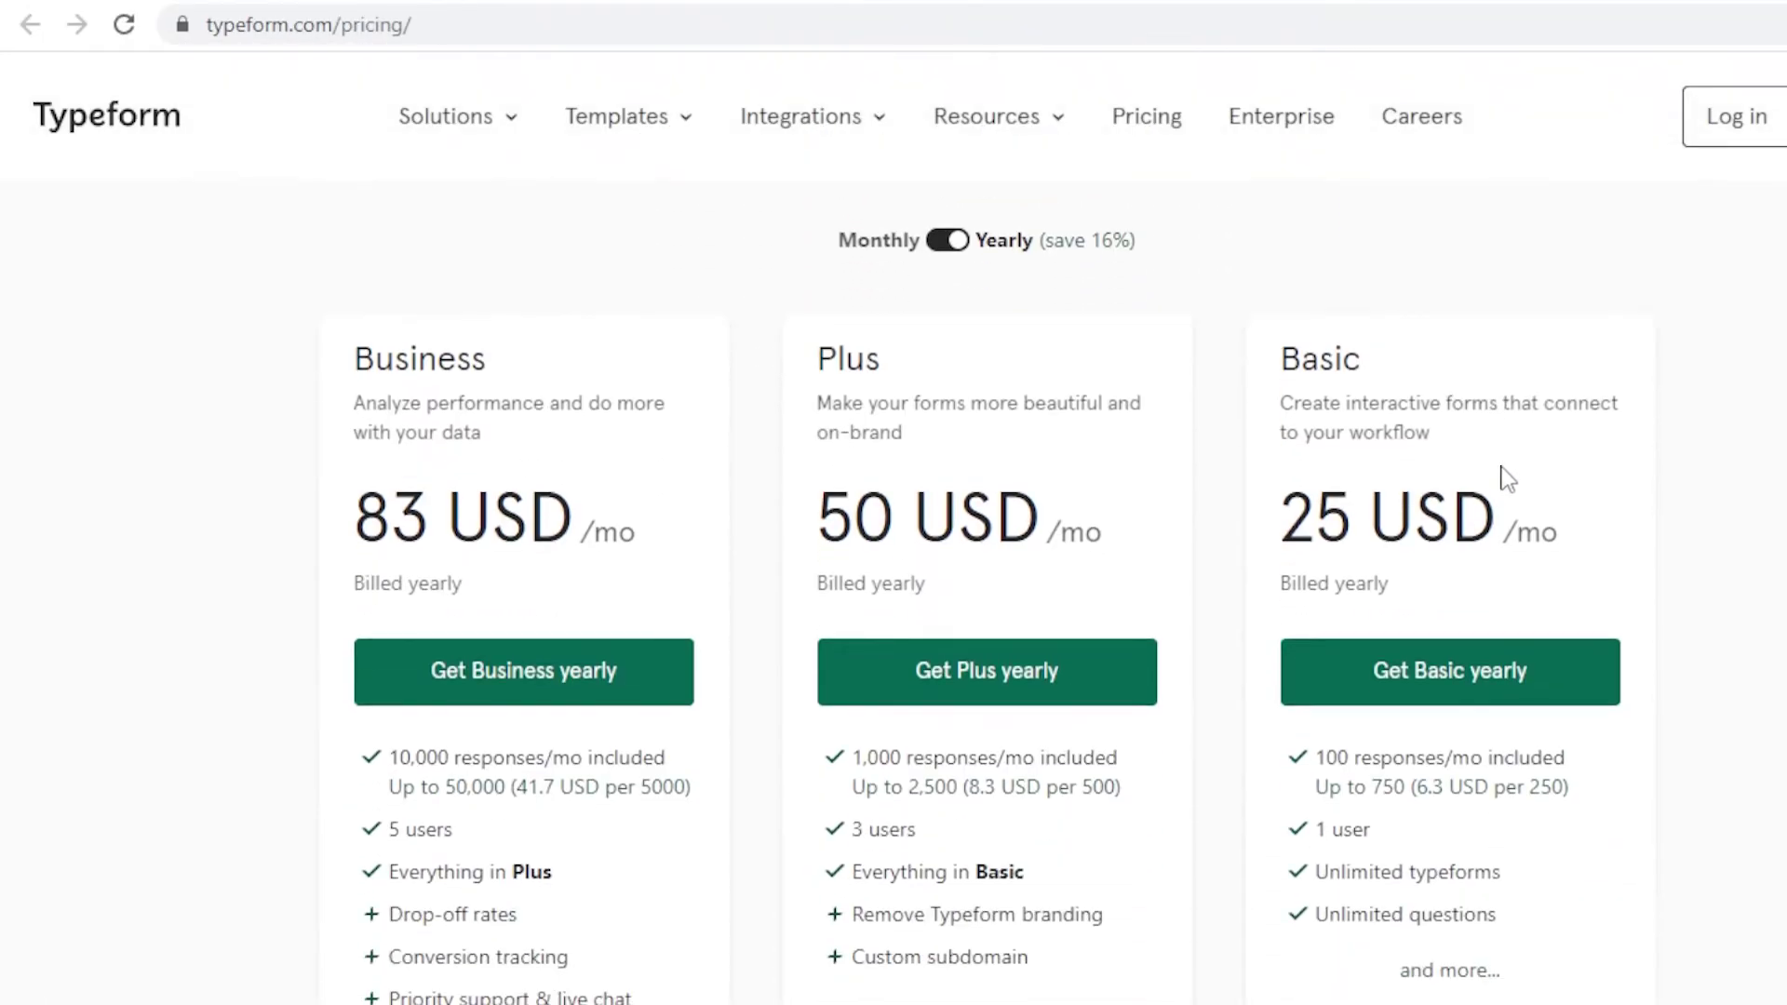
scroll(1504, 477, "up", 2)
scroll(1508, 480, "down", 3)
scroll(1500, 371, "up", 3)
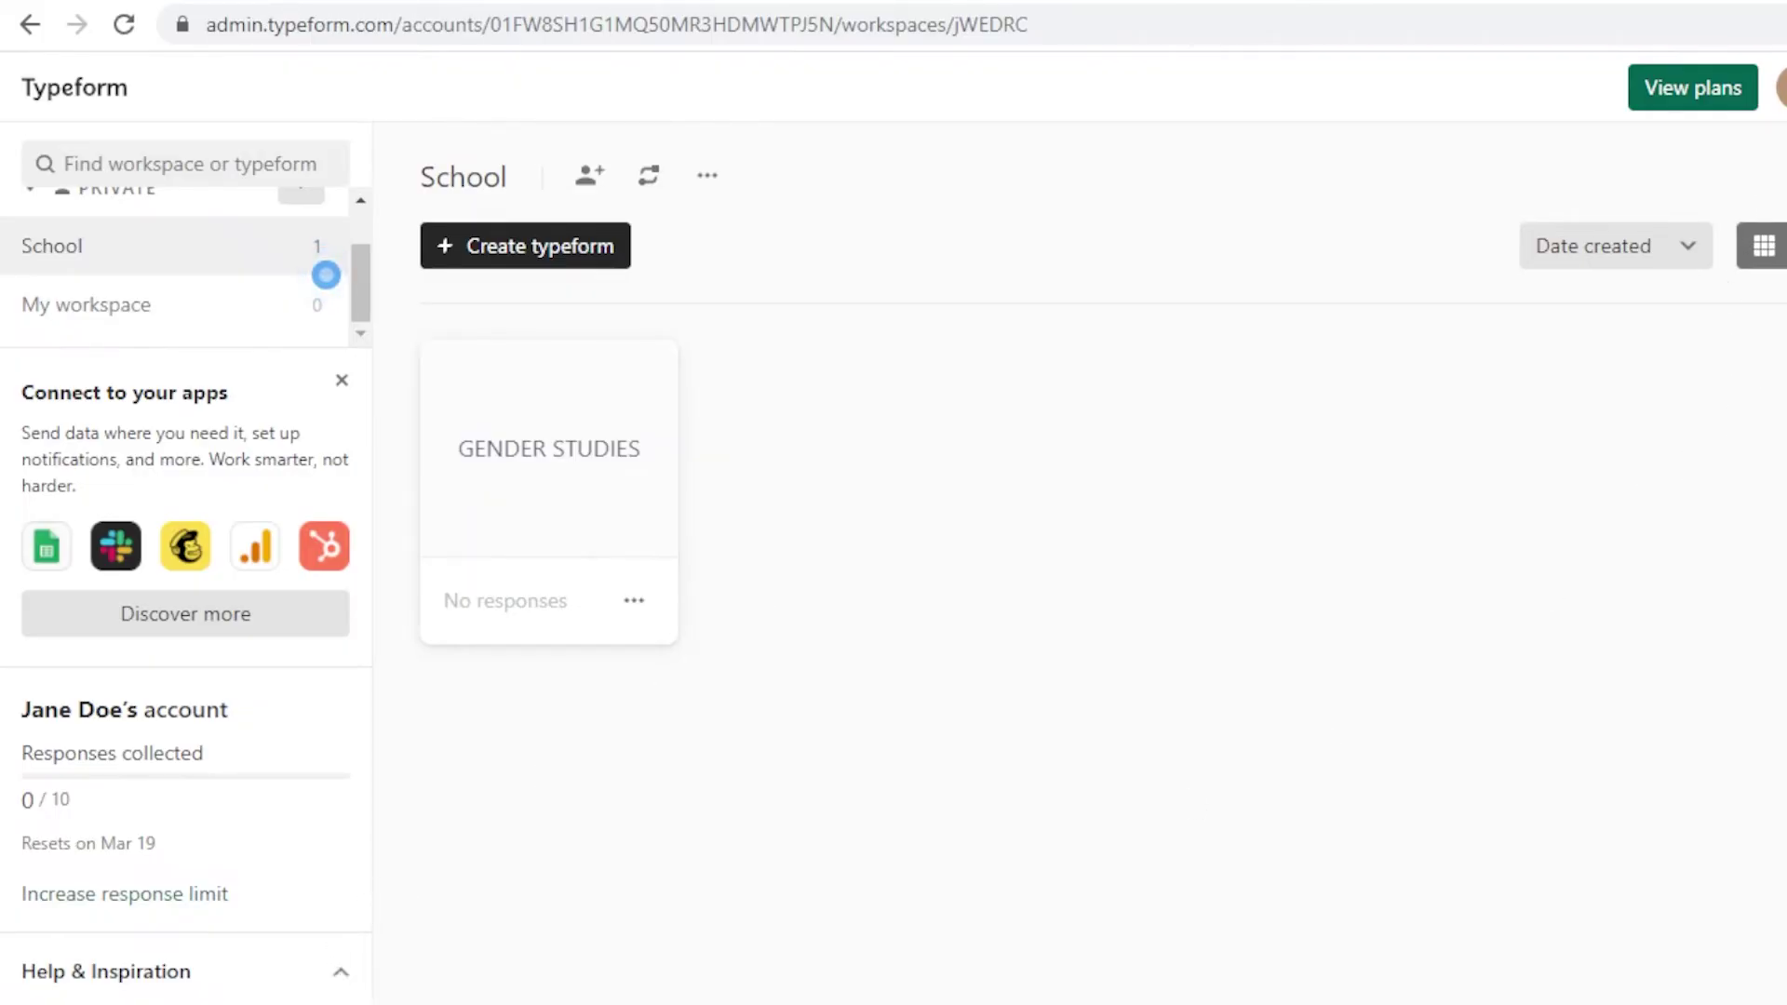
left_click(1780, 87)
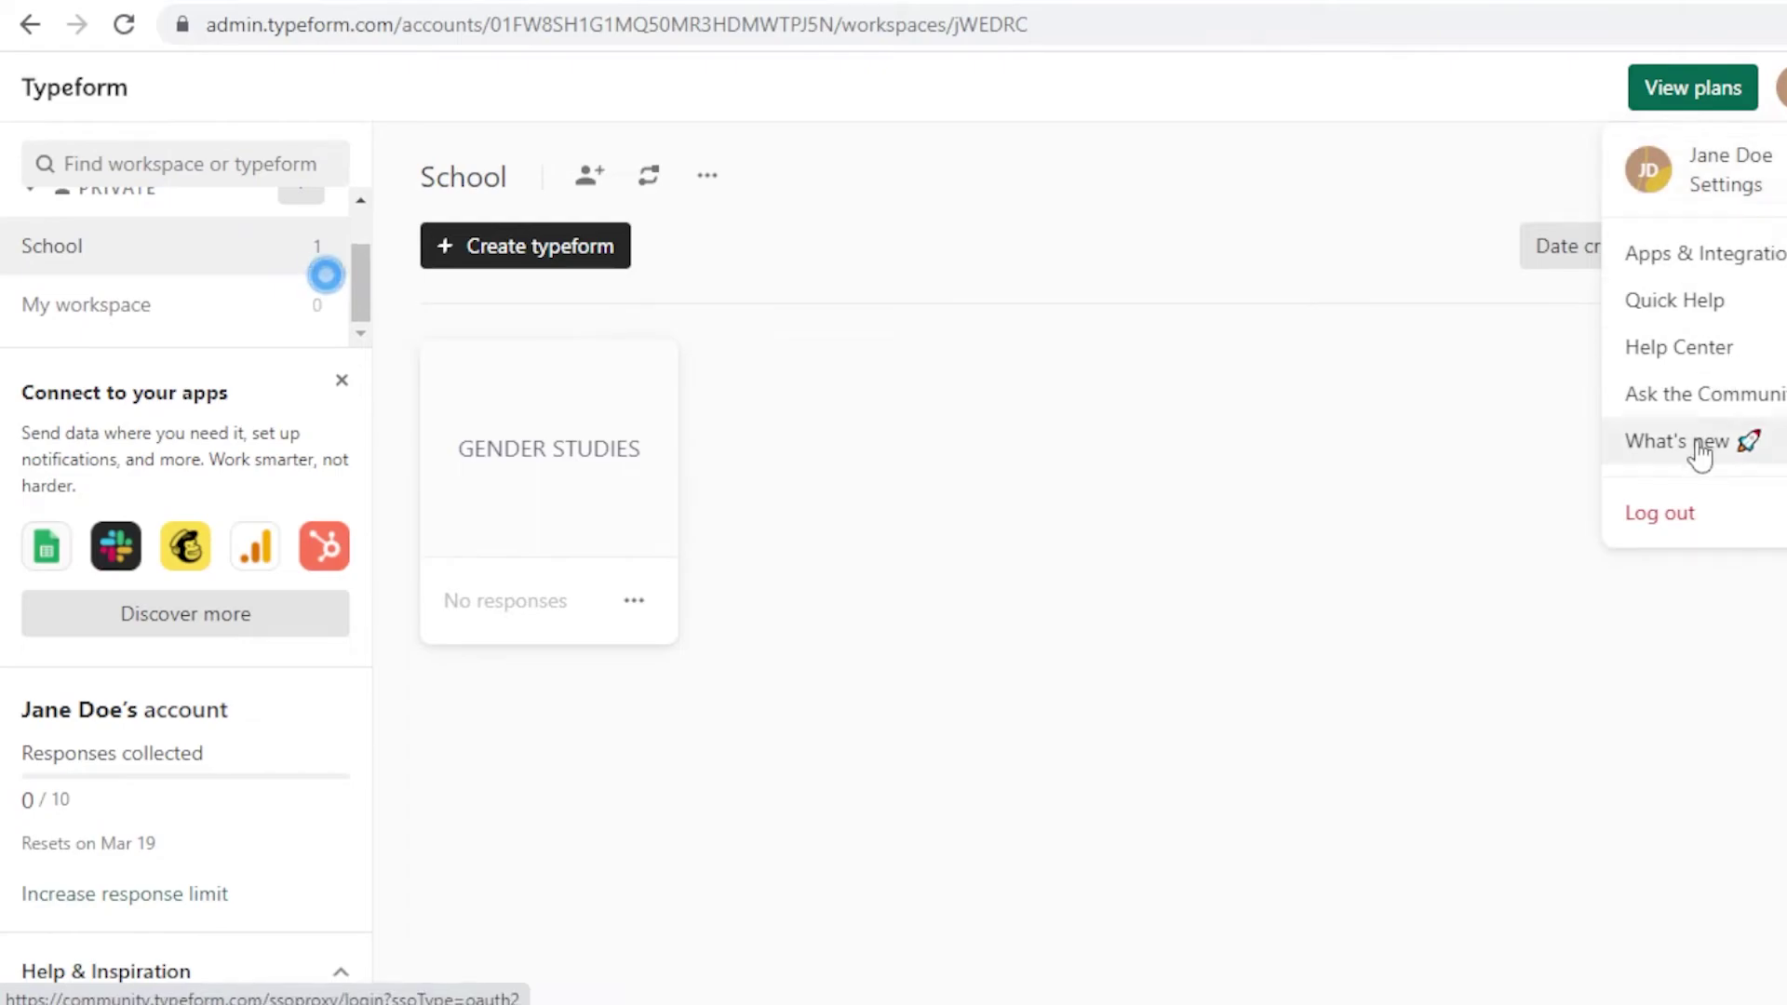
left_click(1085, 522)
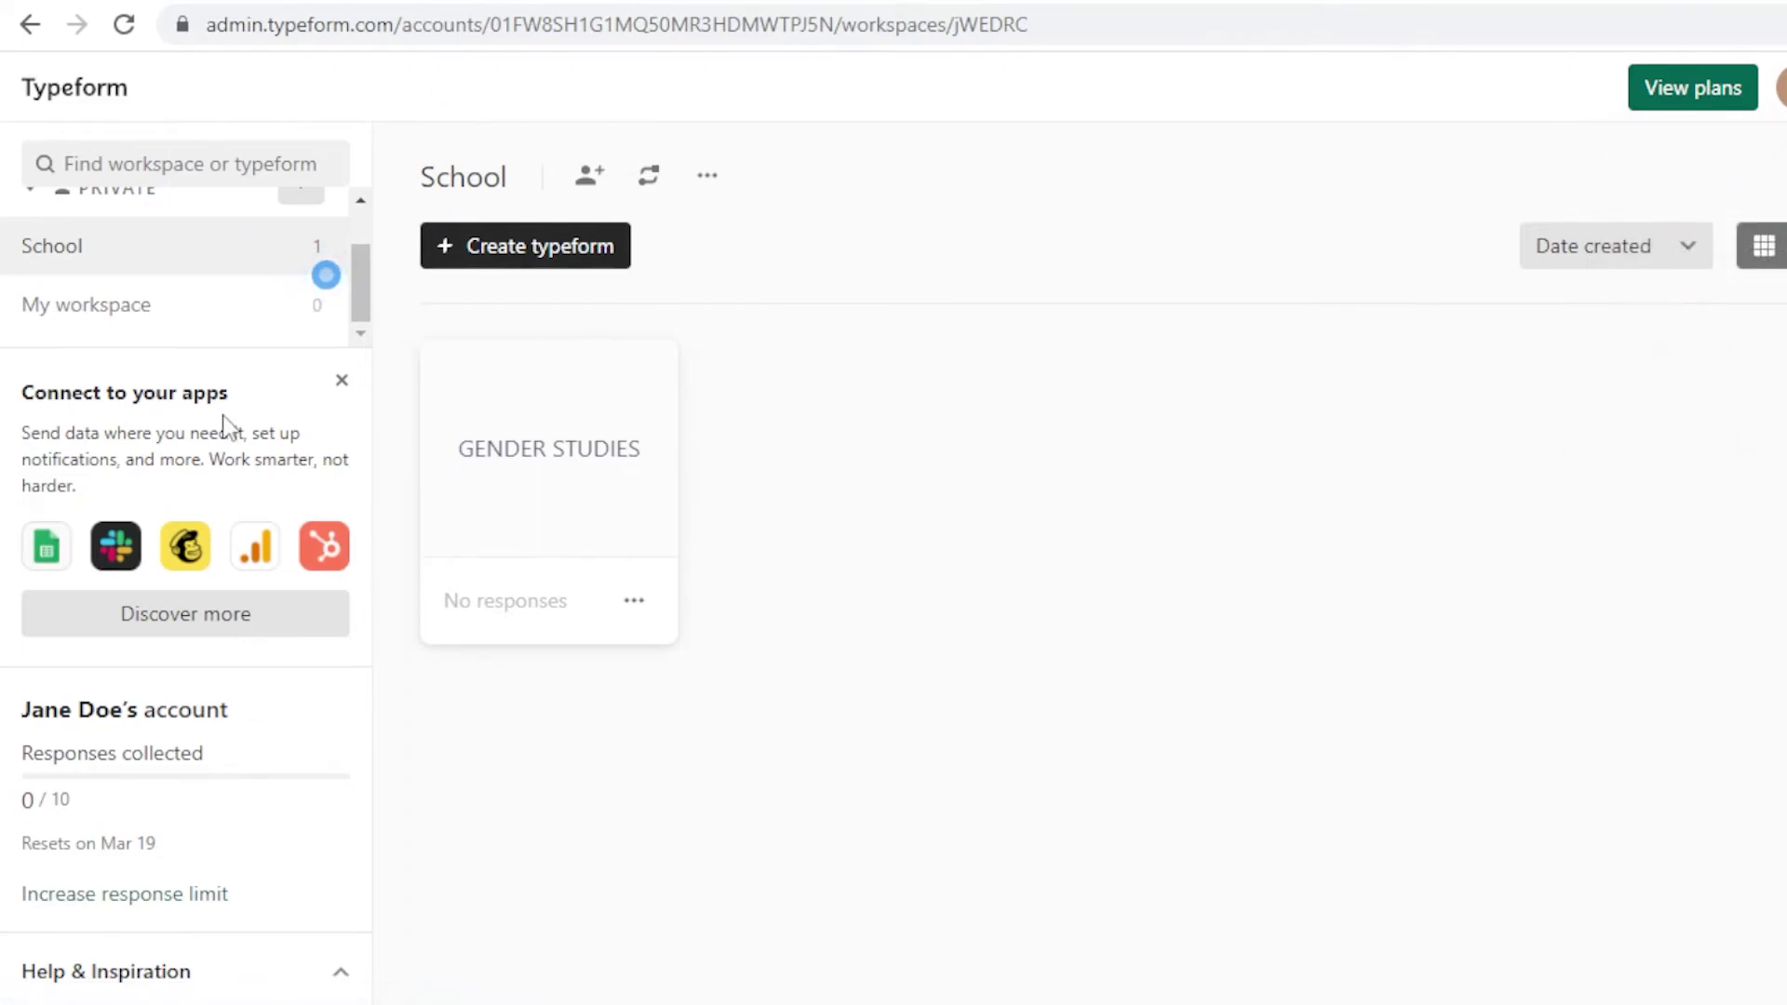
left_click(65, 97)
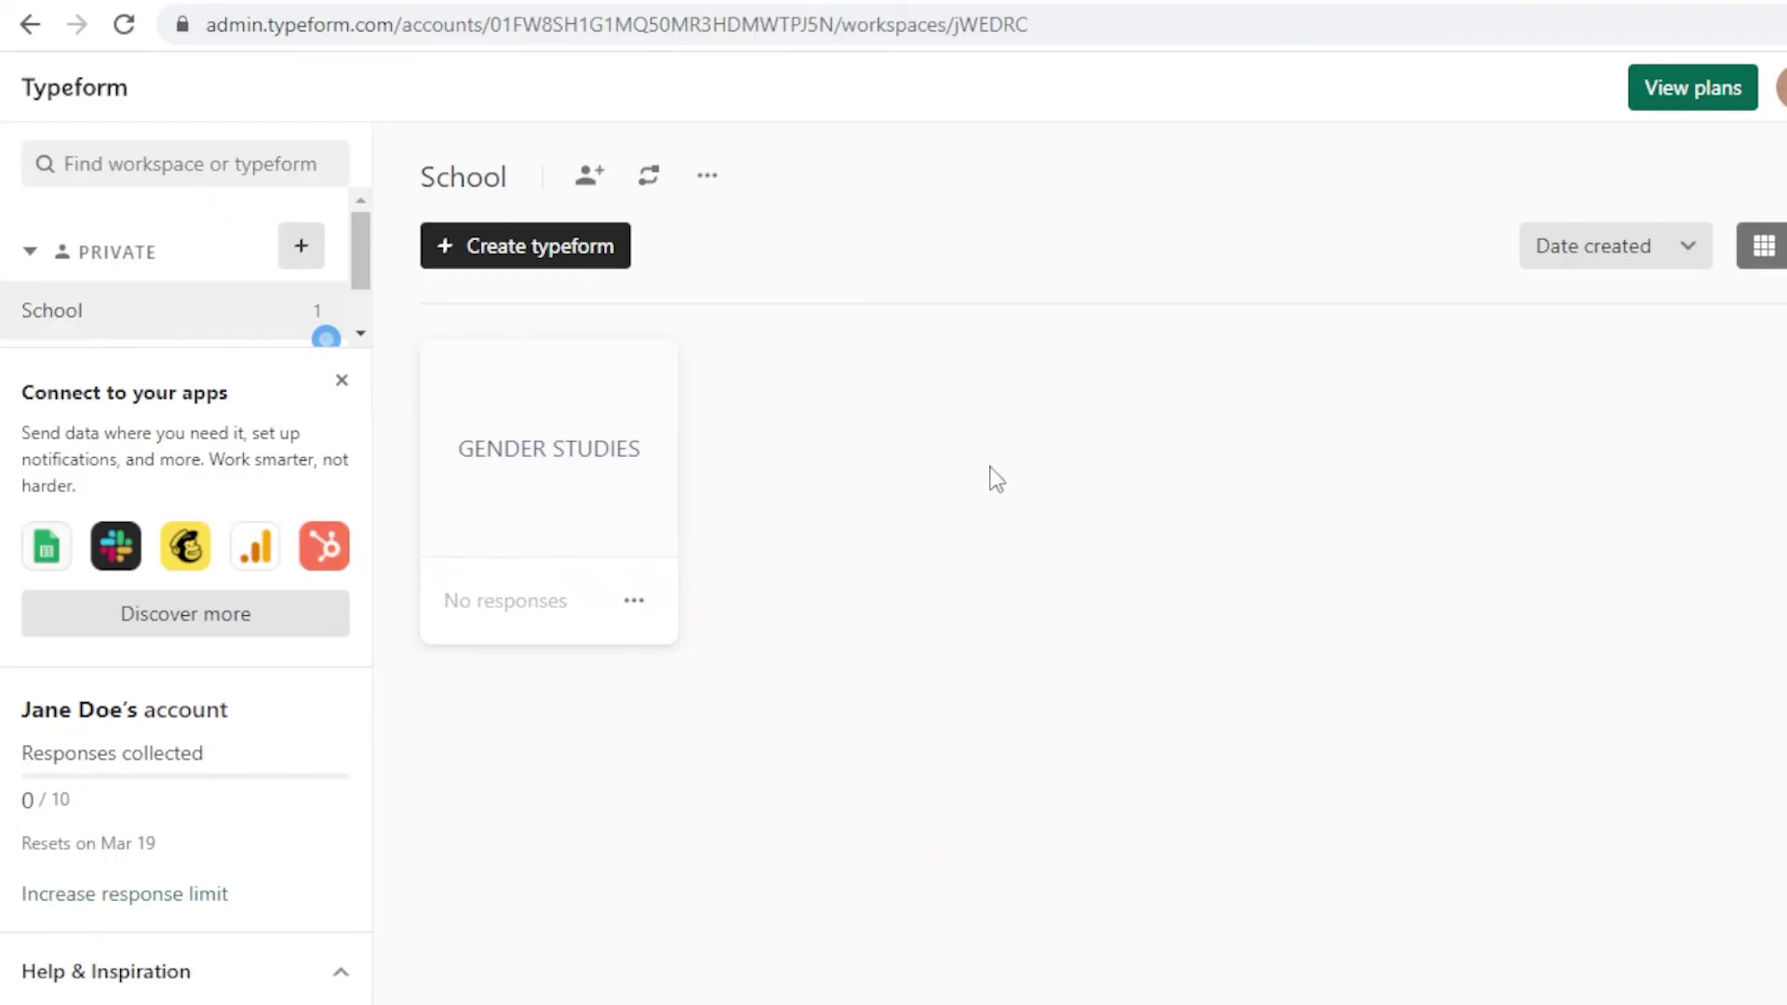
left_click(530, 507)
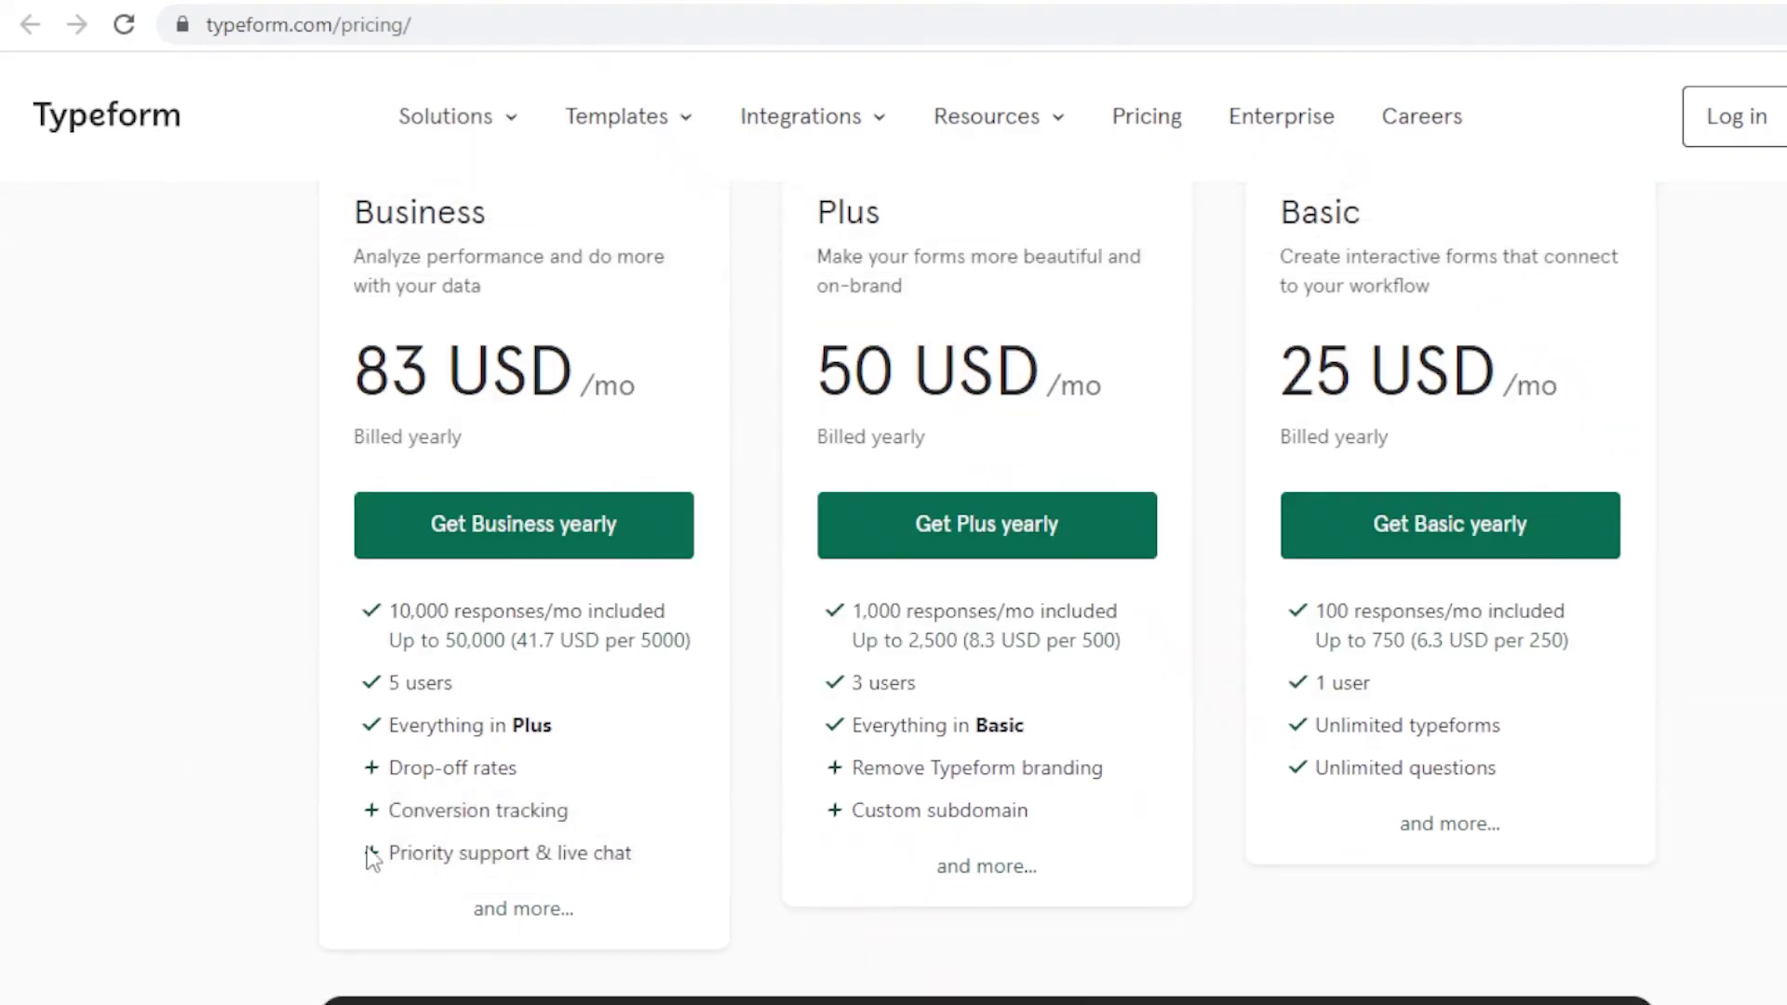
scroll(1275, 759, "down", 5)
scroll(987, 522, "up", 4)
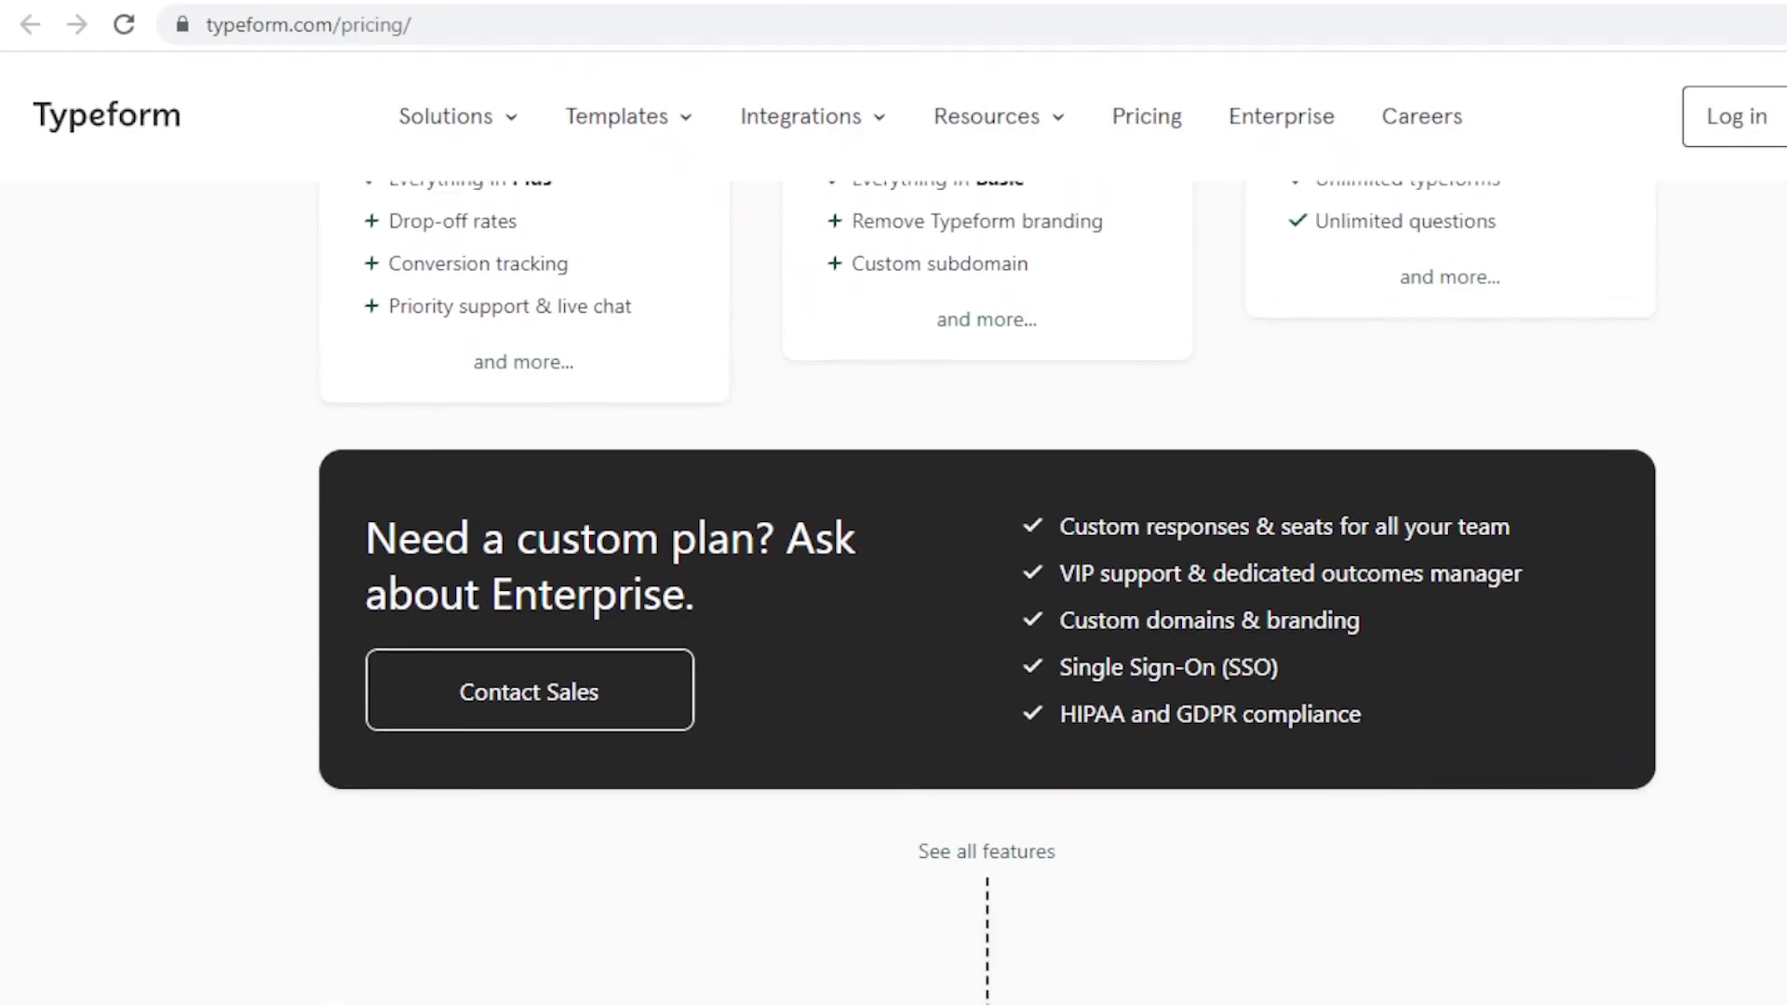
scroll(1324, 196, "up", 5)
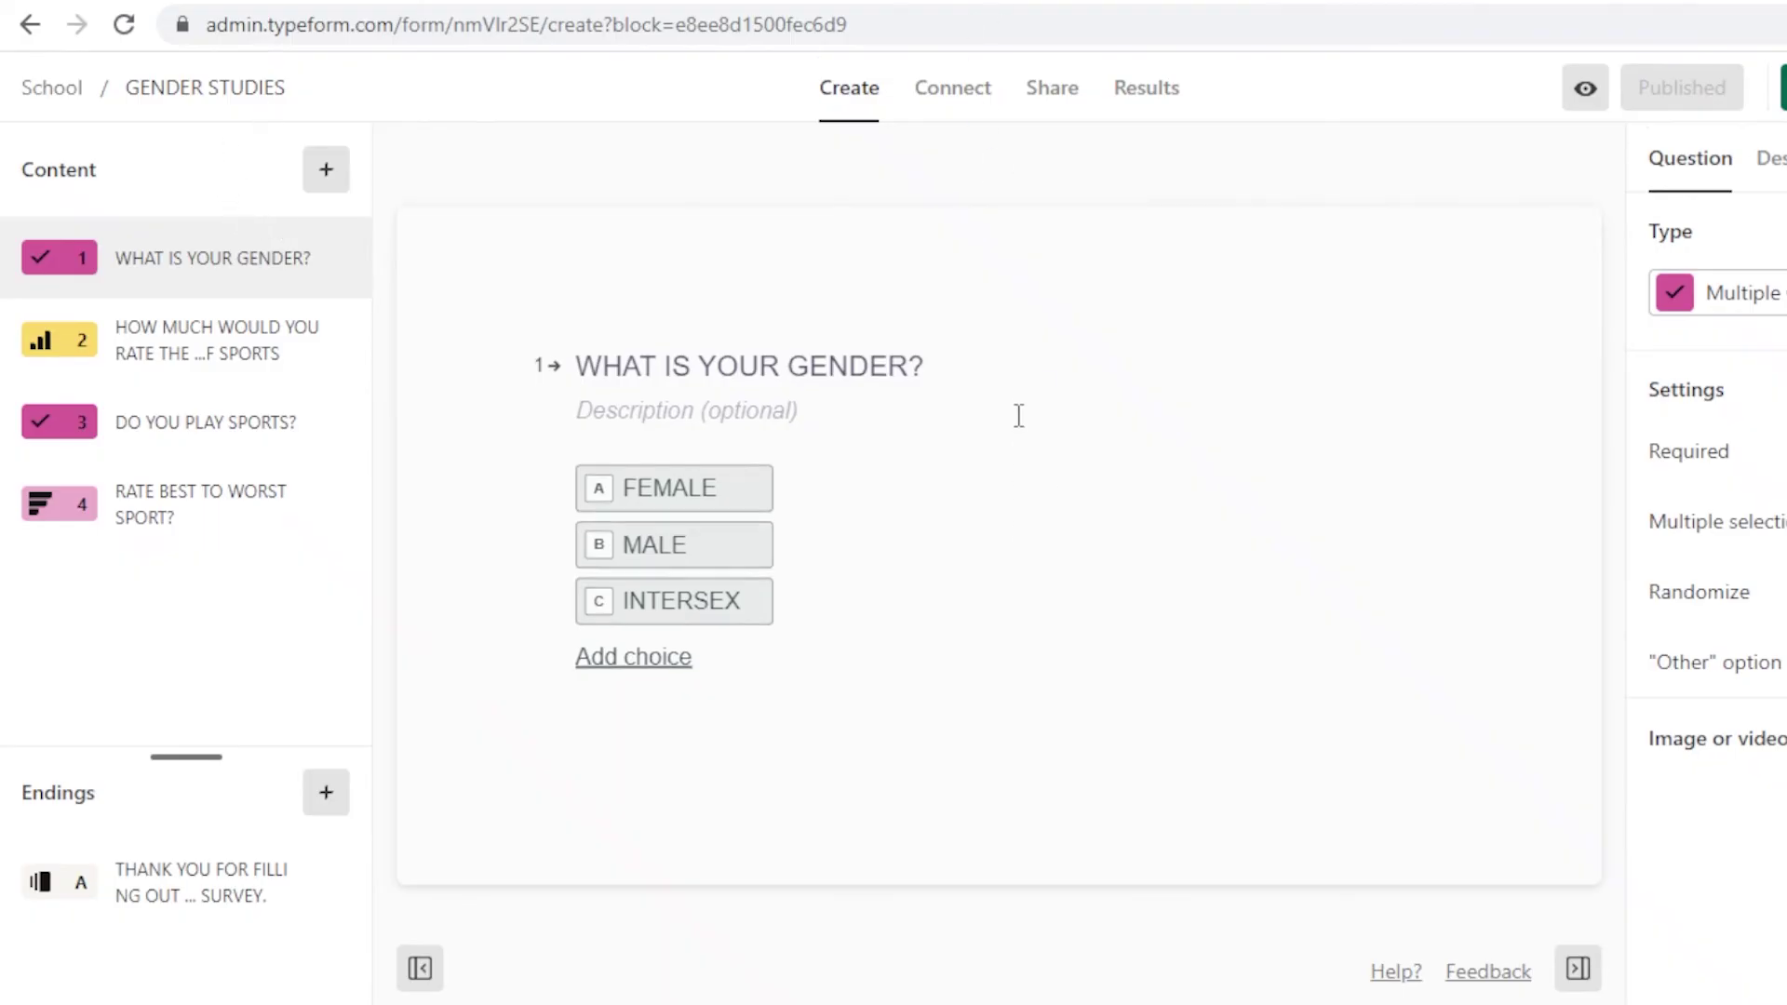
left_click(42, 93)
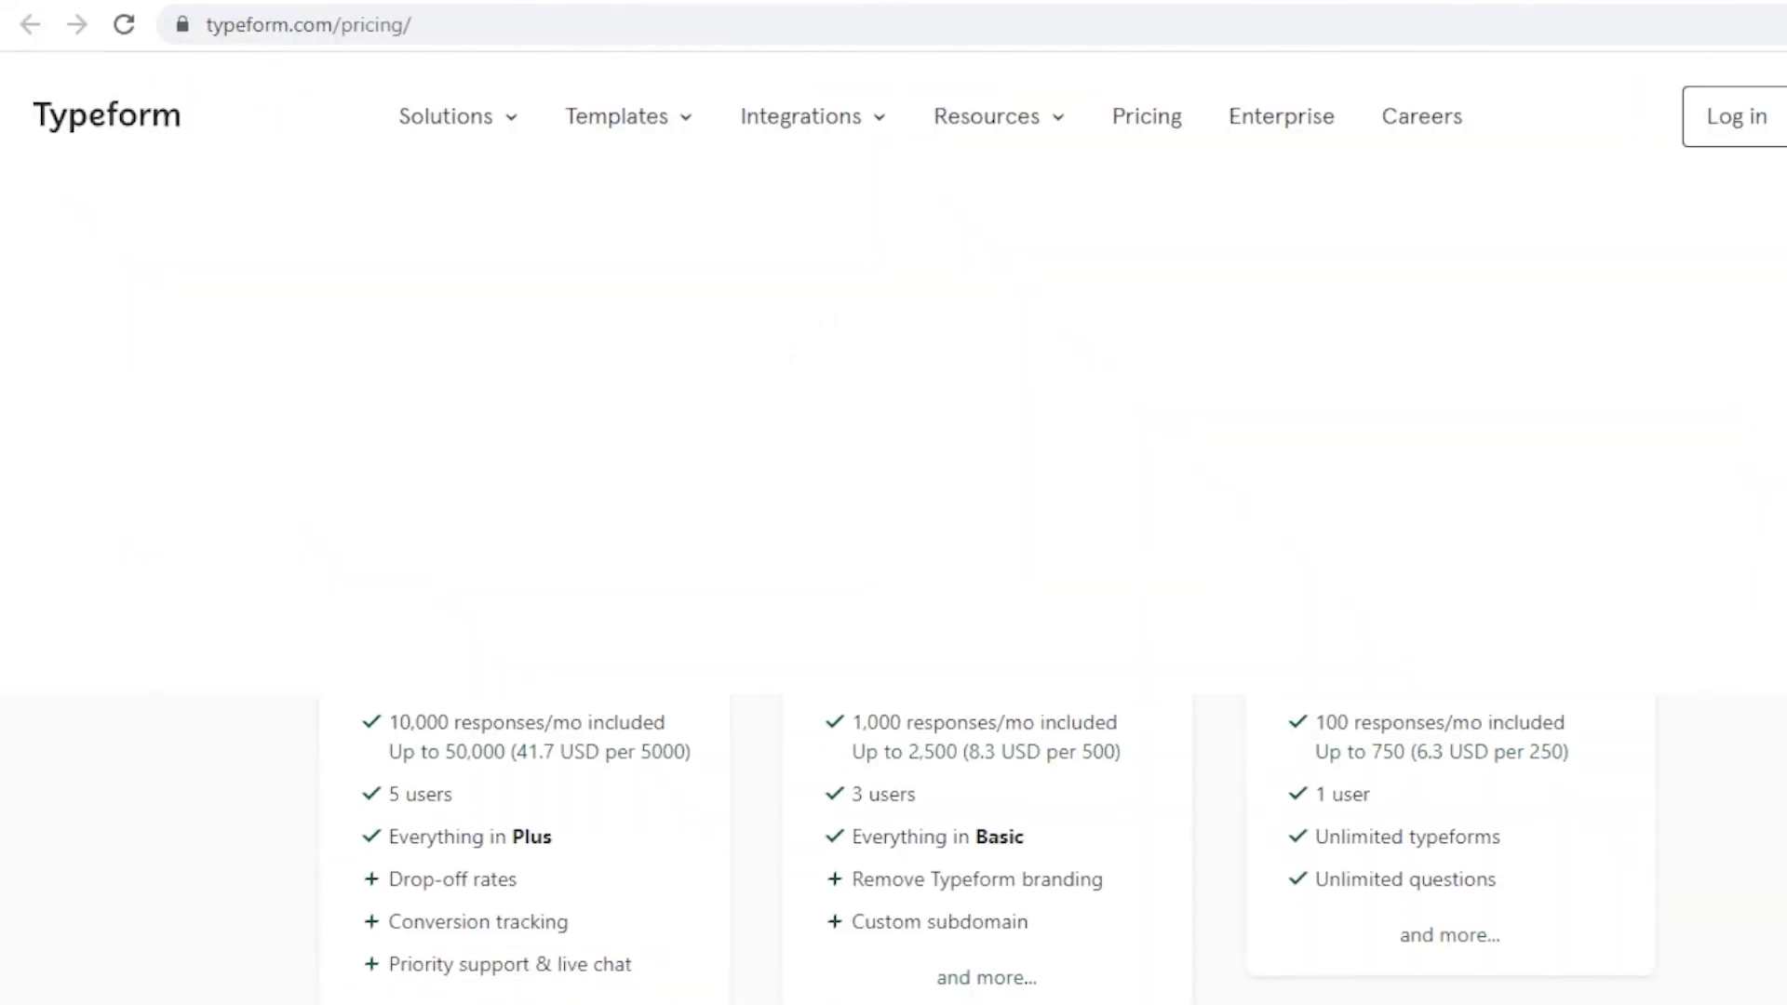
scroll(987, 559, "up", 5)
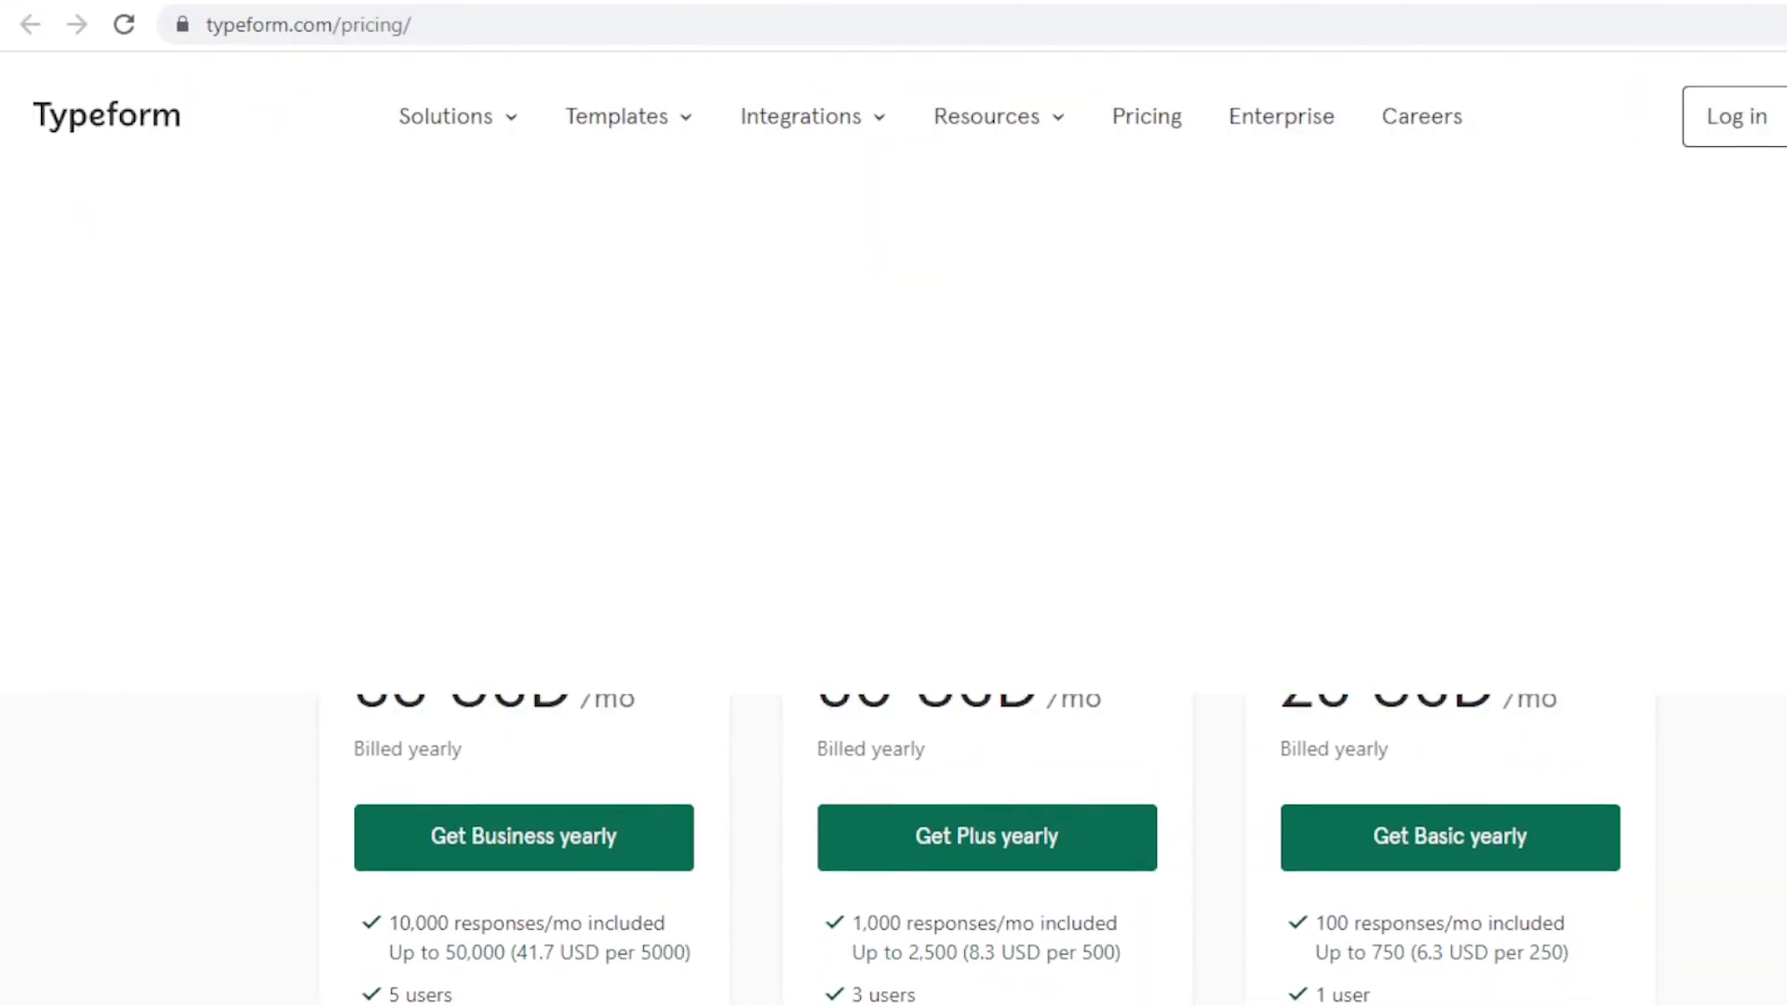
scroll(986, 558, "down", 3)
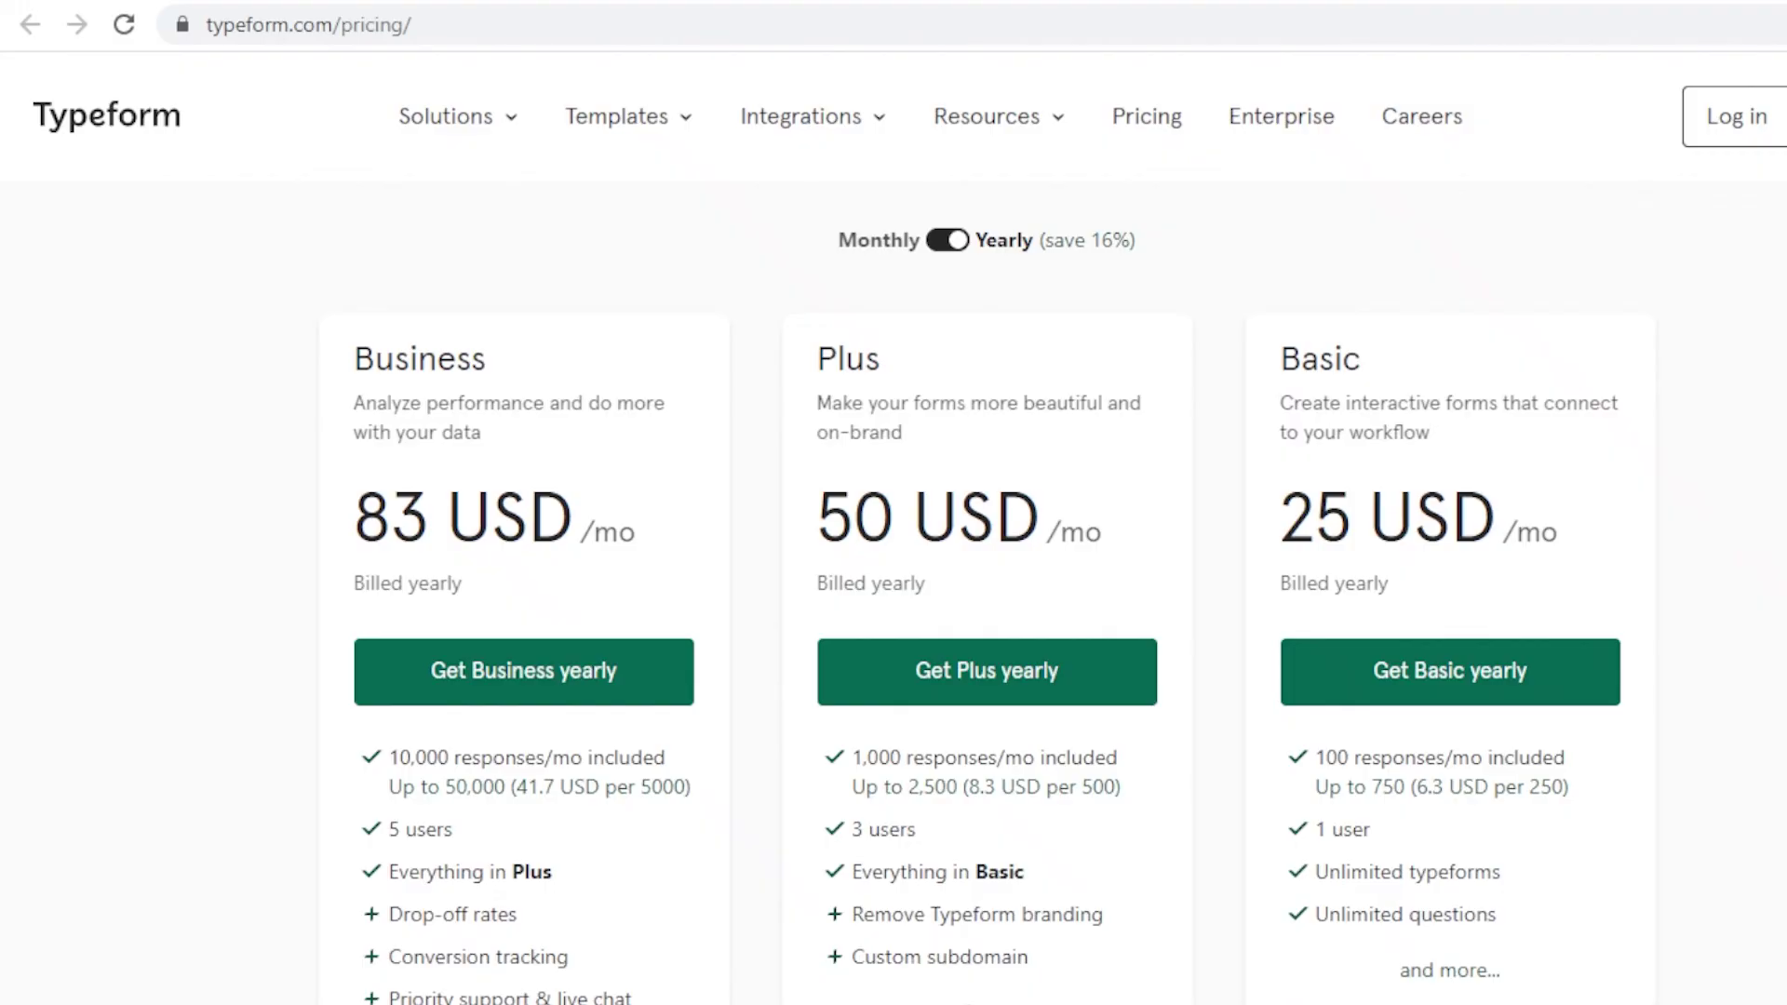
scroll(459, 558, "down", 2)
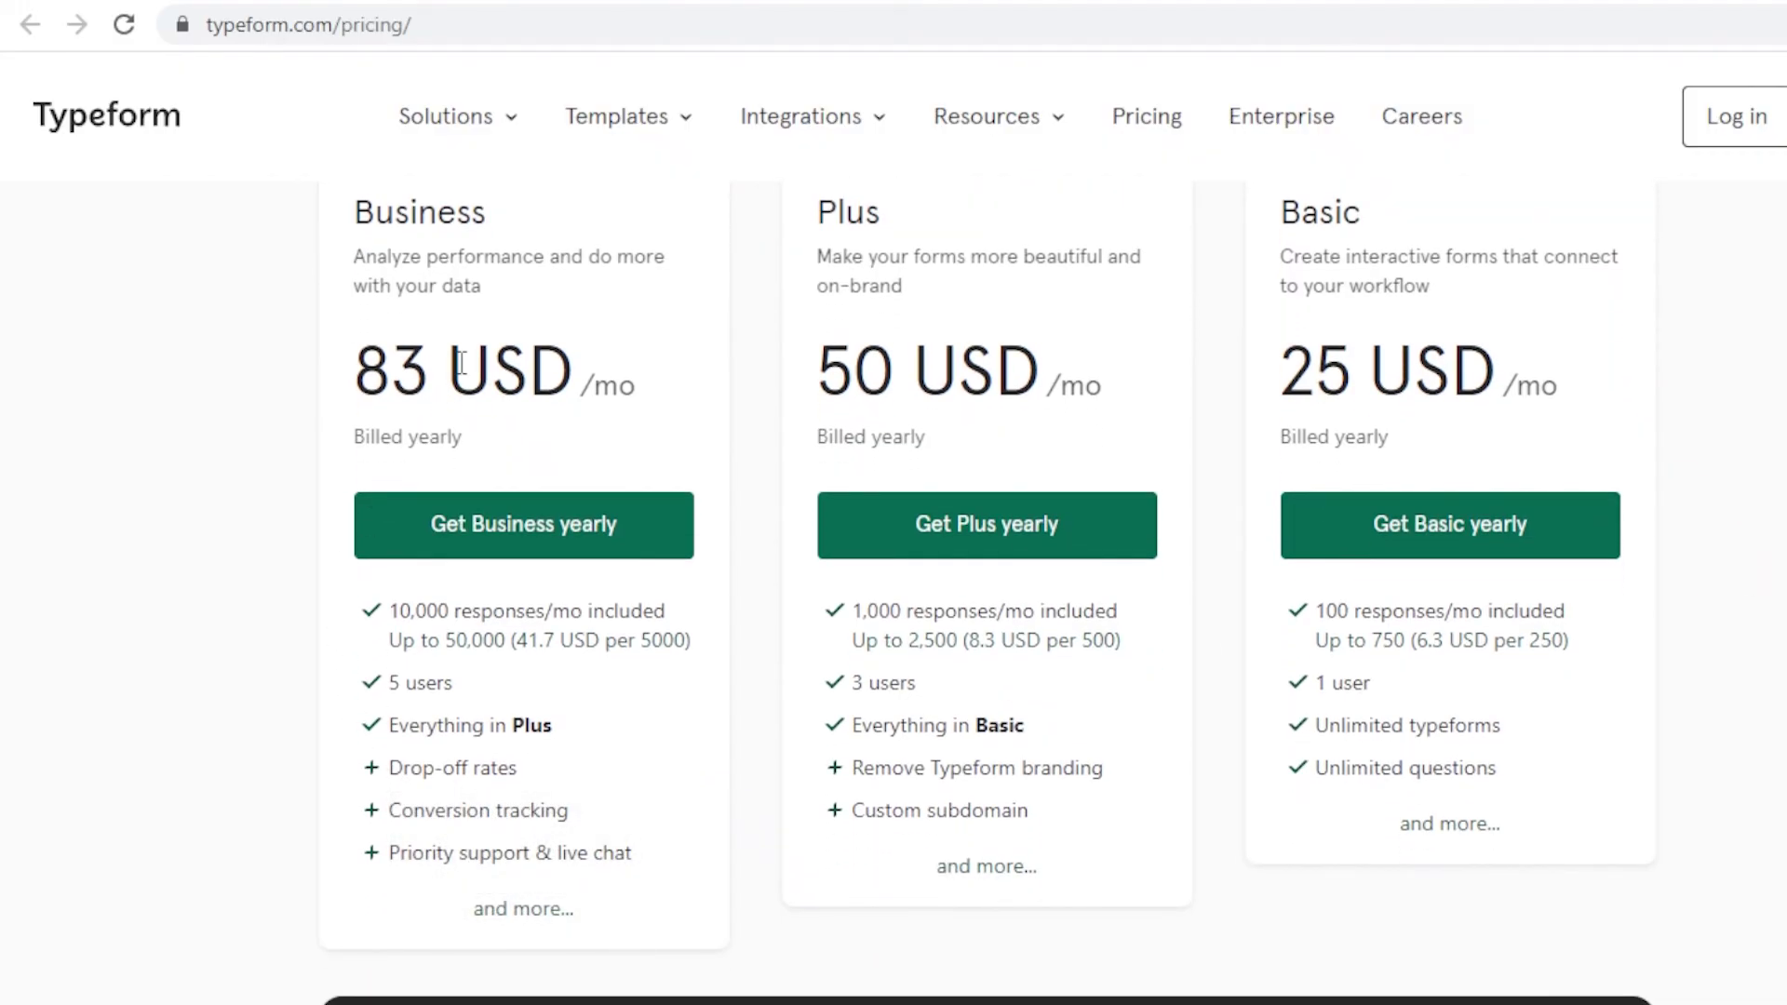